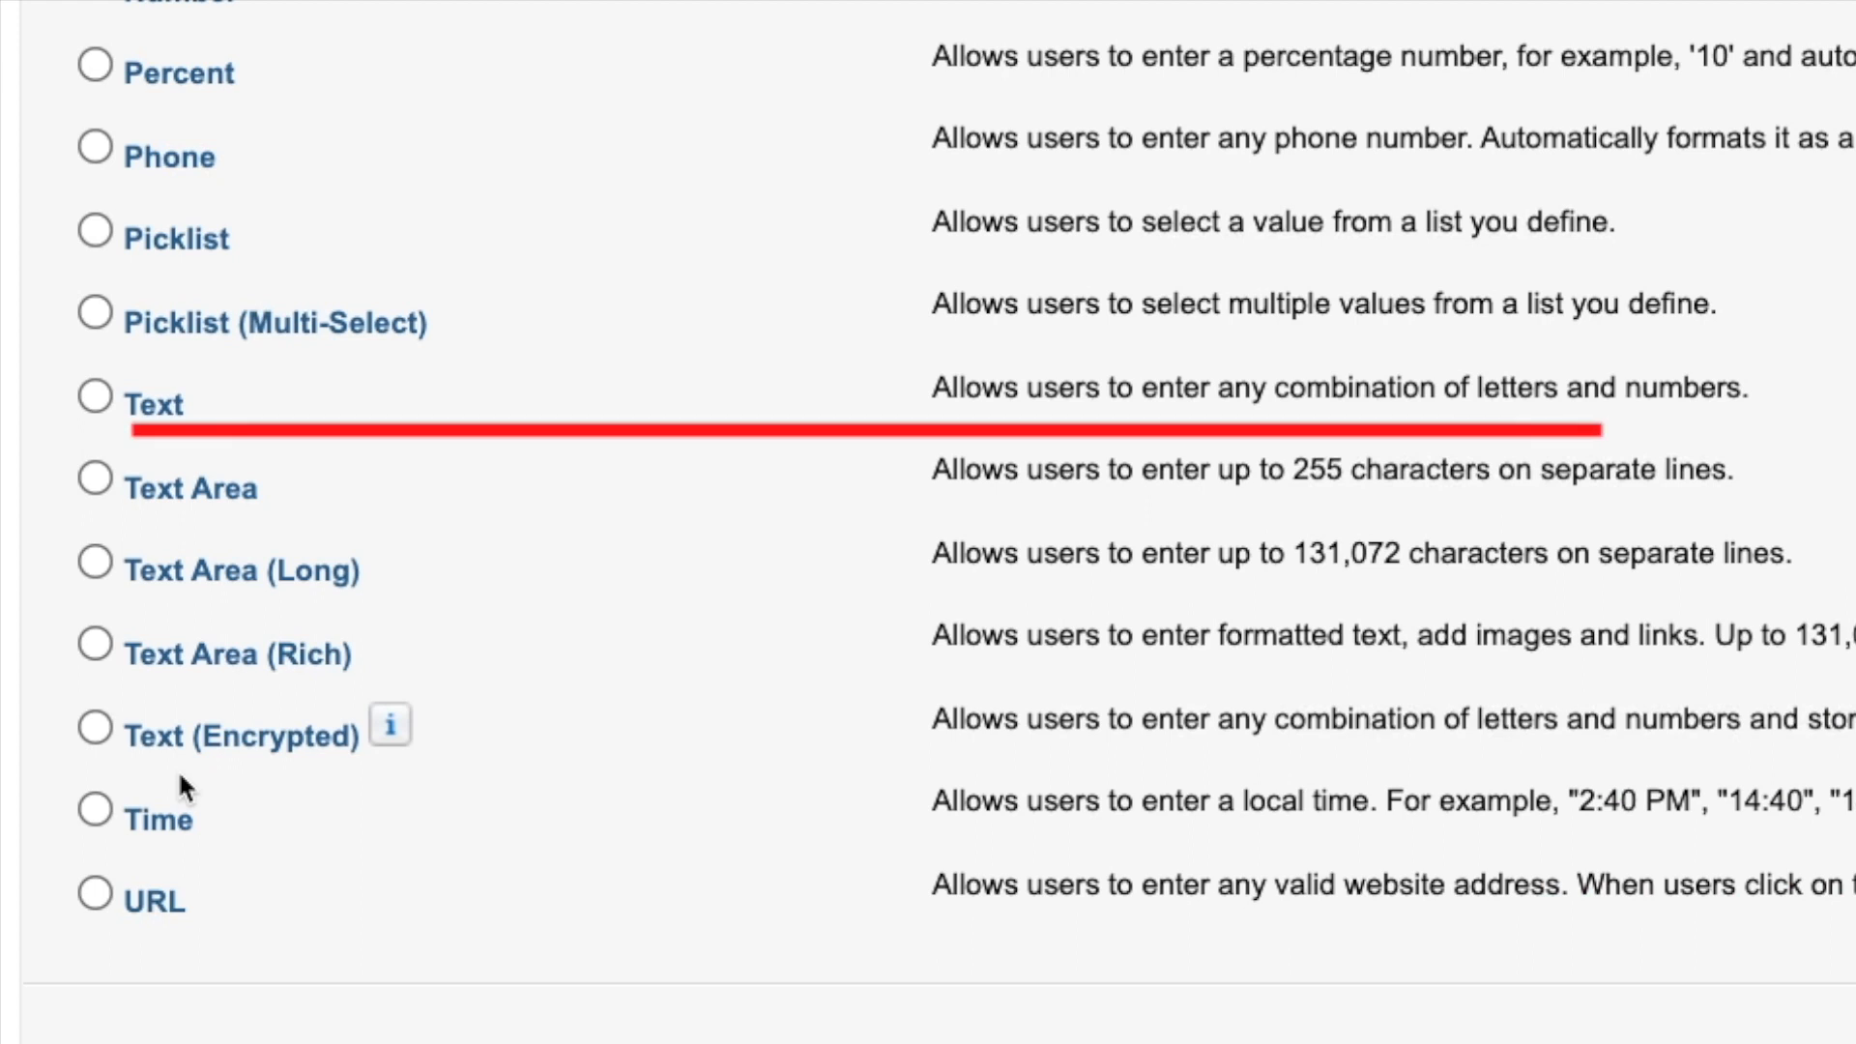
Create a Text custom field on the Student object labelled "Text Field" with length 255 and save it with default security and layout
{"action": "left_click", "coordinate": [93, 396]}
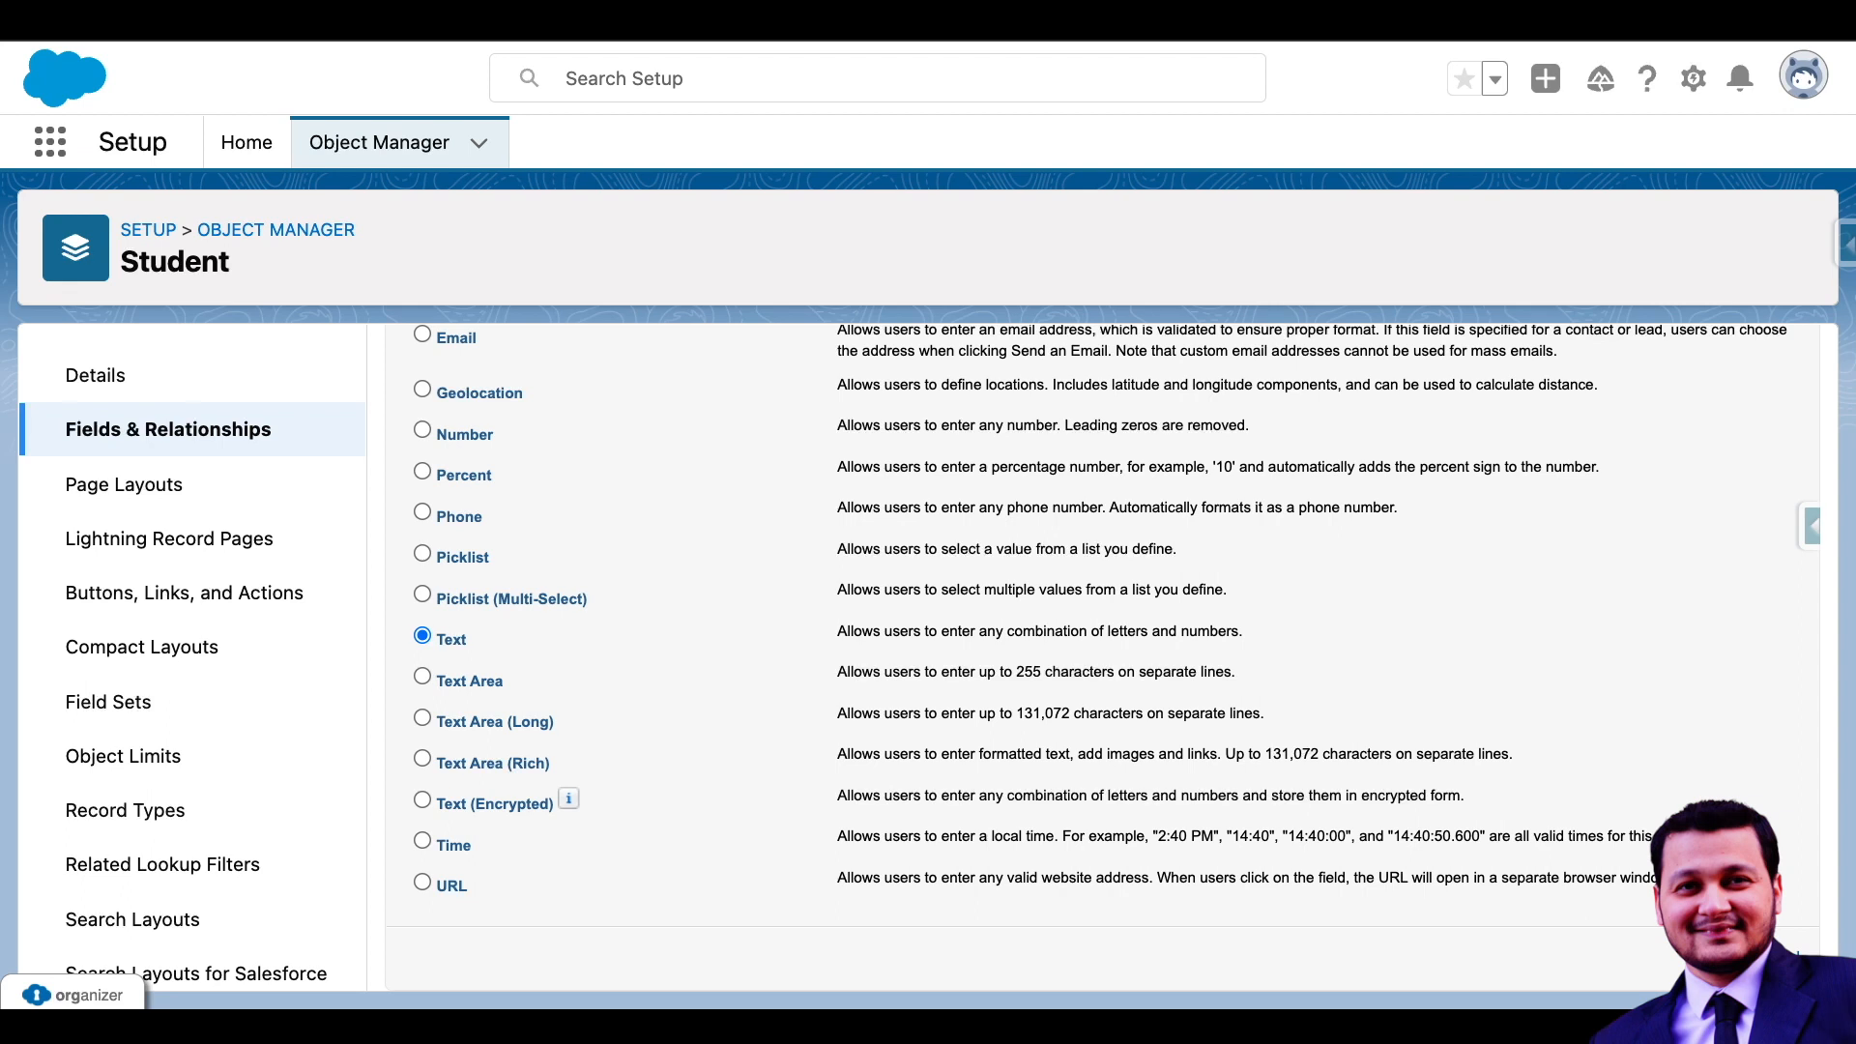
{"action": "left_click", "coordinate": [1716, 955]}
{"action": "type", "text": "Text Field"}
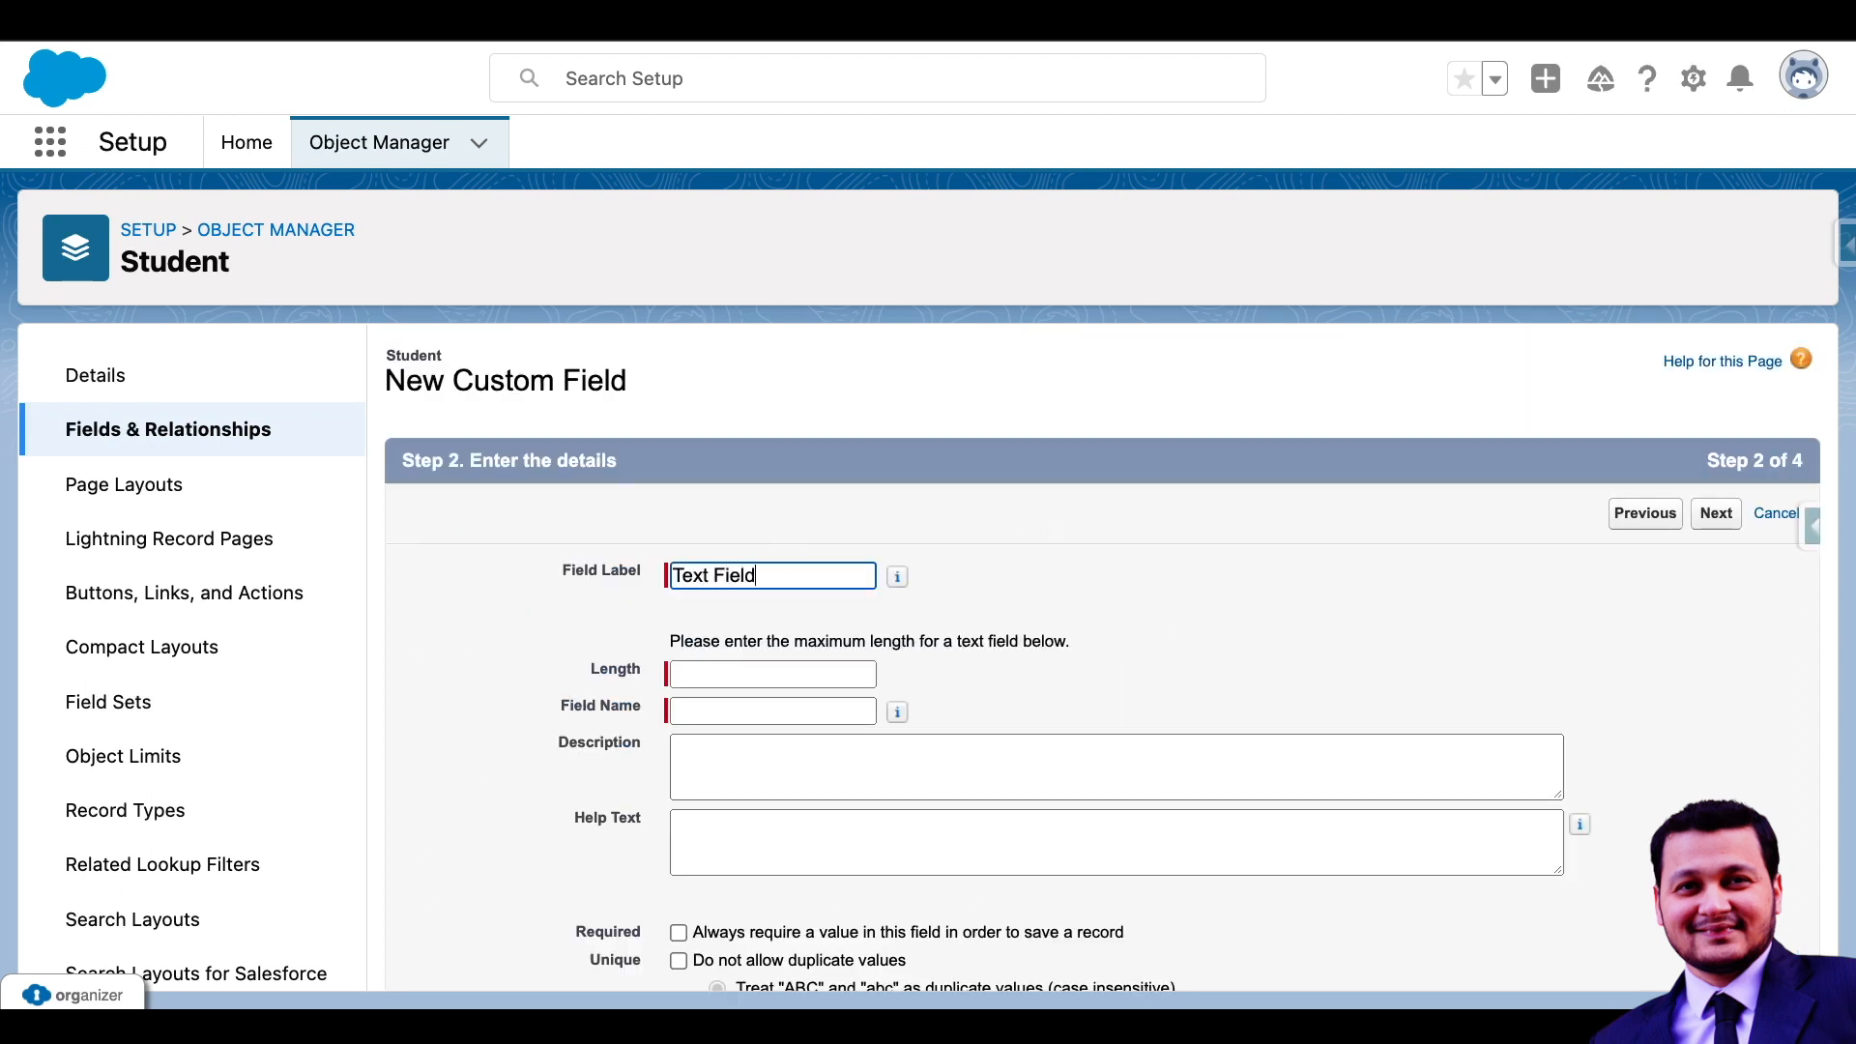
{"action": "left_click", "coordinate": [716, 673]}
{"action": "type", "text": "255"}
{"action": "left_click", "coordinate": [1717, 516]}
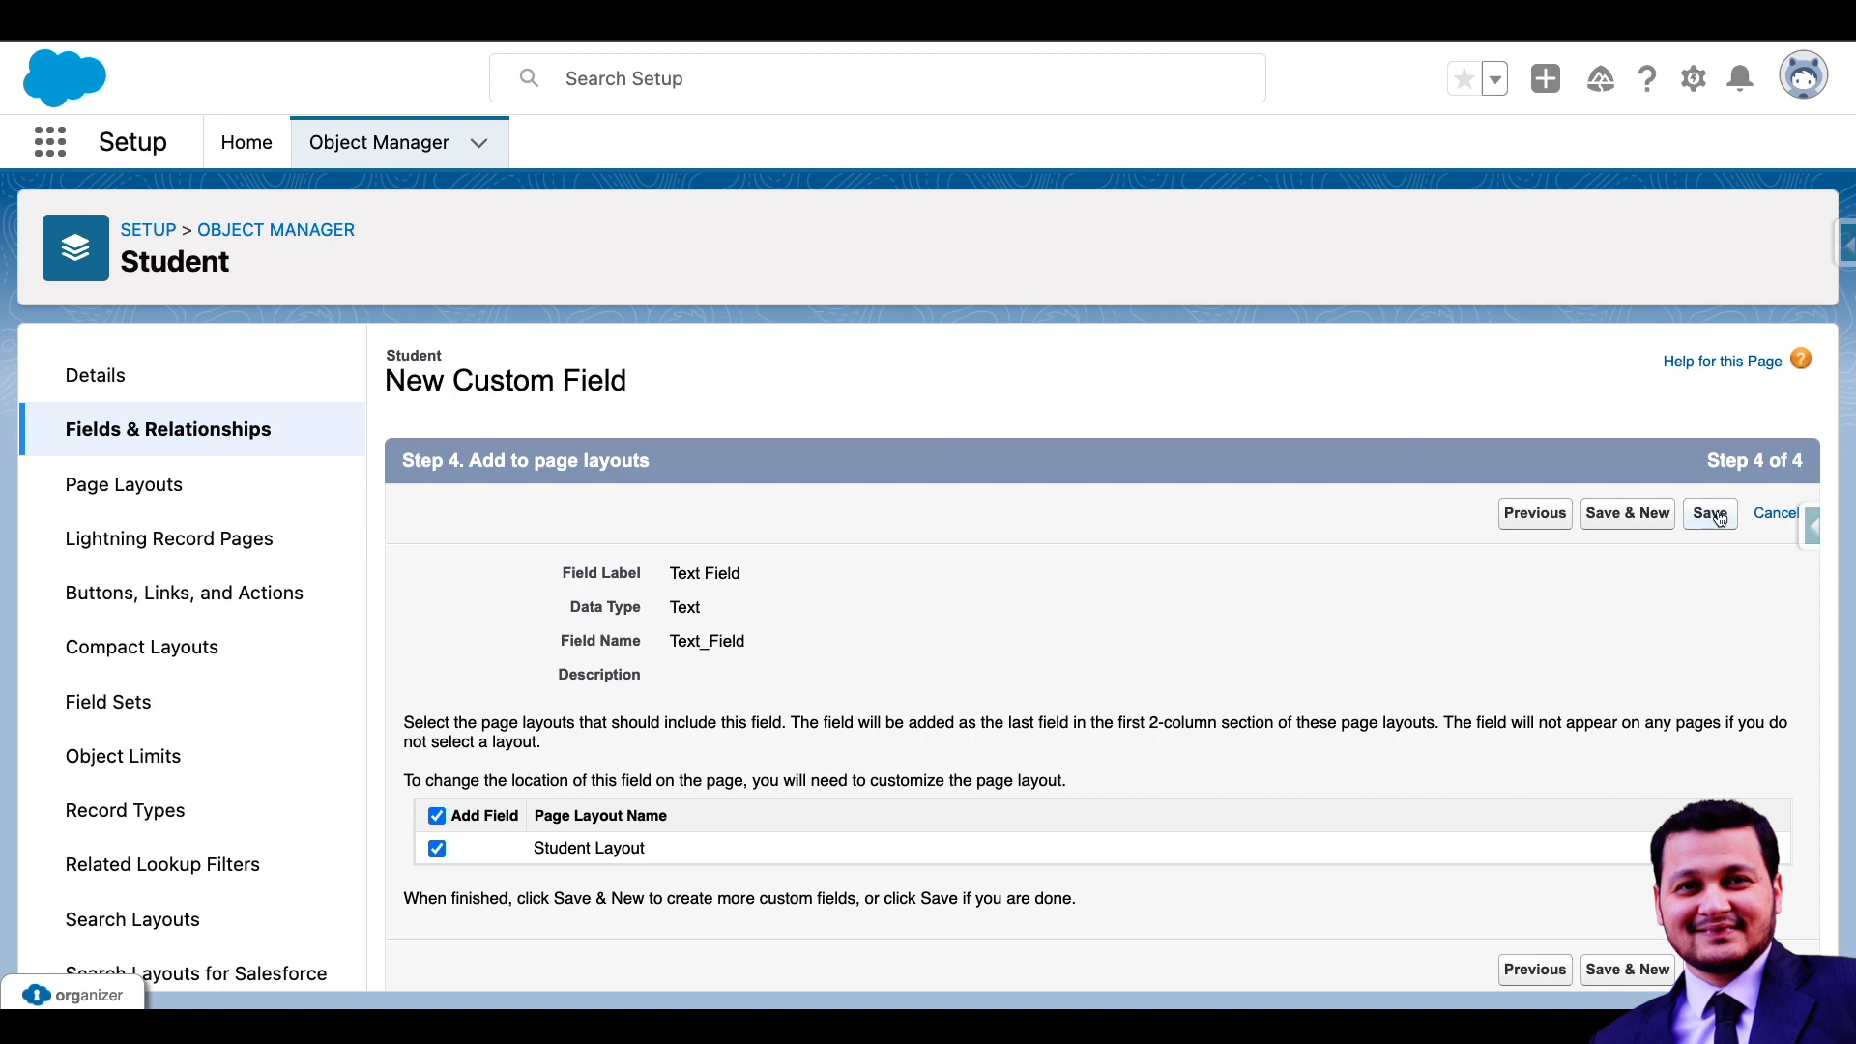
{"action": "left_click", "coordinate": [1713, 515]}
Create a Text Area custom field labelled "Text Area" on the Student object and save it with default security and layout
{"action": "left_click", "coordinate": [1162, 371]}
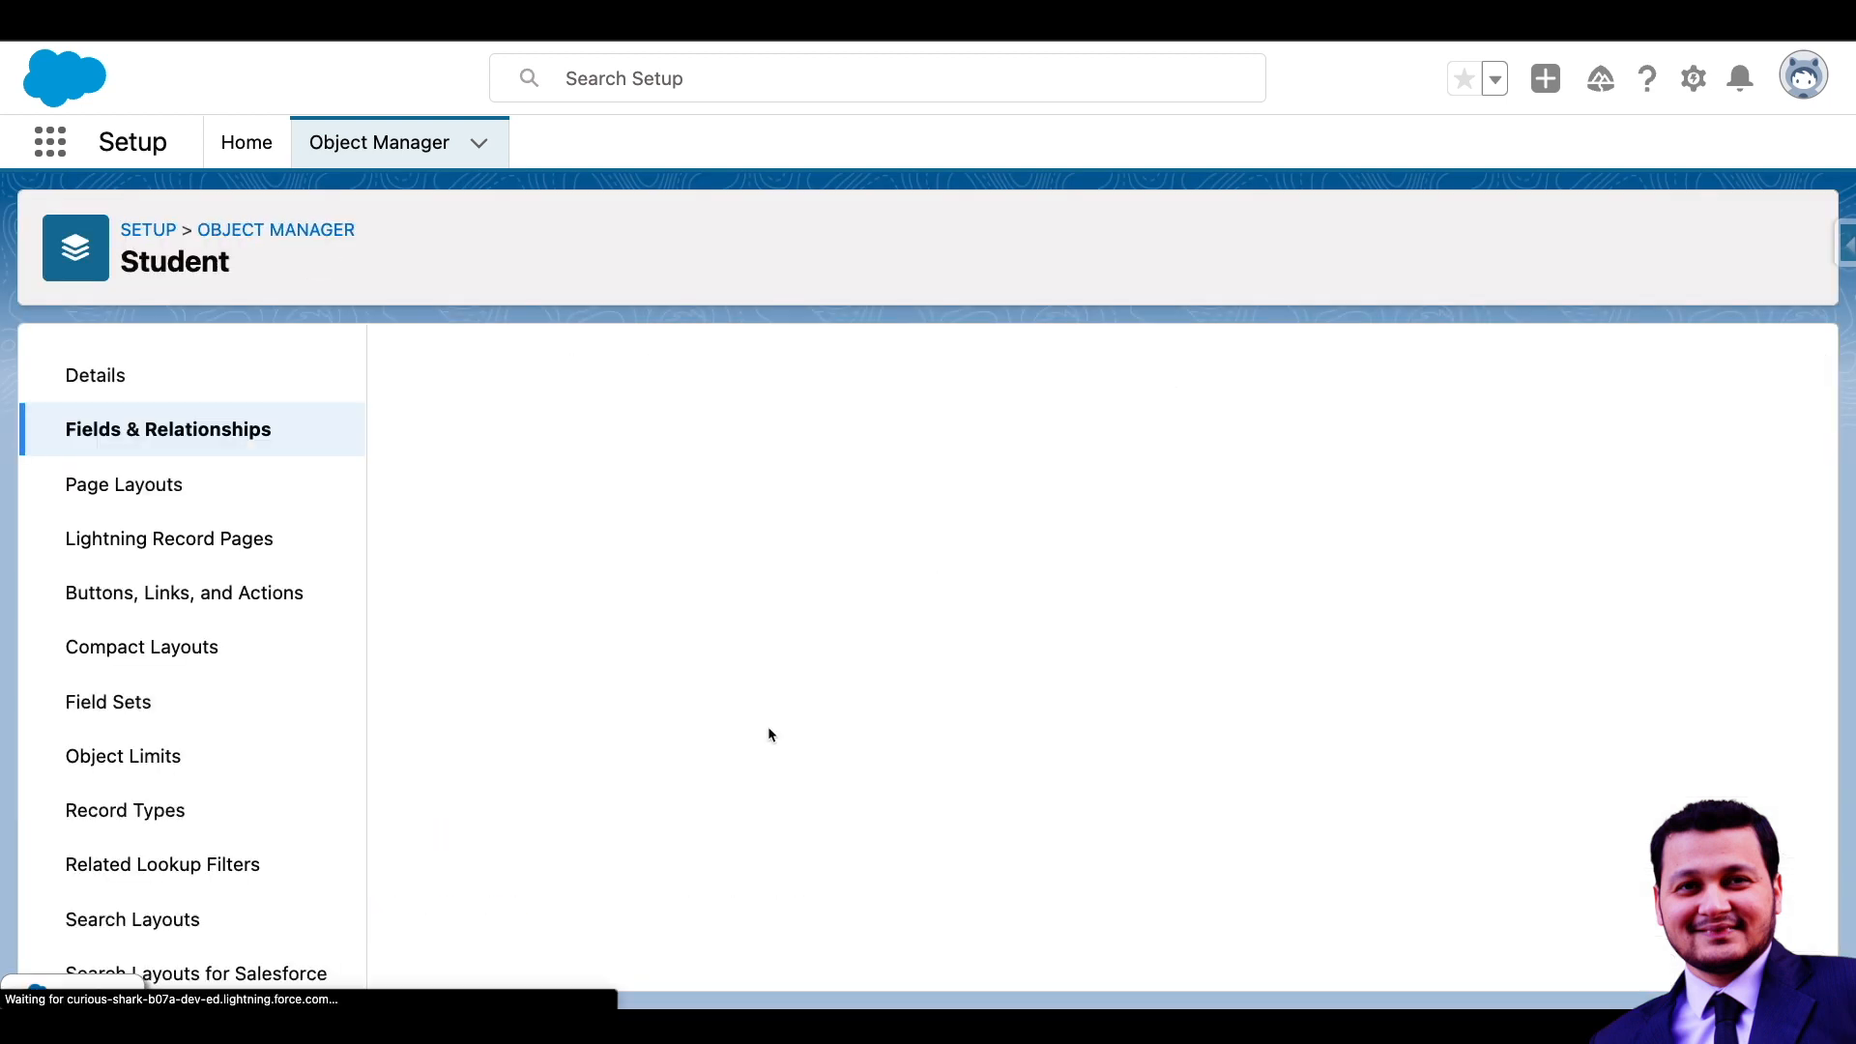
{"action": "scroll", "coordinate": [757, 735], "scroll_direction": "down", "scroll_amount": 10}
{"action": "left_click", "coordinate": [422, 677]}
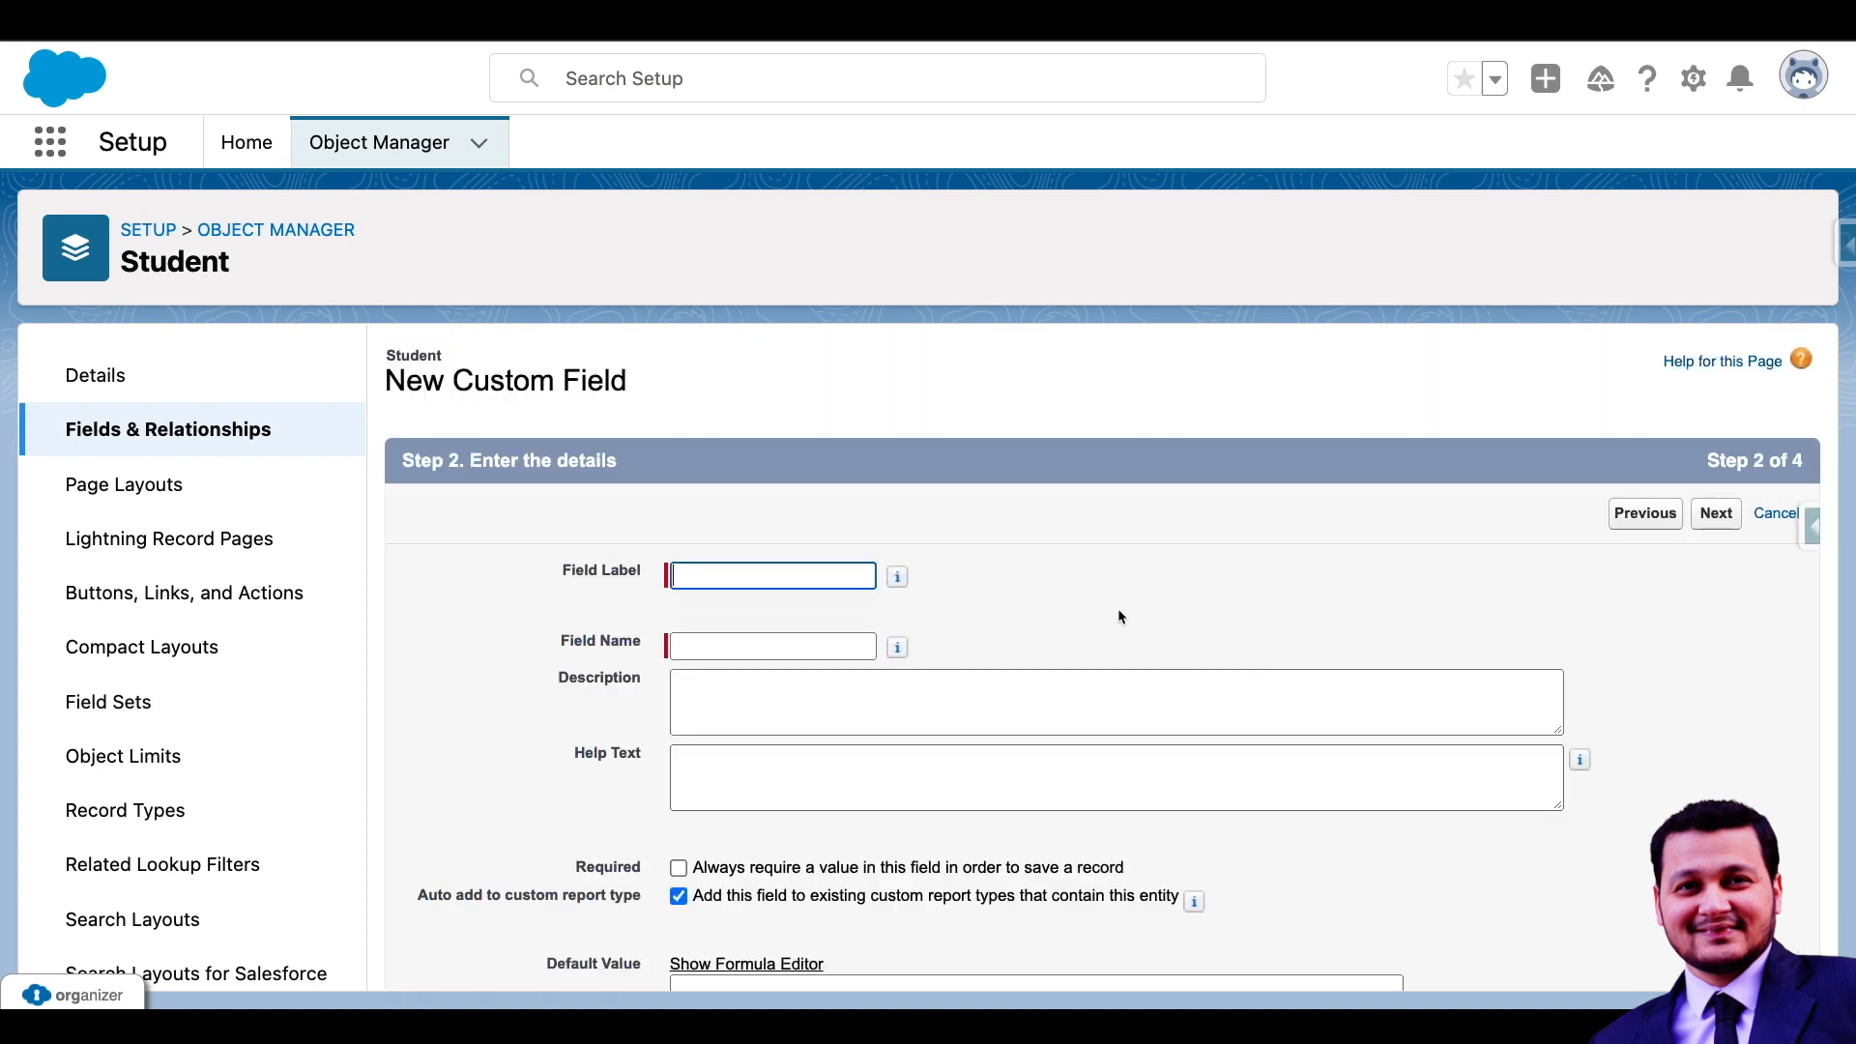
{"action": "type", "text": "Text Area"}
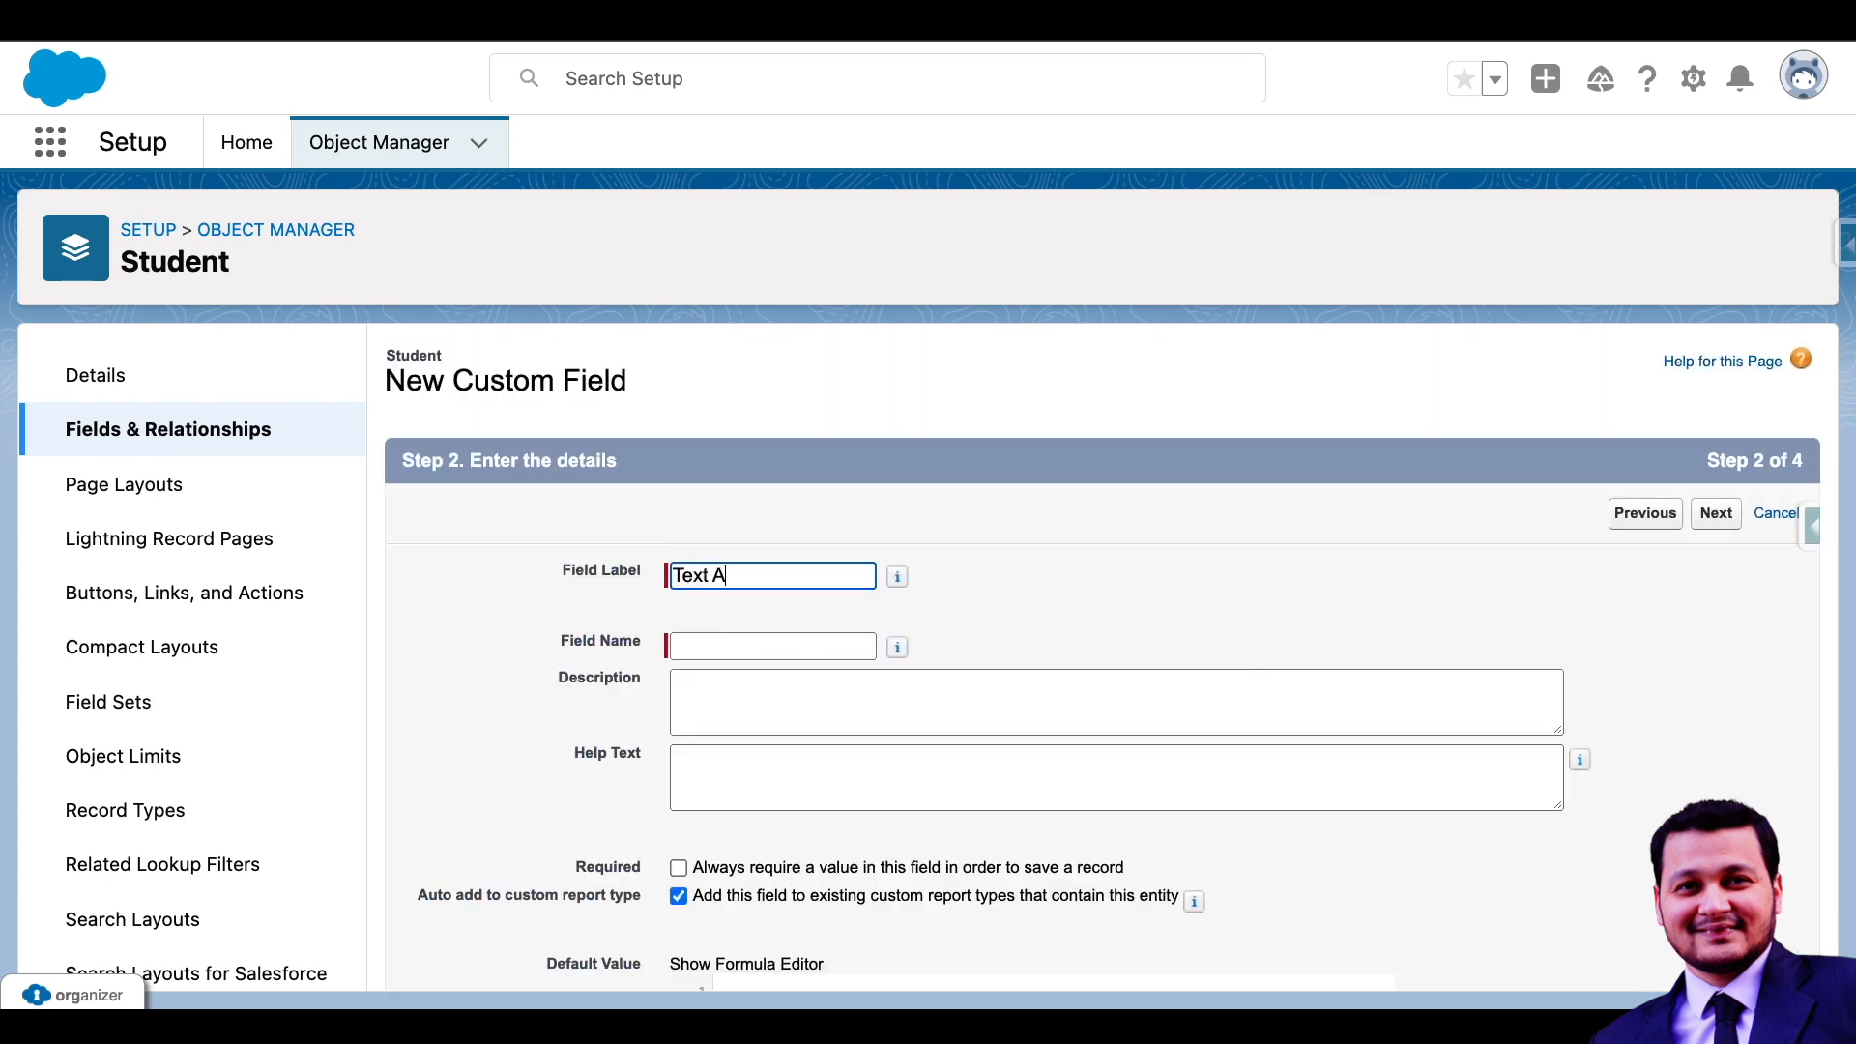
{"action": "key", "text": "Tab"}
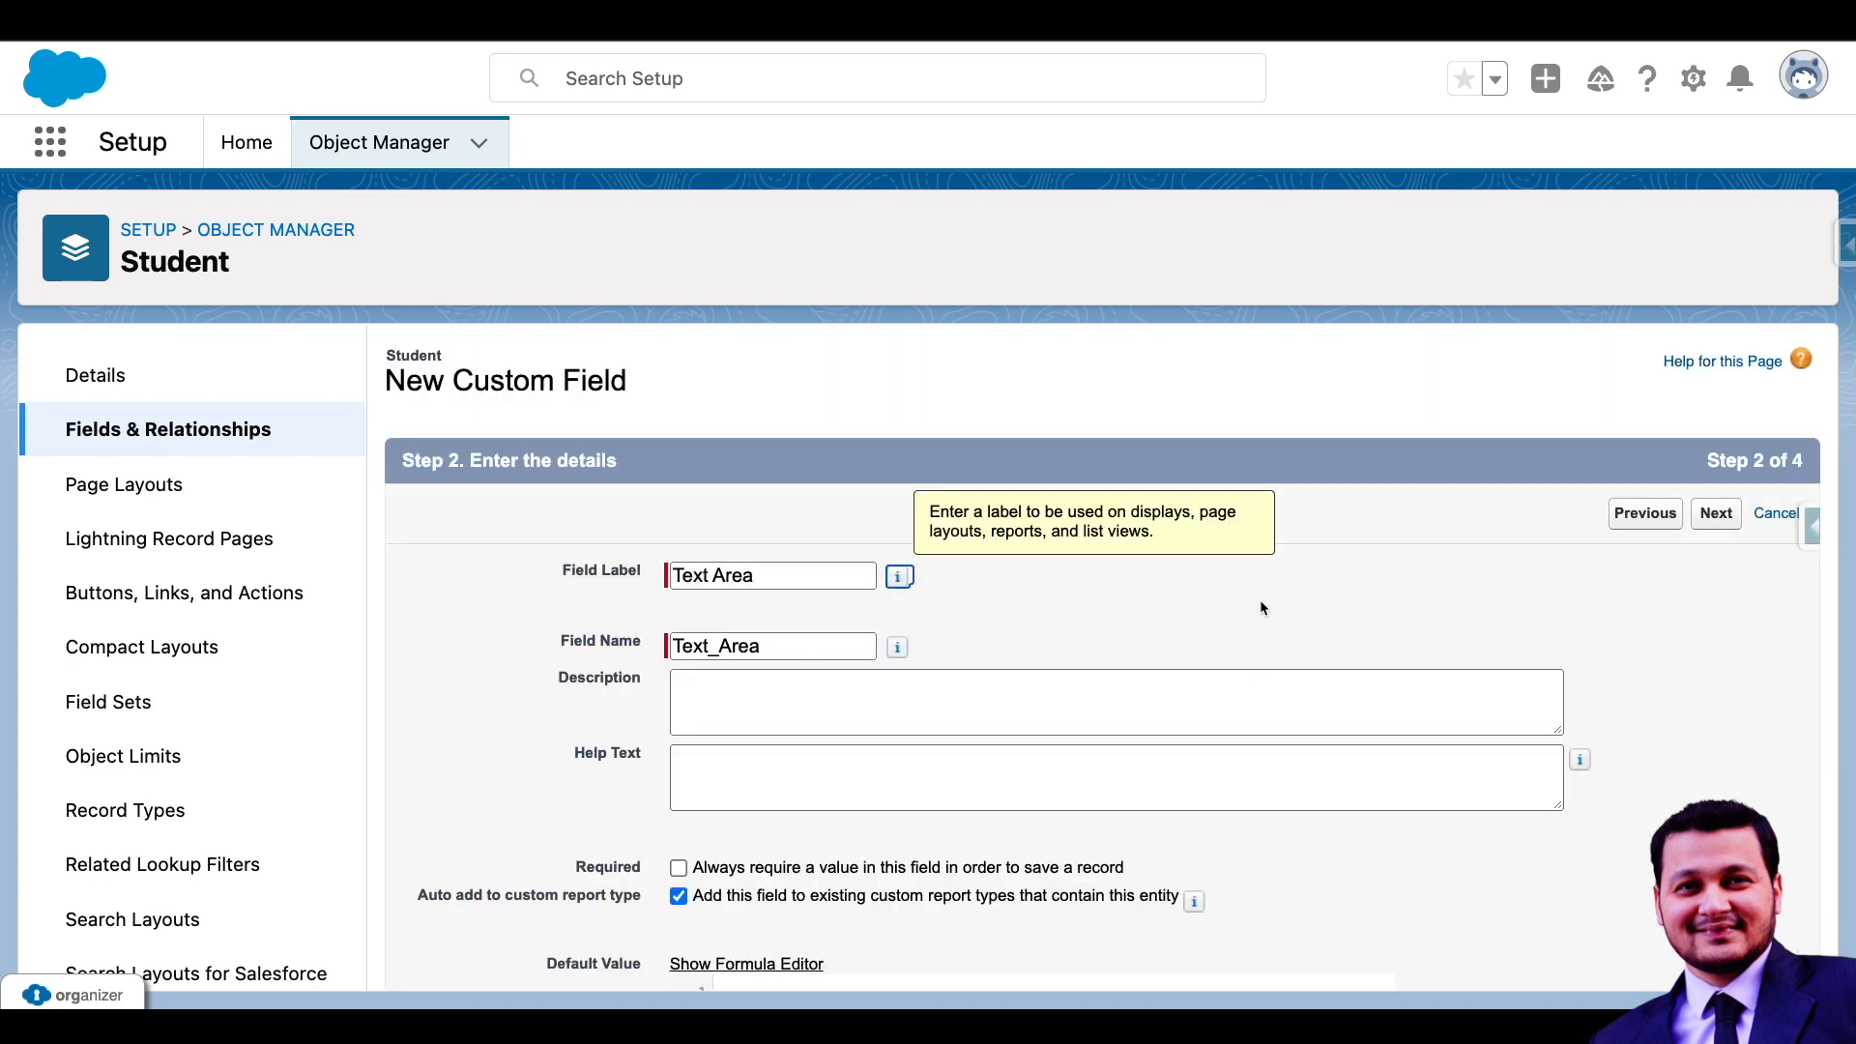
{"action": "left_click", "coordinate": [1717, 514]}
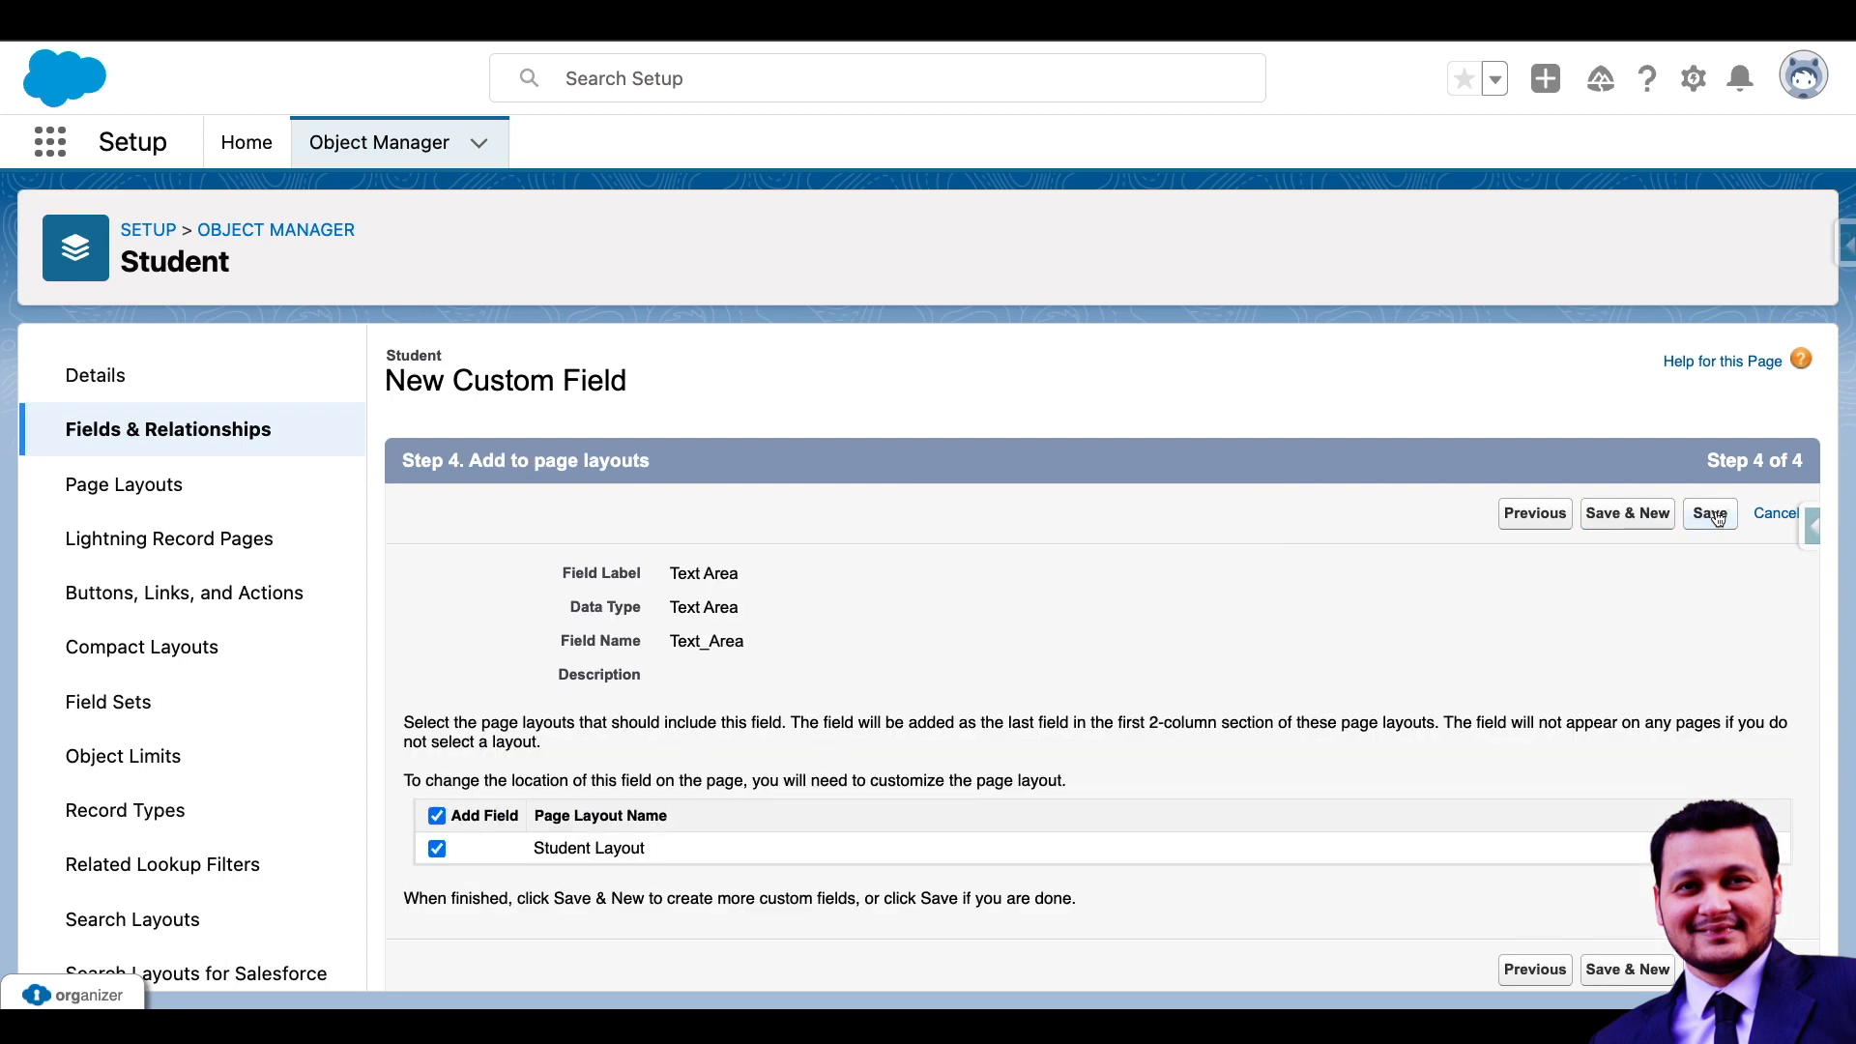
{"action": "left_click", "coordinate": [1718, 519]}
{"action": "scroll", "coordinate": [866, 740], "scroll_direction": "down", "scroll_amount": 5}
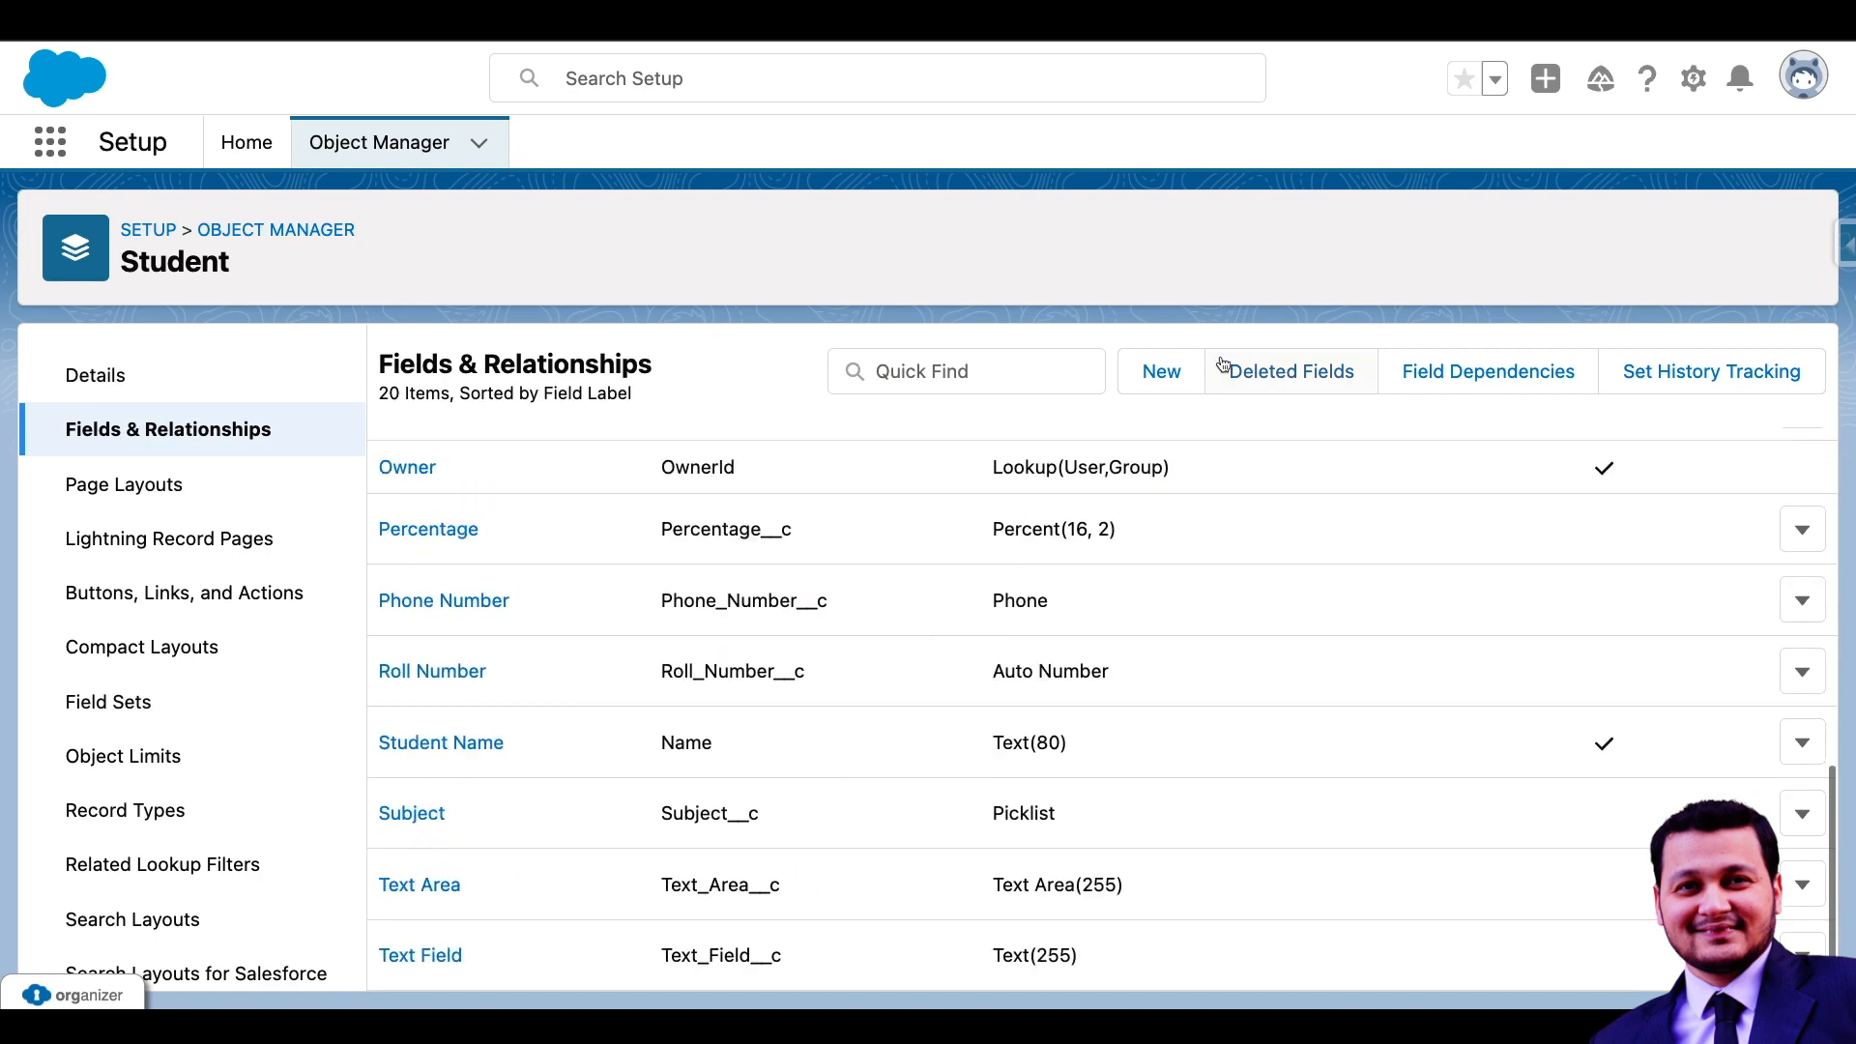
Start a new Text Area (Long) custom field on the Student object and label it "Text Area Long"
{"action": "left_click", "coordinate": [1194, 372]}
{"action": "scroll", "coordinate": [775, 677], "scroll_direction": "down", "scroll_amount": 5}
{"action": "left_click", "coordinate": [488, 720]}
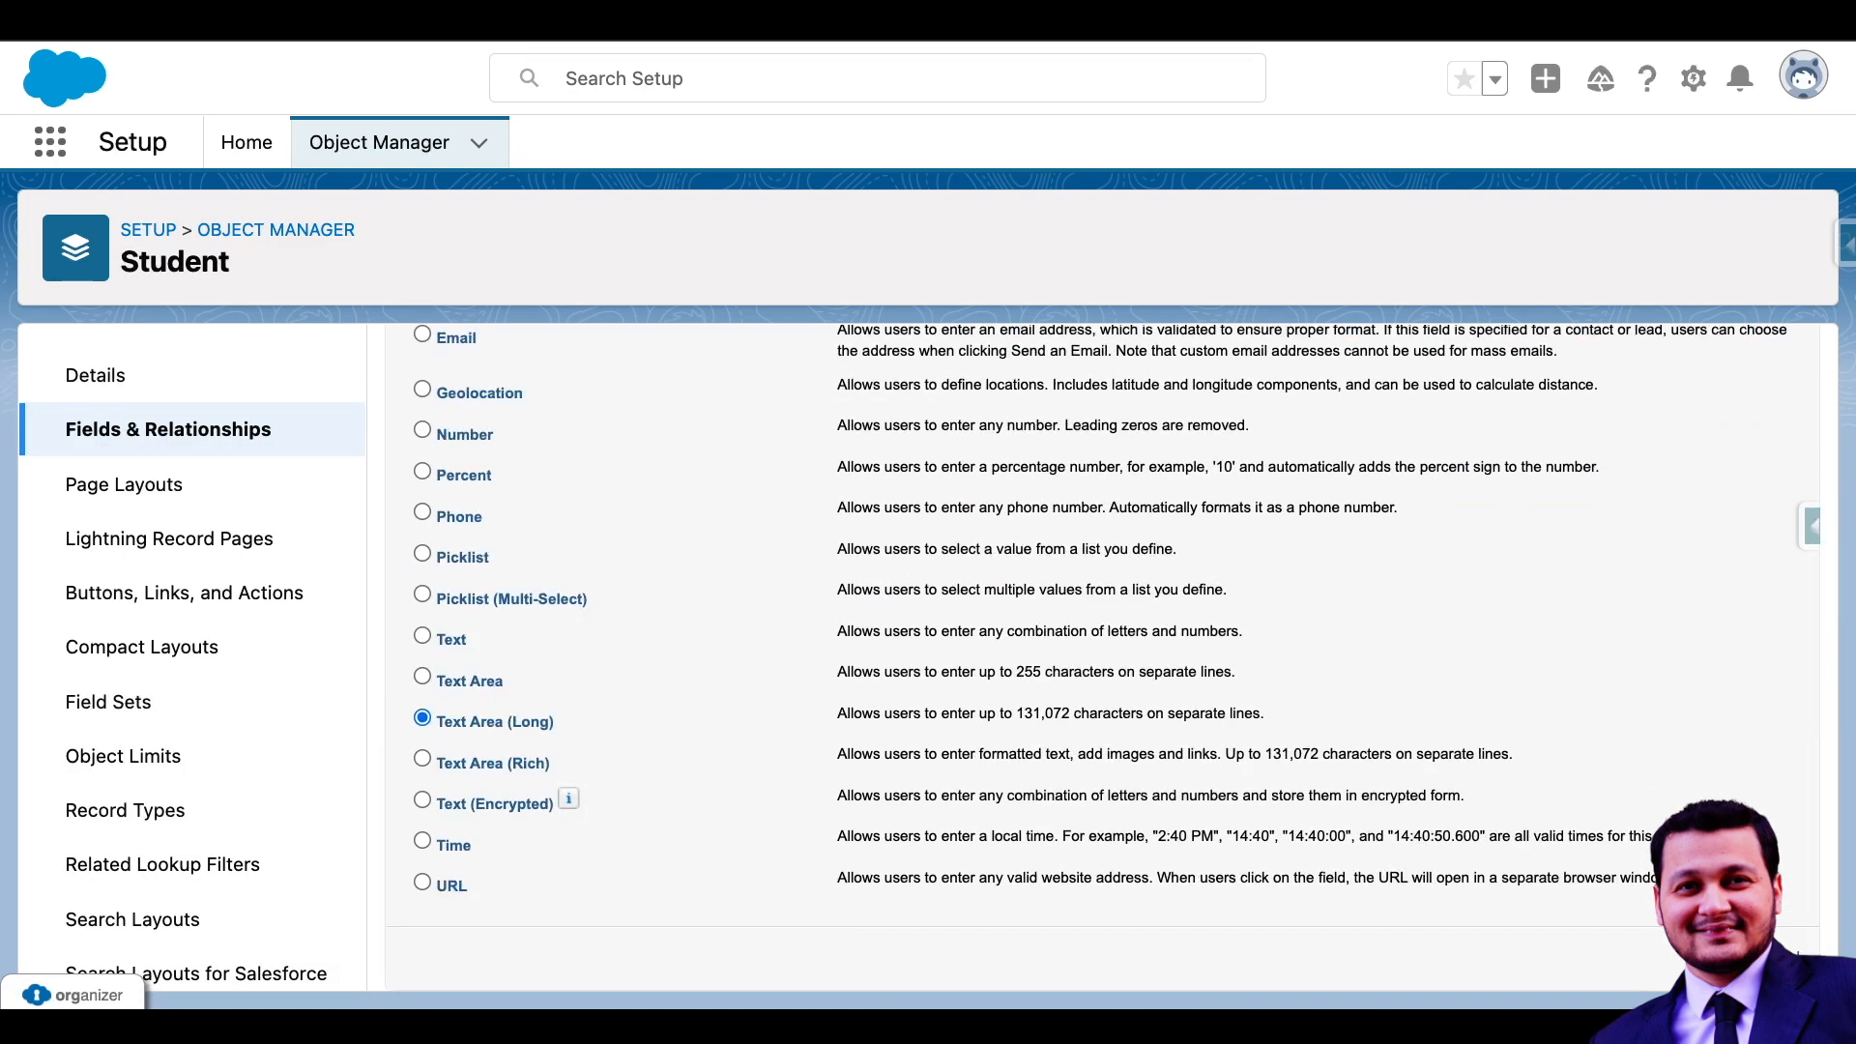
{"action": "left_click", "coordinate": [1717, 955]}
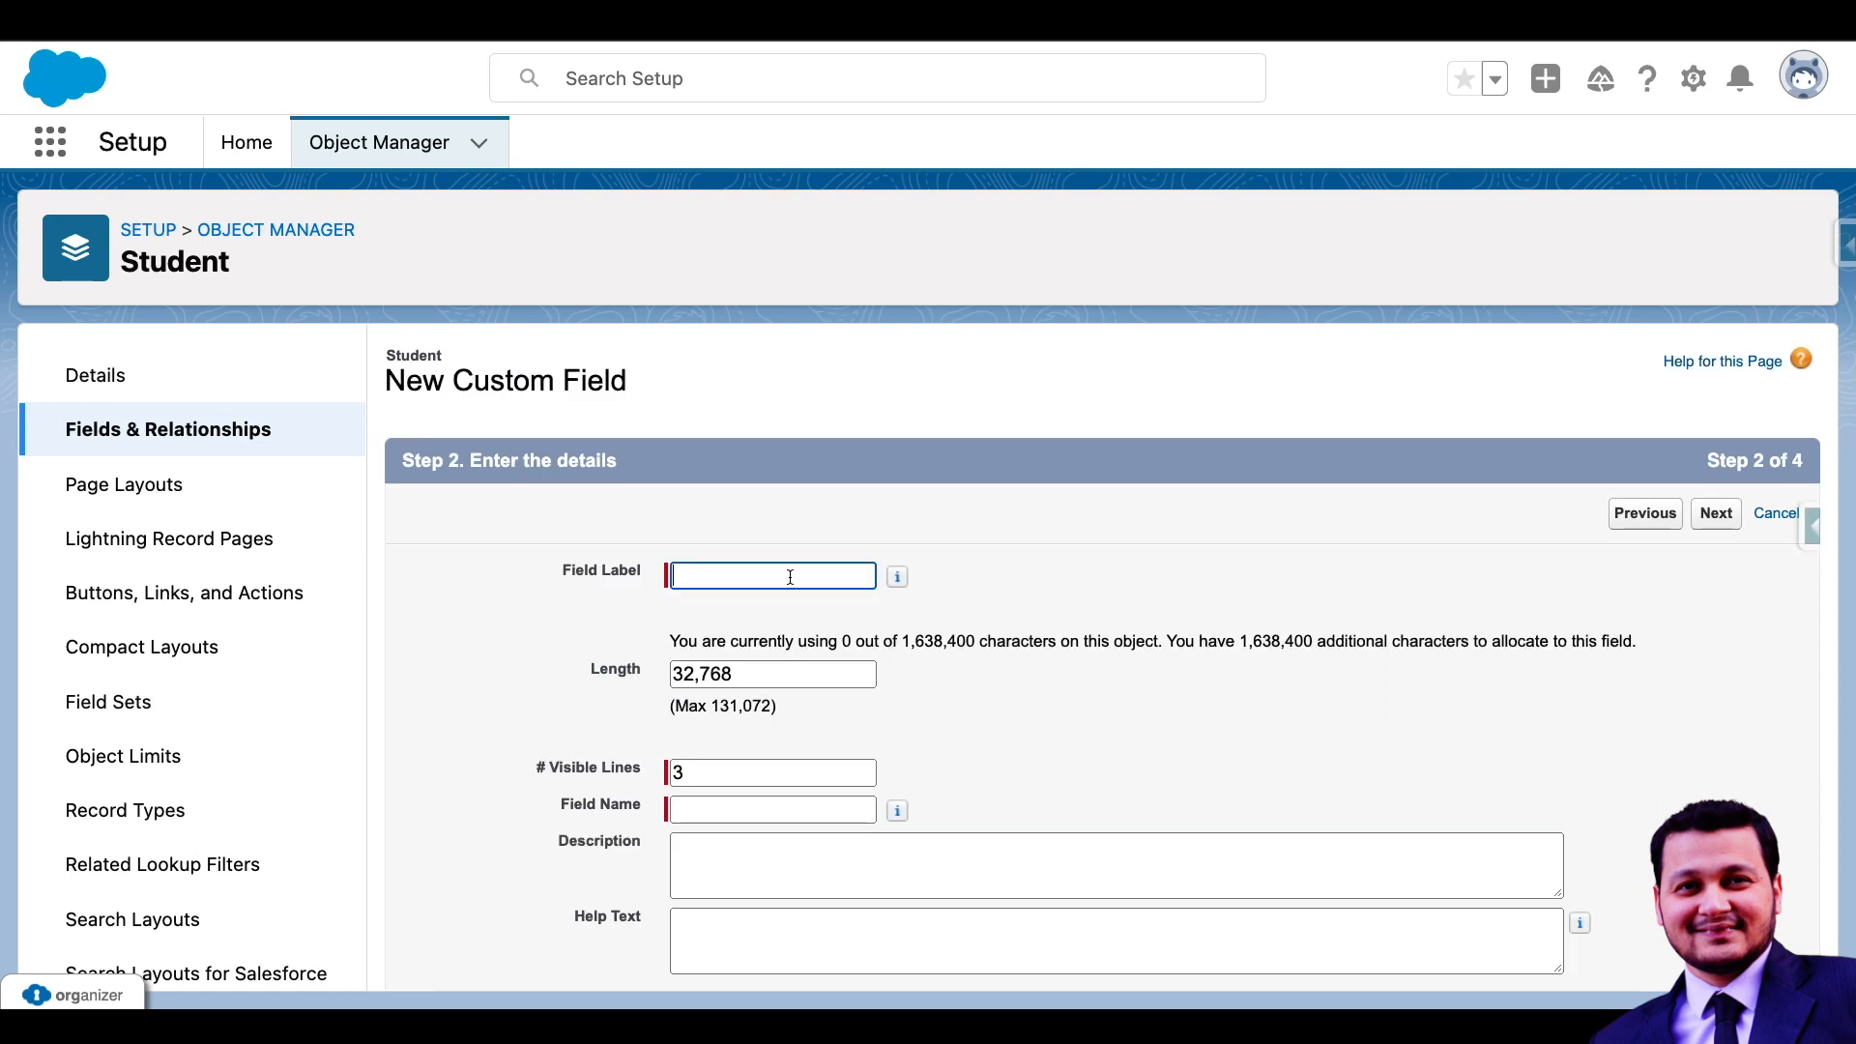
{"action": "type", "text": "Text Arer"}
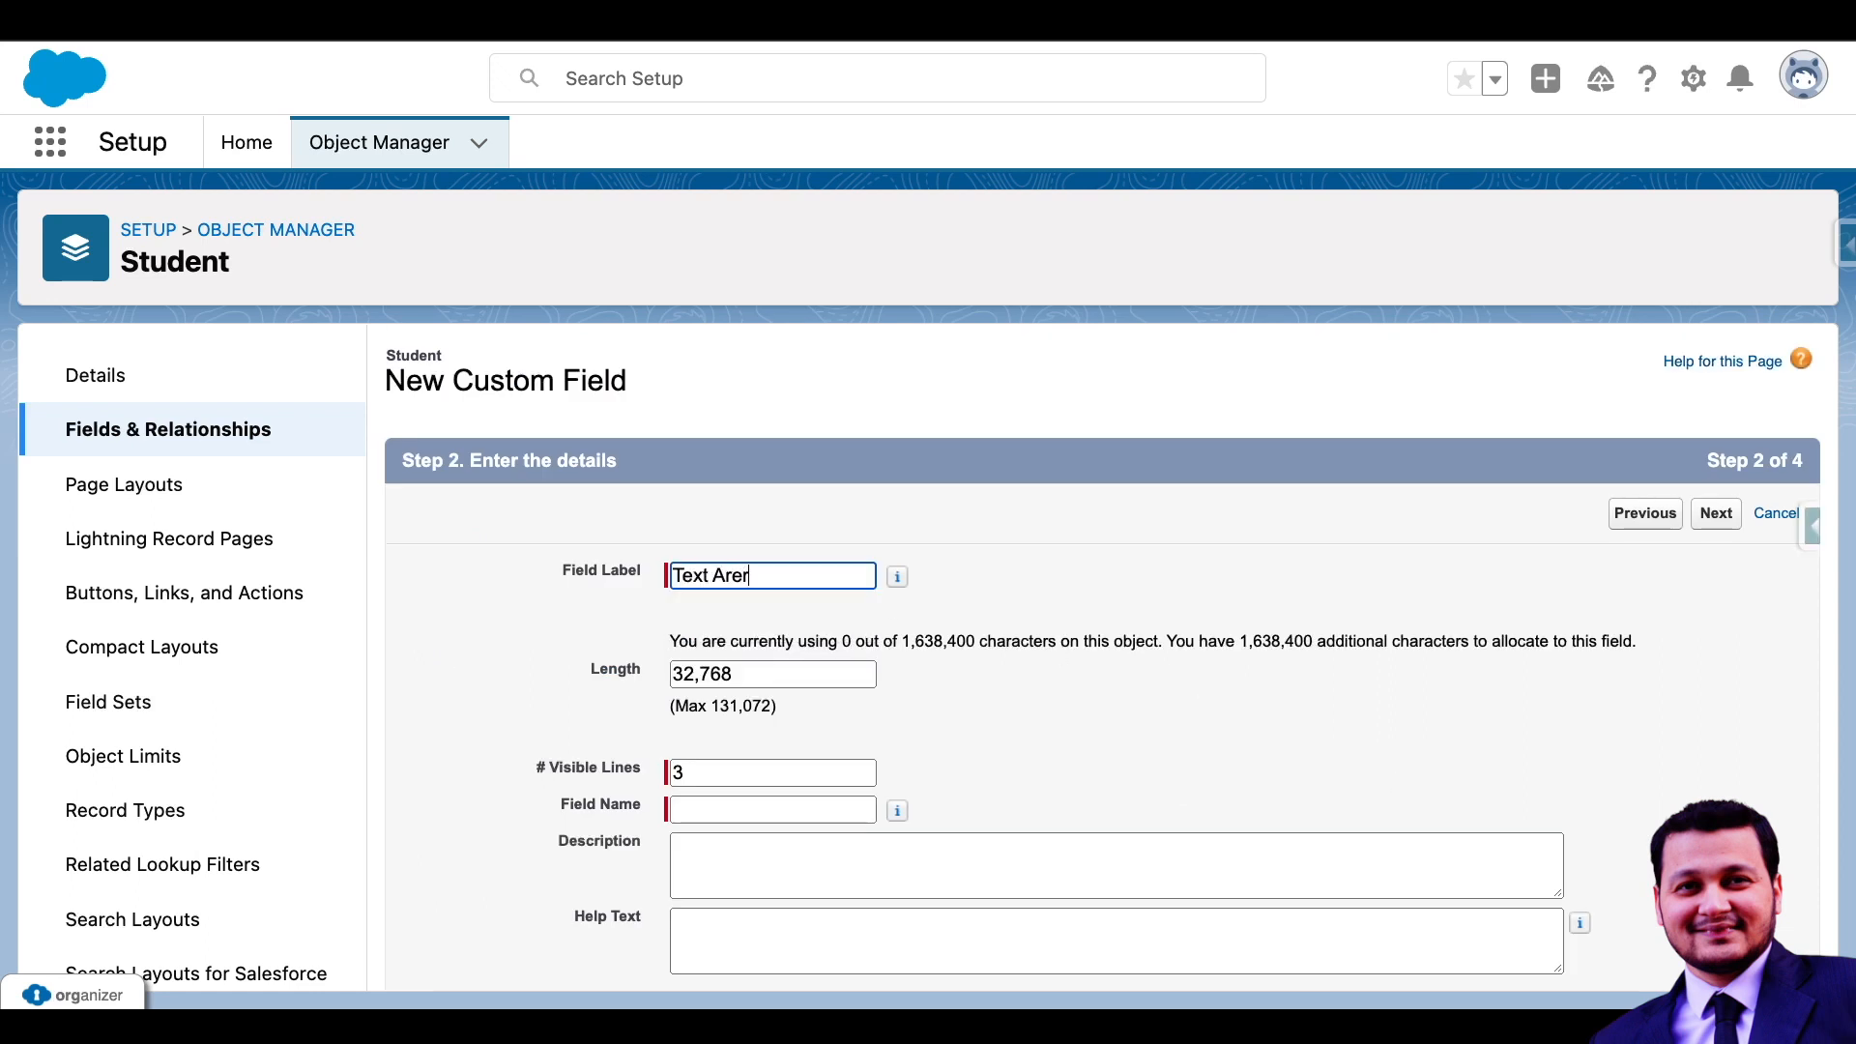
{"action": "key", "text": "BackSpace"}
{"action": "type", "text": "a Long"}
{"action": "left_click", "coordinate": [976, 636]}
Set the length of the Text Area Long field to 131072 characters
{"action": "scroll", "coordinate": [976, 636], "scroll_direction": "down", "scroll_amount": 3}
{"action": "left_click_drag", "start_coordinate": [759, 543], "coordinate": [638, 542]}
{"action": "left_click", "coordinate": [747, 546]}
{"action": "key", "text": "BackSpace"}
{"action": "key", "text": "BackSpace"}
{"action": "key", "text": "BackSpace"}
{"action": "key", "text": "BackSpace"}
{"action": "key", "text": "BackSpace"}
{"action": "key", "text": "BackSpace"}
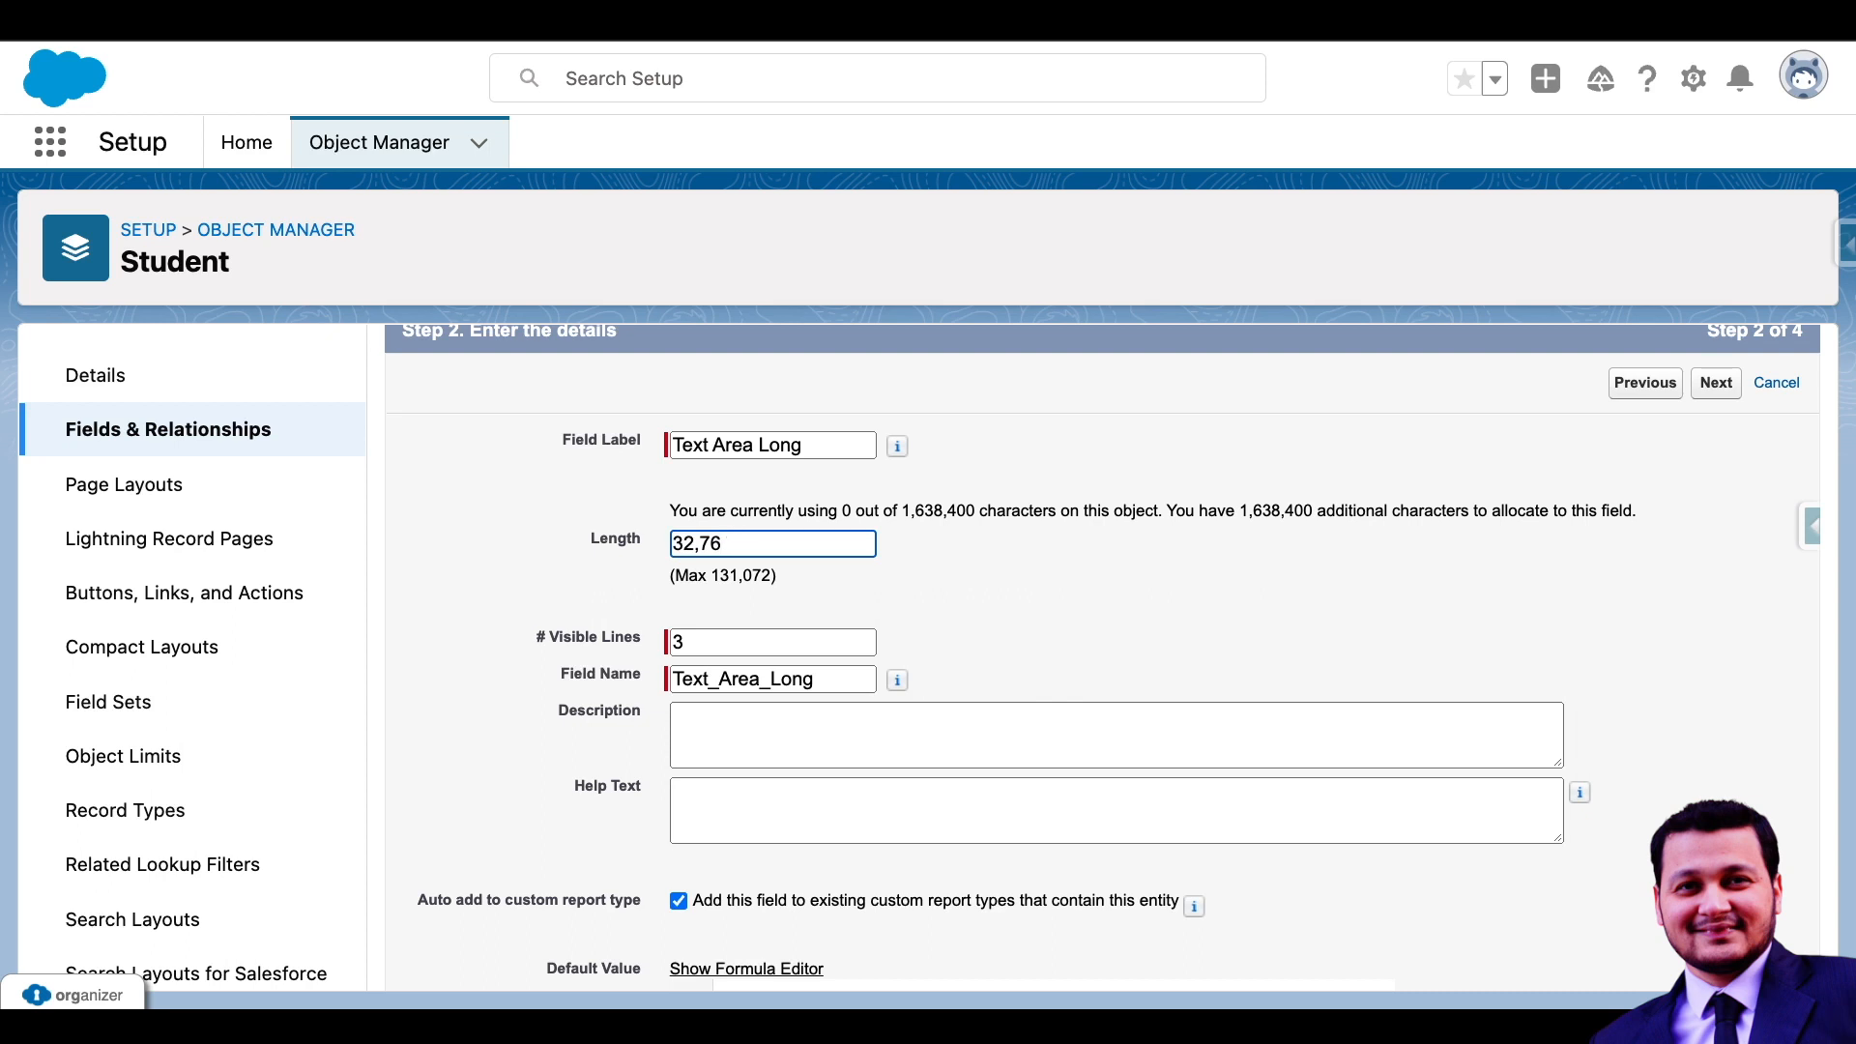
{"action": "type", "text": "131072"}
{"action": "left_click", "coordinate": [943, 588]}
Accept the default field-level security and page layout for the Text Area Long field and save it
{"action": "scroll", "coordinate": [942, 589], "scroll_direction": "down", "scroll_amount": 1}
{"action": "scroll", "coordinate": [943, 589], "scroll_direction": "down", "scroll_amount": 6}
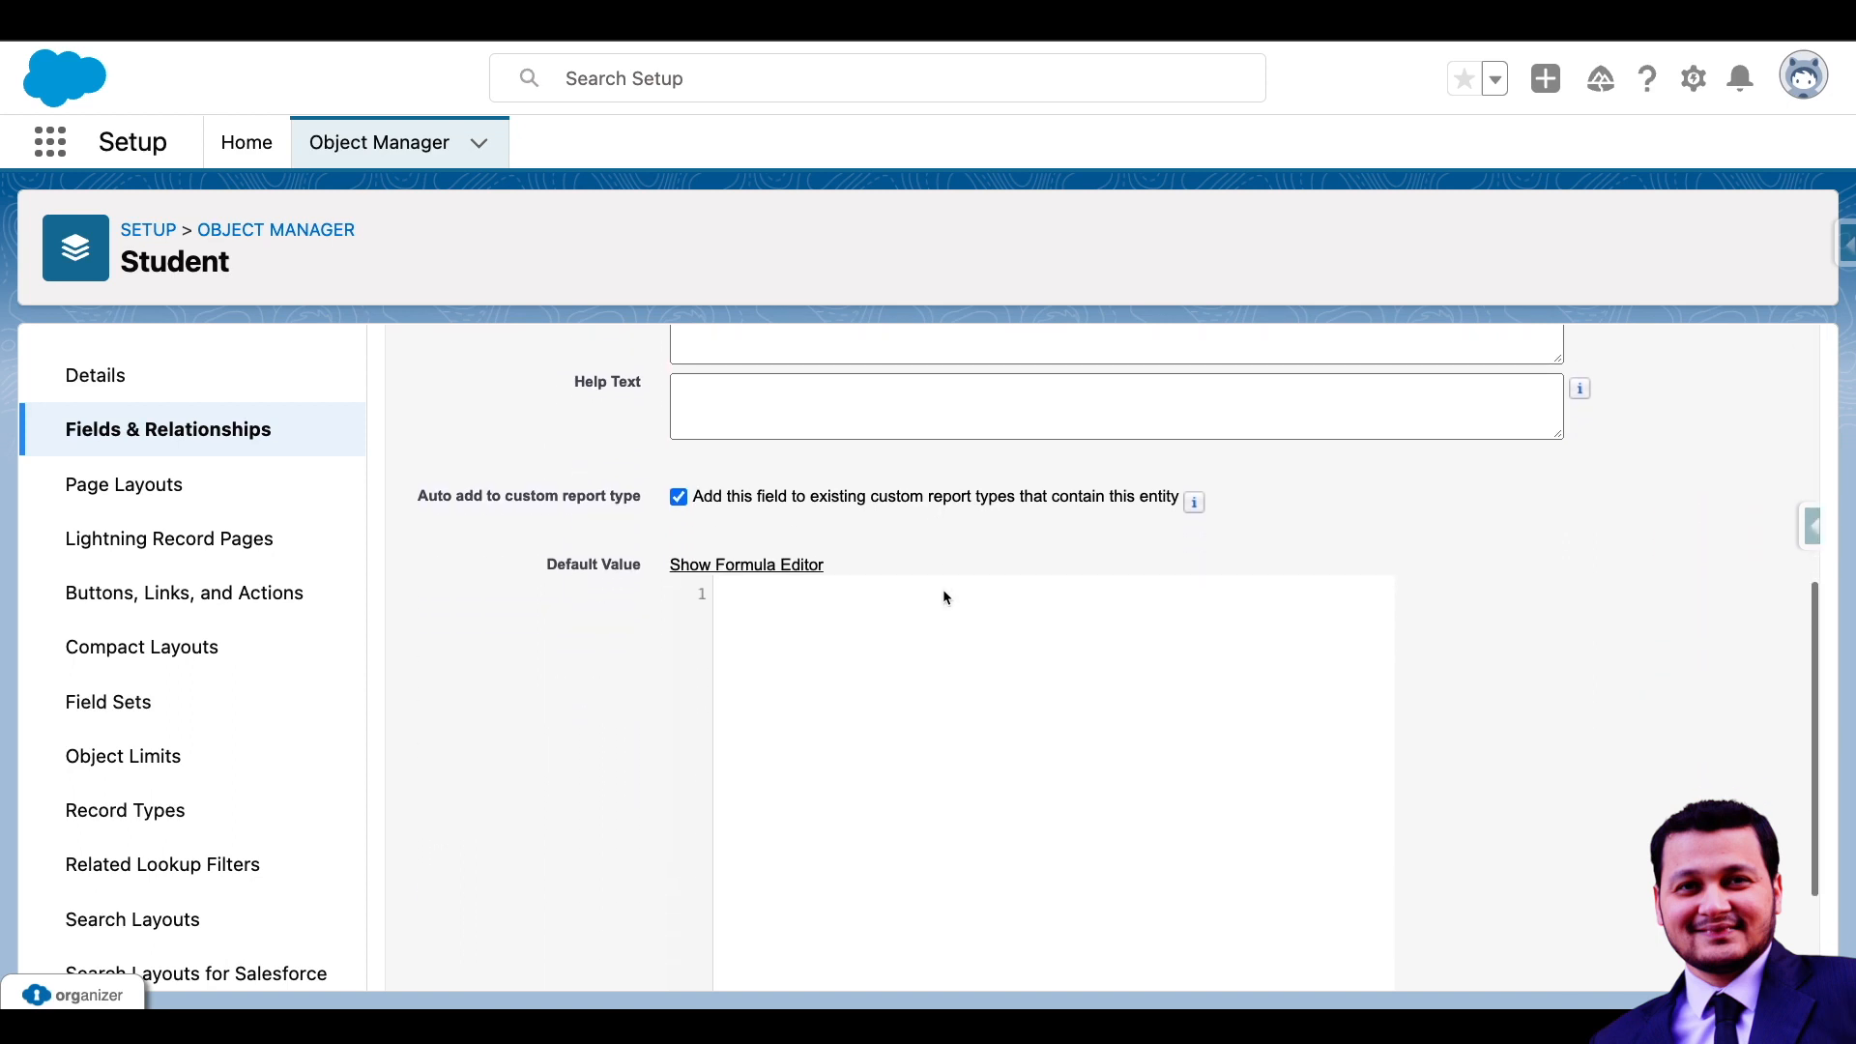
{"action": "scroll", "coordinate": [943, 588], "scroll_direction": "up", "scroll_amount": 2}
{"action": "scroll", "coordinate": [944, 594], "scroll_direction": "up", "scroll_amount": 2}
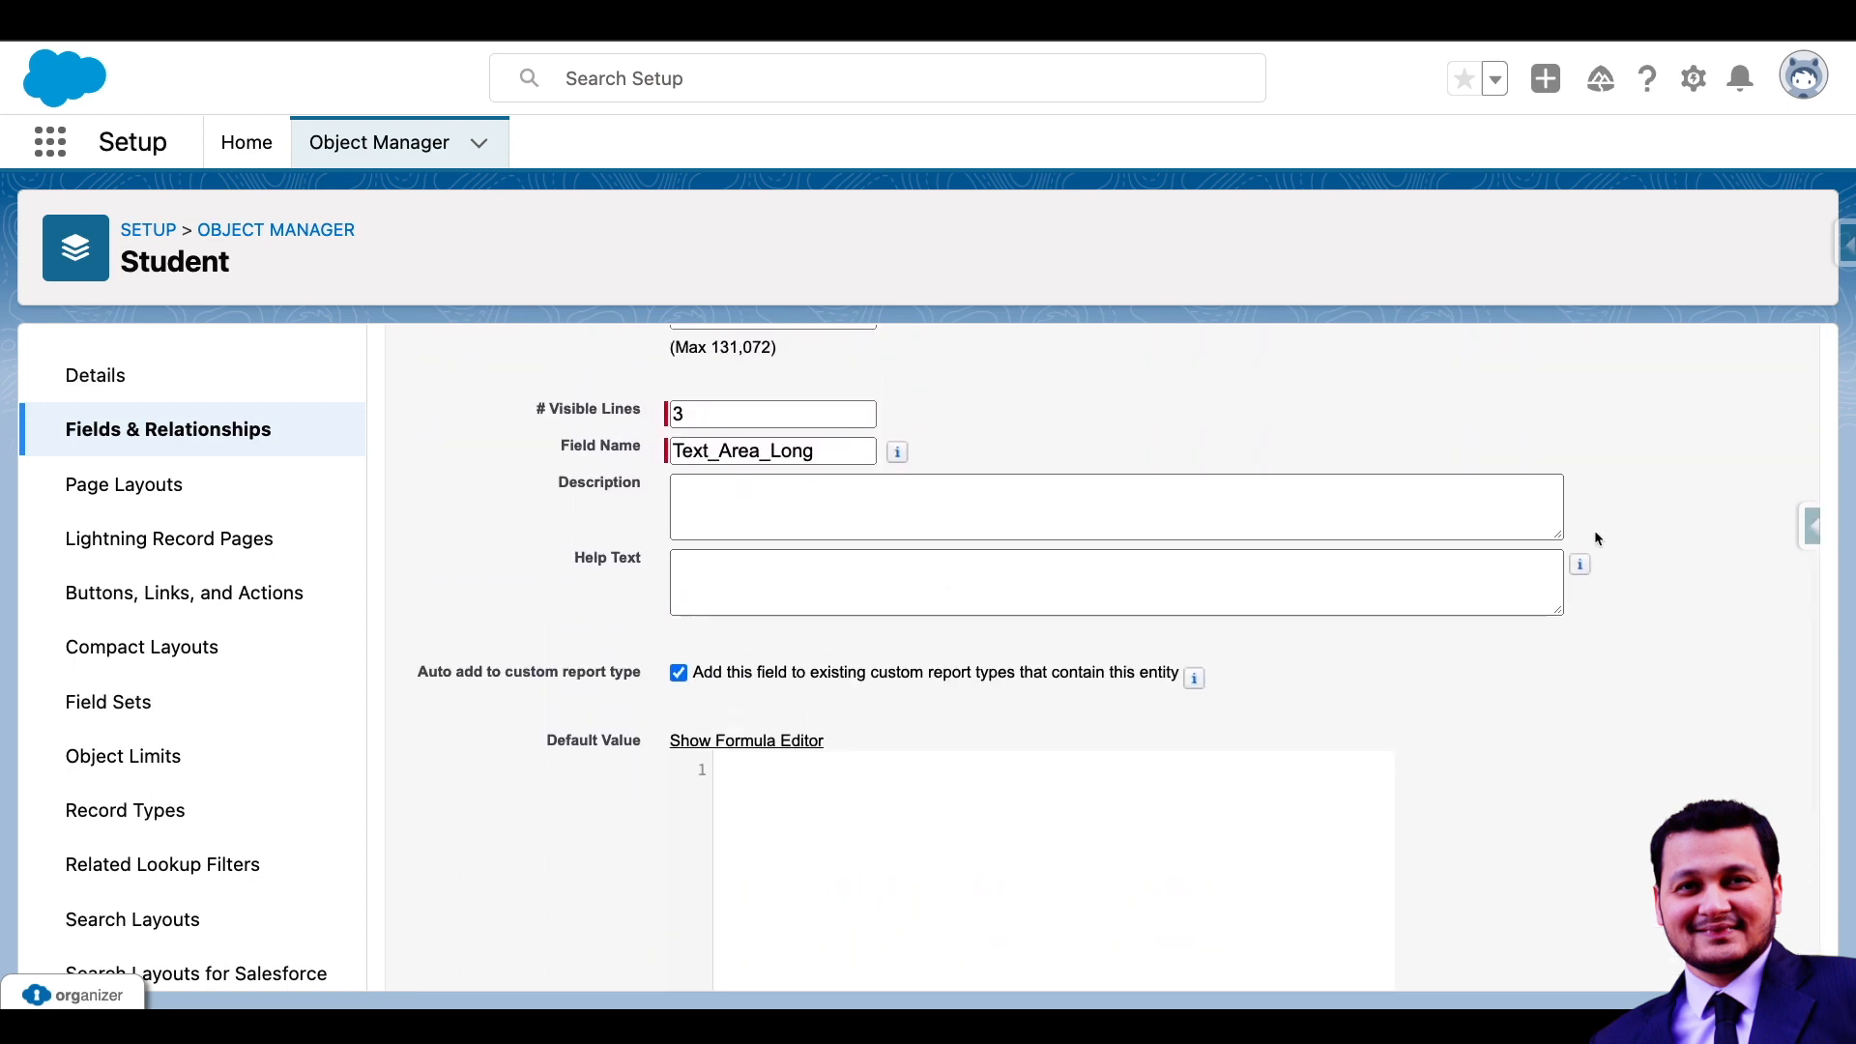
{"action": "scroll", "coordinate": [1595, 534], "scroll_direction": "up", "scroll_amount": 4}
{"action": "left_click", "coordinate": [1714, 516]}
{"action": "left_click", "coordinate": [1716, 520]}
{"action": "left_click", "coordinate": [1710, 515]}
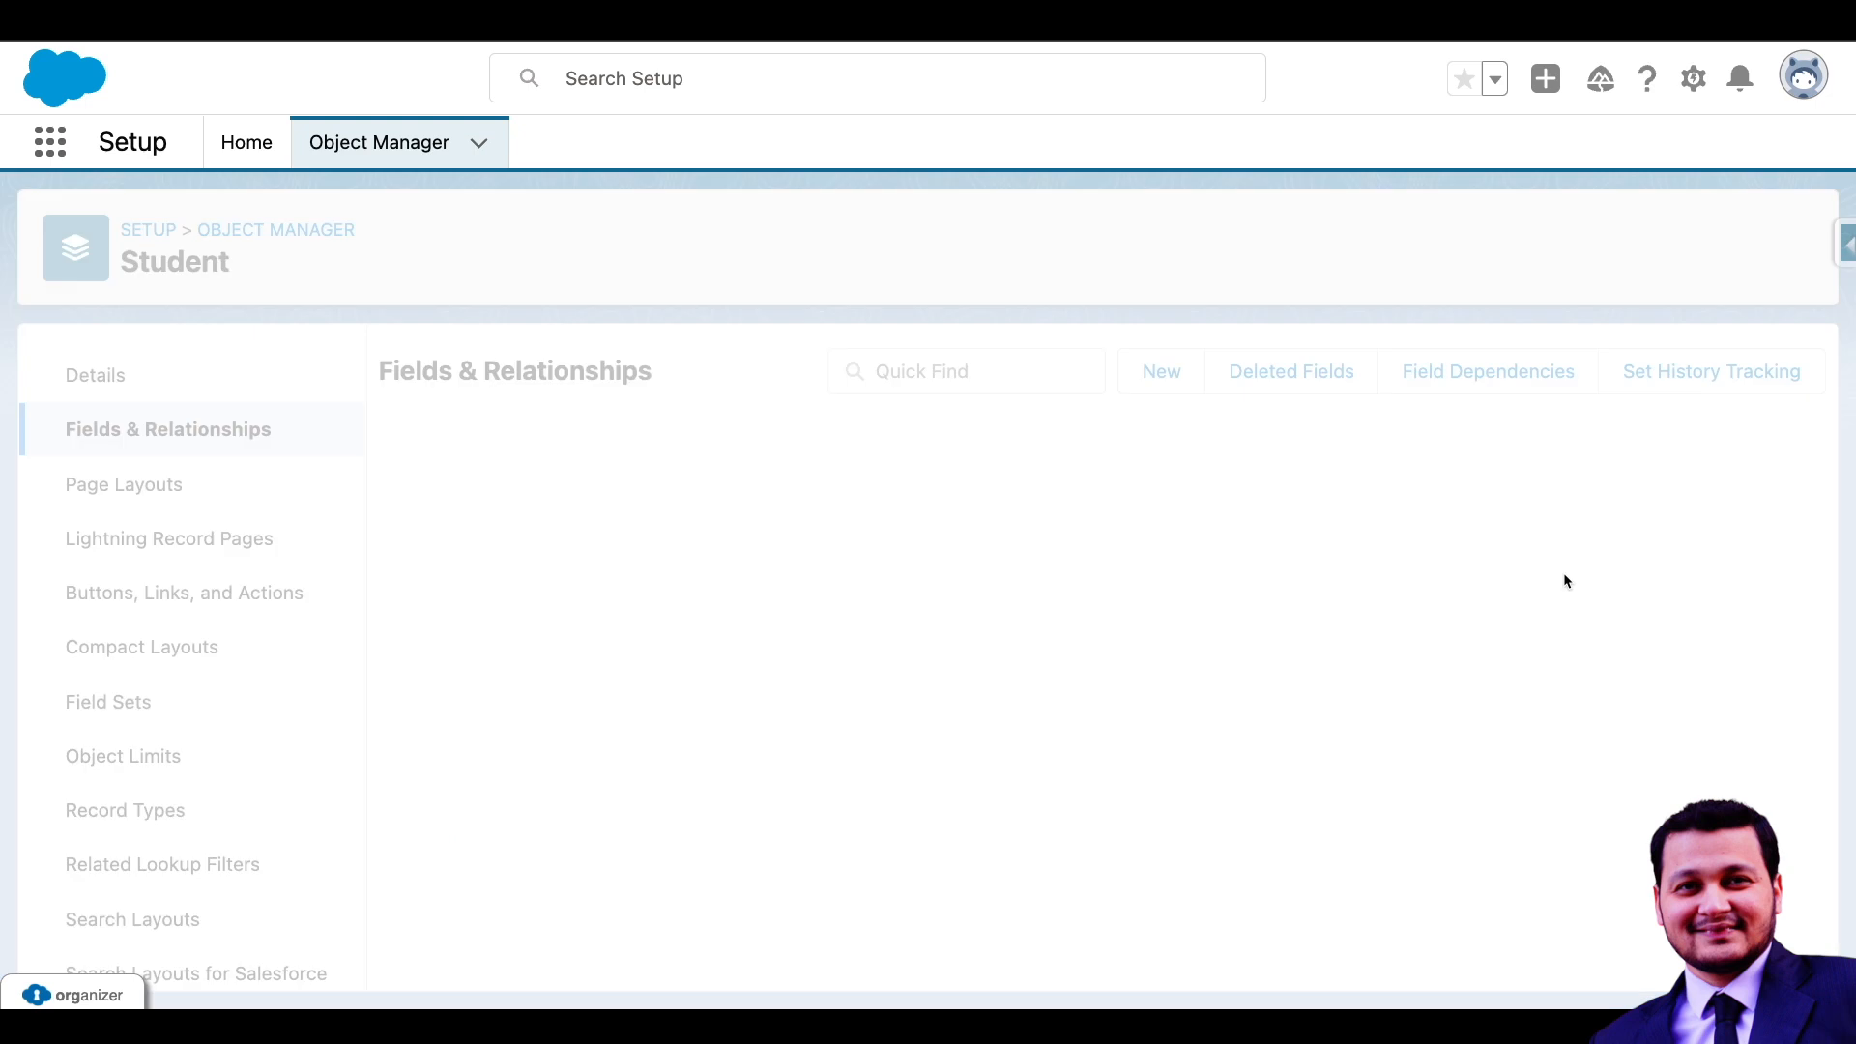
Start a new Text Area (Rich) custom field on the Student object and label it "Text Area Rich"
{"action": "left_click", "coordinate": [1163, 368]}
{"action": "scroll", "coordinate": [1059, 603], "scroll_direction": "down", "scroll_amount": 10}
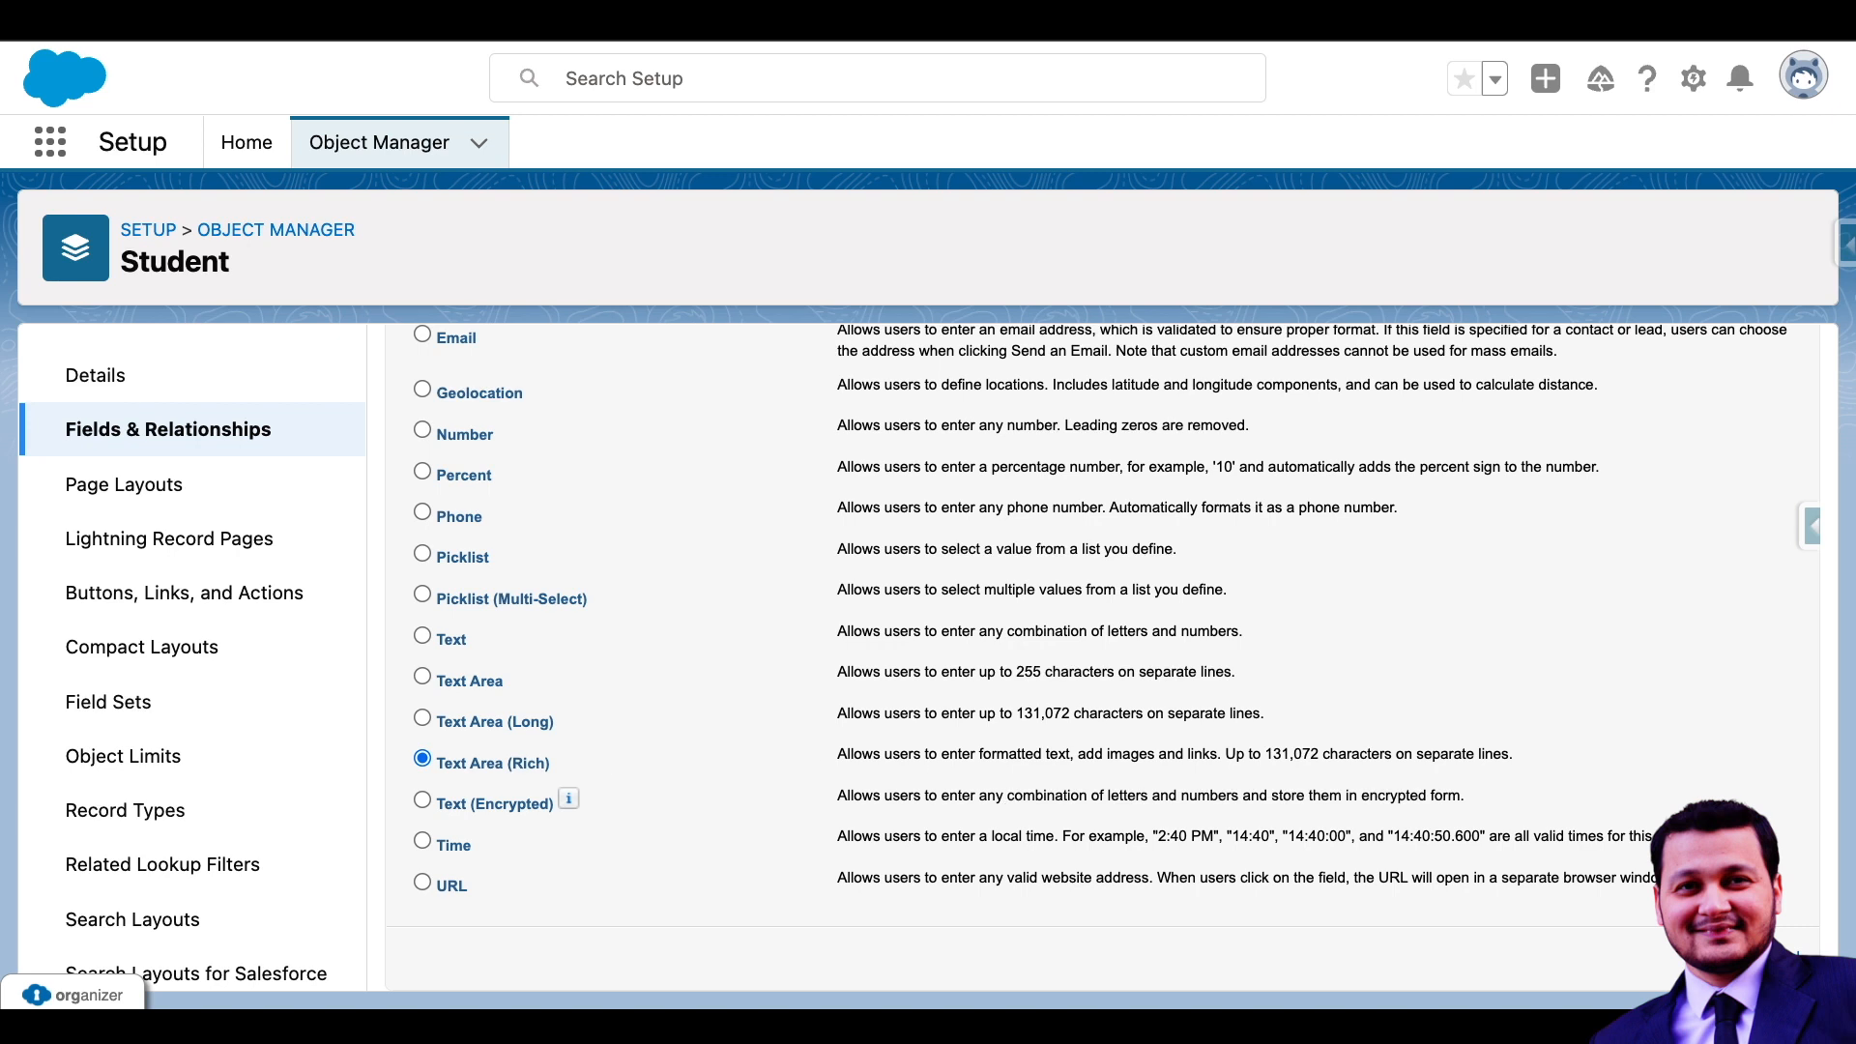
{"action": "left_click", "coordinate": [1716, 956]}
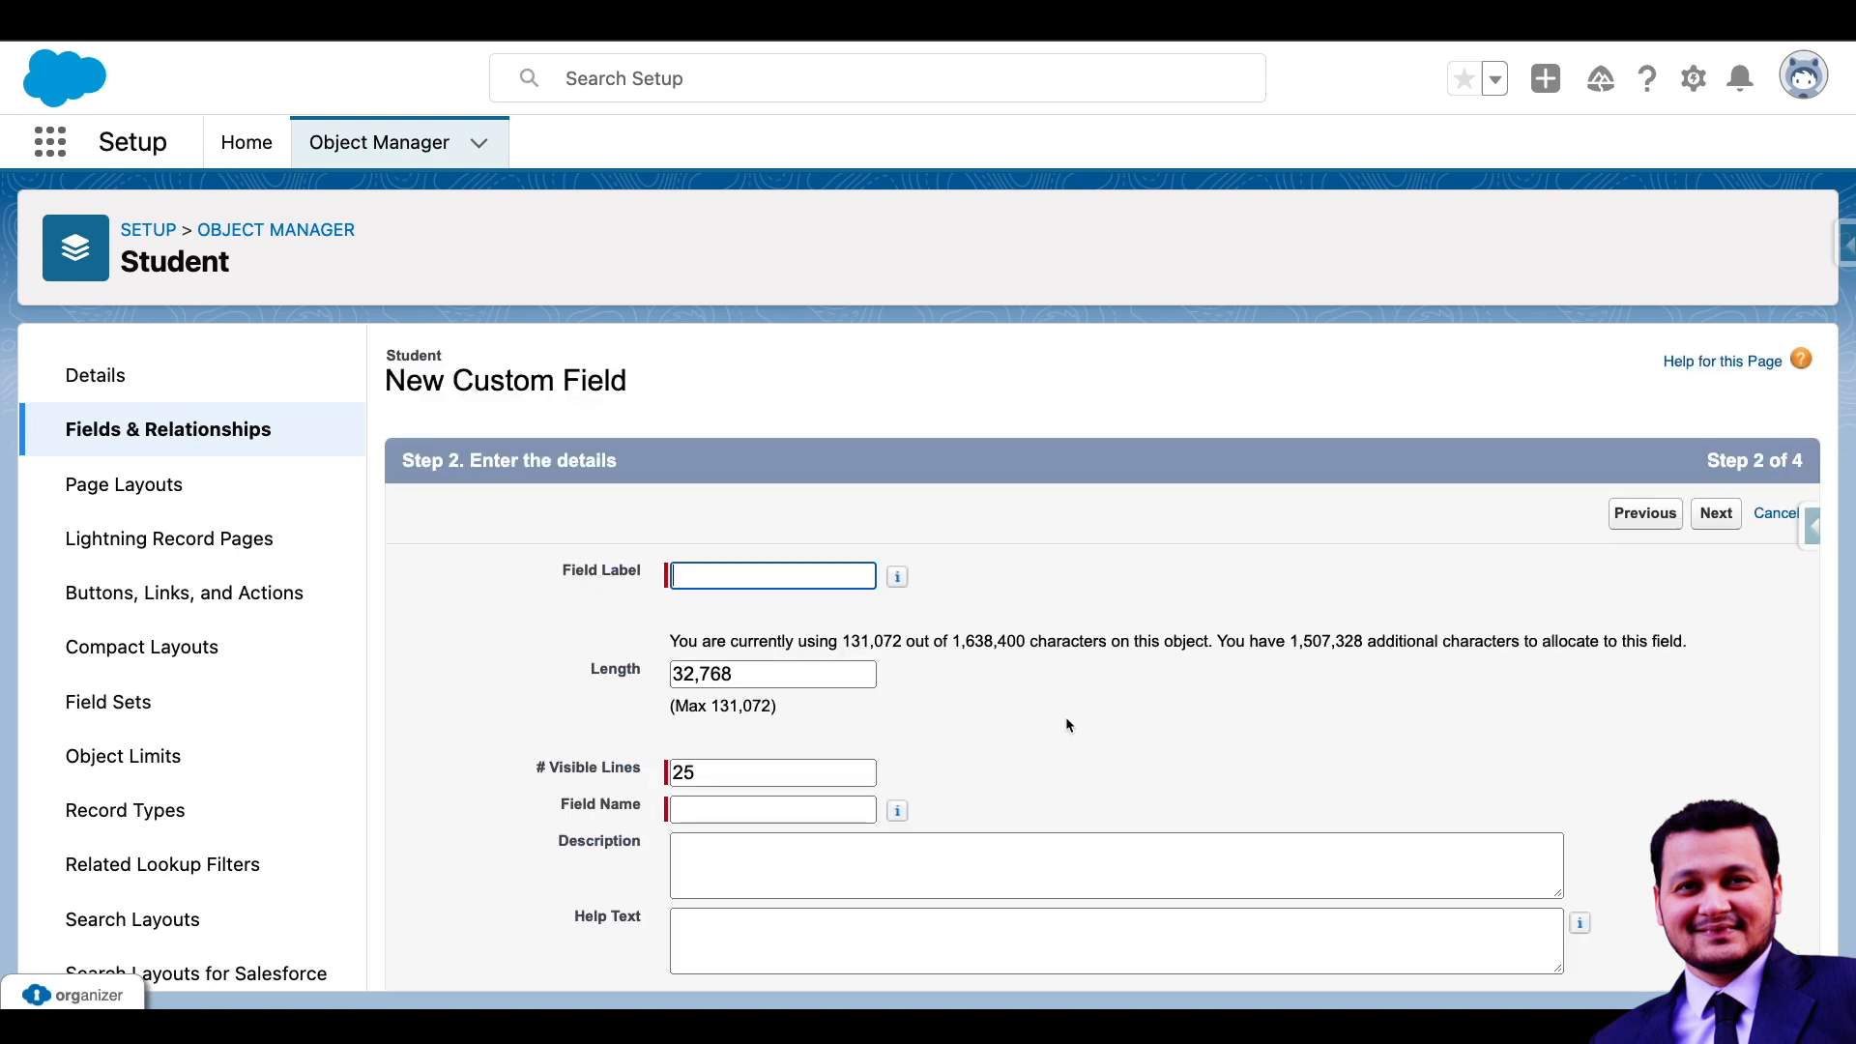
{"action": "type", "text": "Text Area"}
{"action": "left_click", "coordinate": [773, 613]}
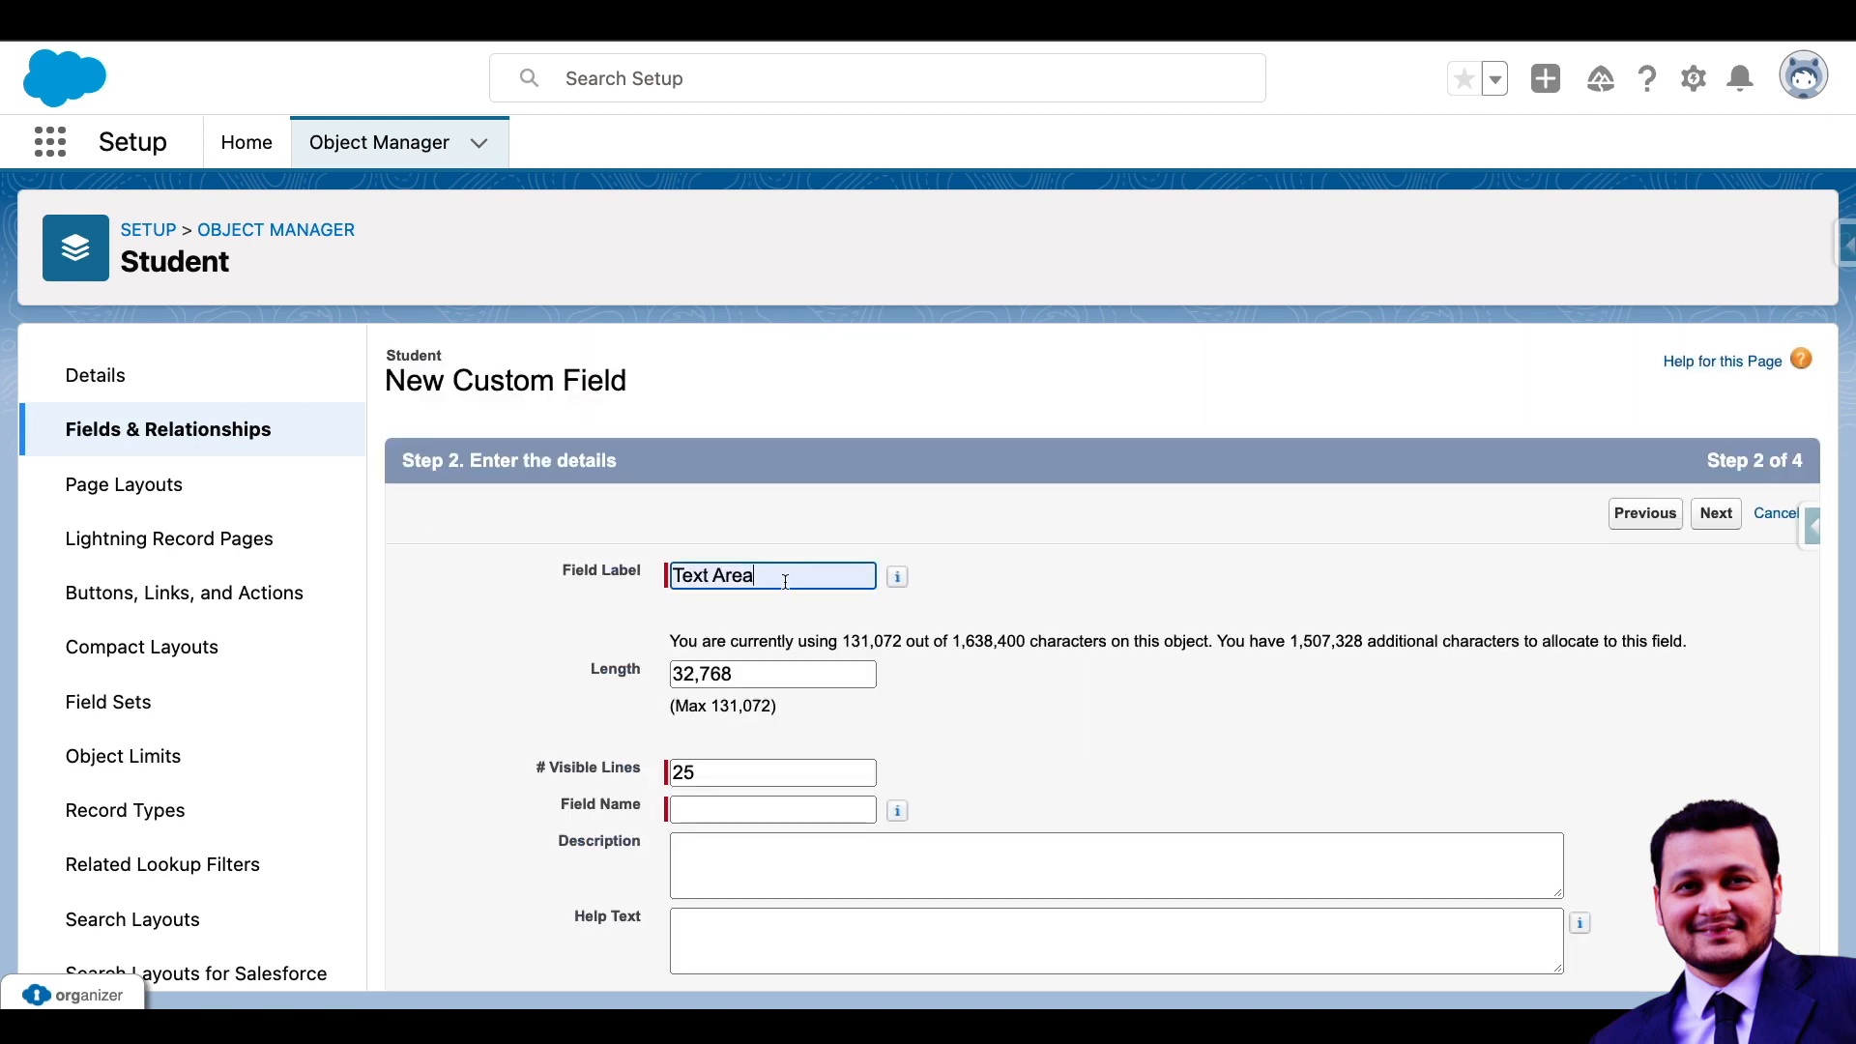
{"action": "type", "text": "Rich"}
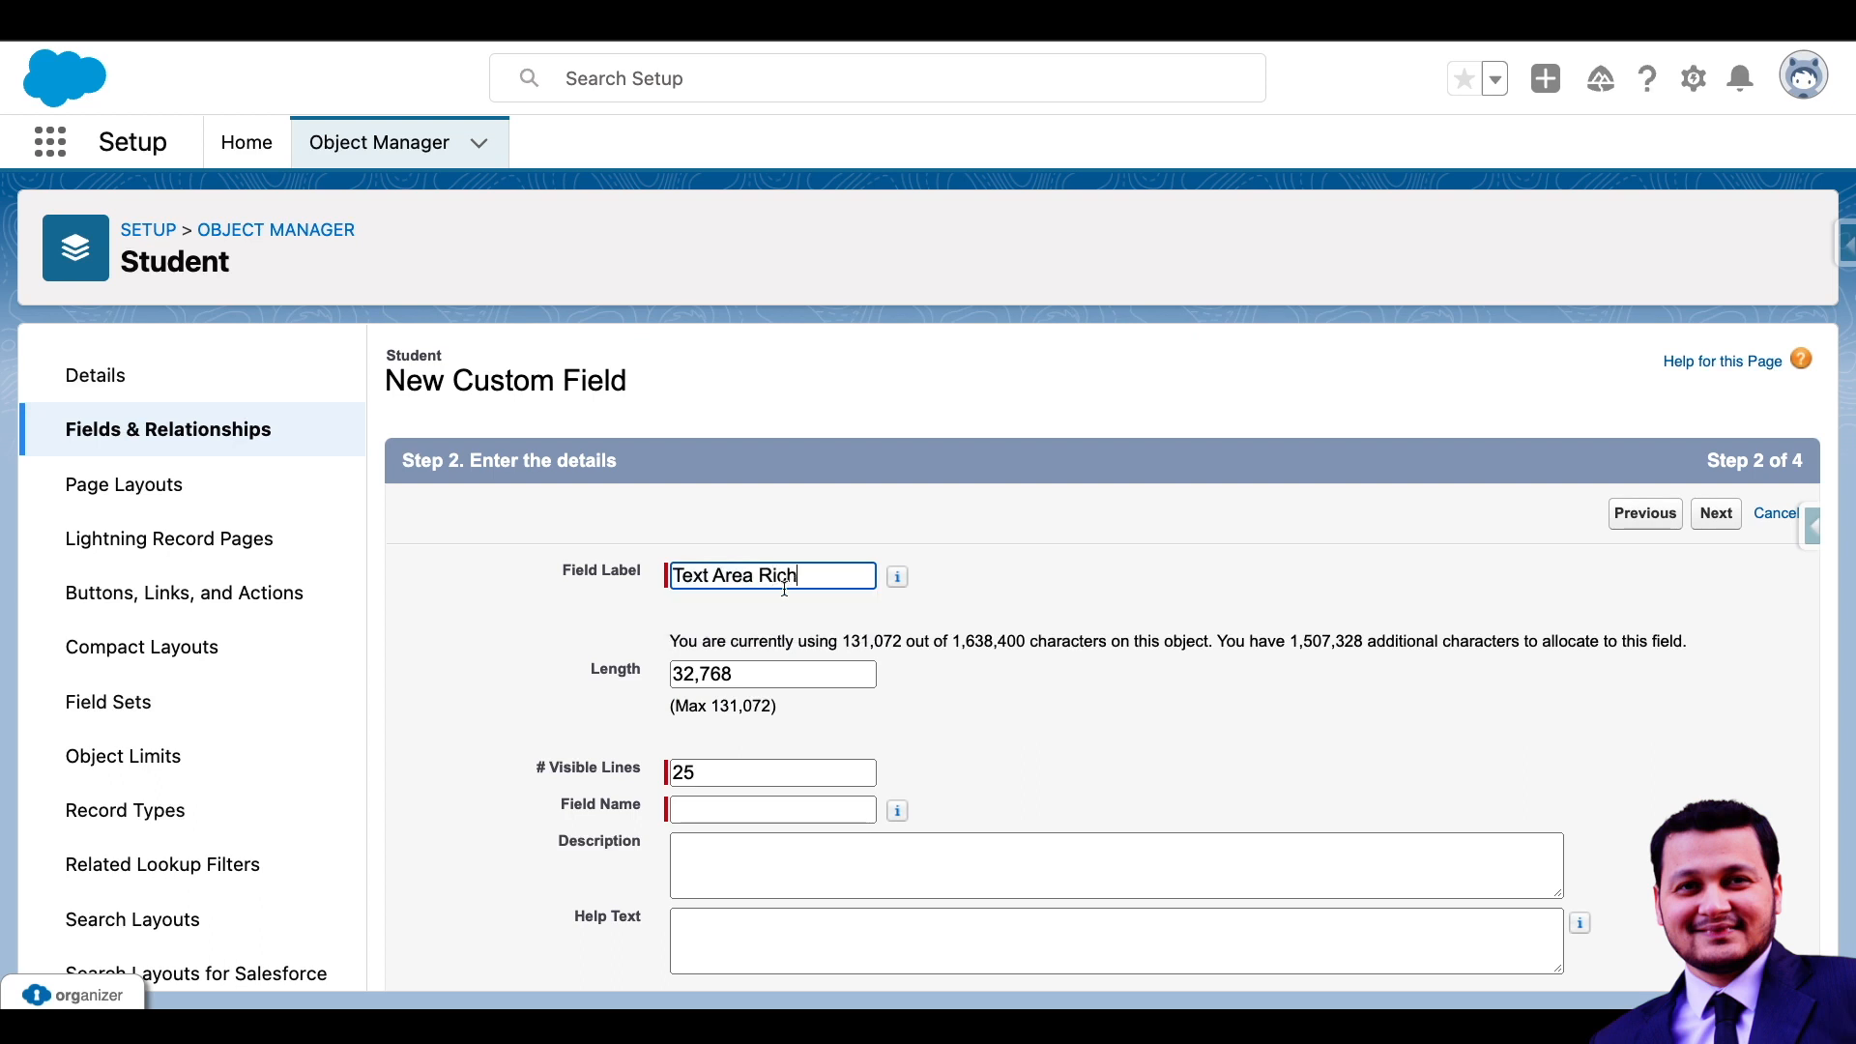
Set the Text Area Rich field's length to 131072 and save it with the default field-level security and page layout
{"action": "key", "text": "Tab"}
{"action": "key", "text": "BackSpace"}
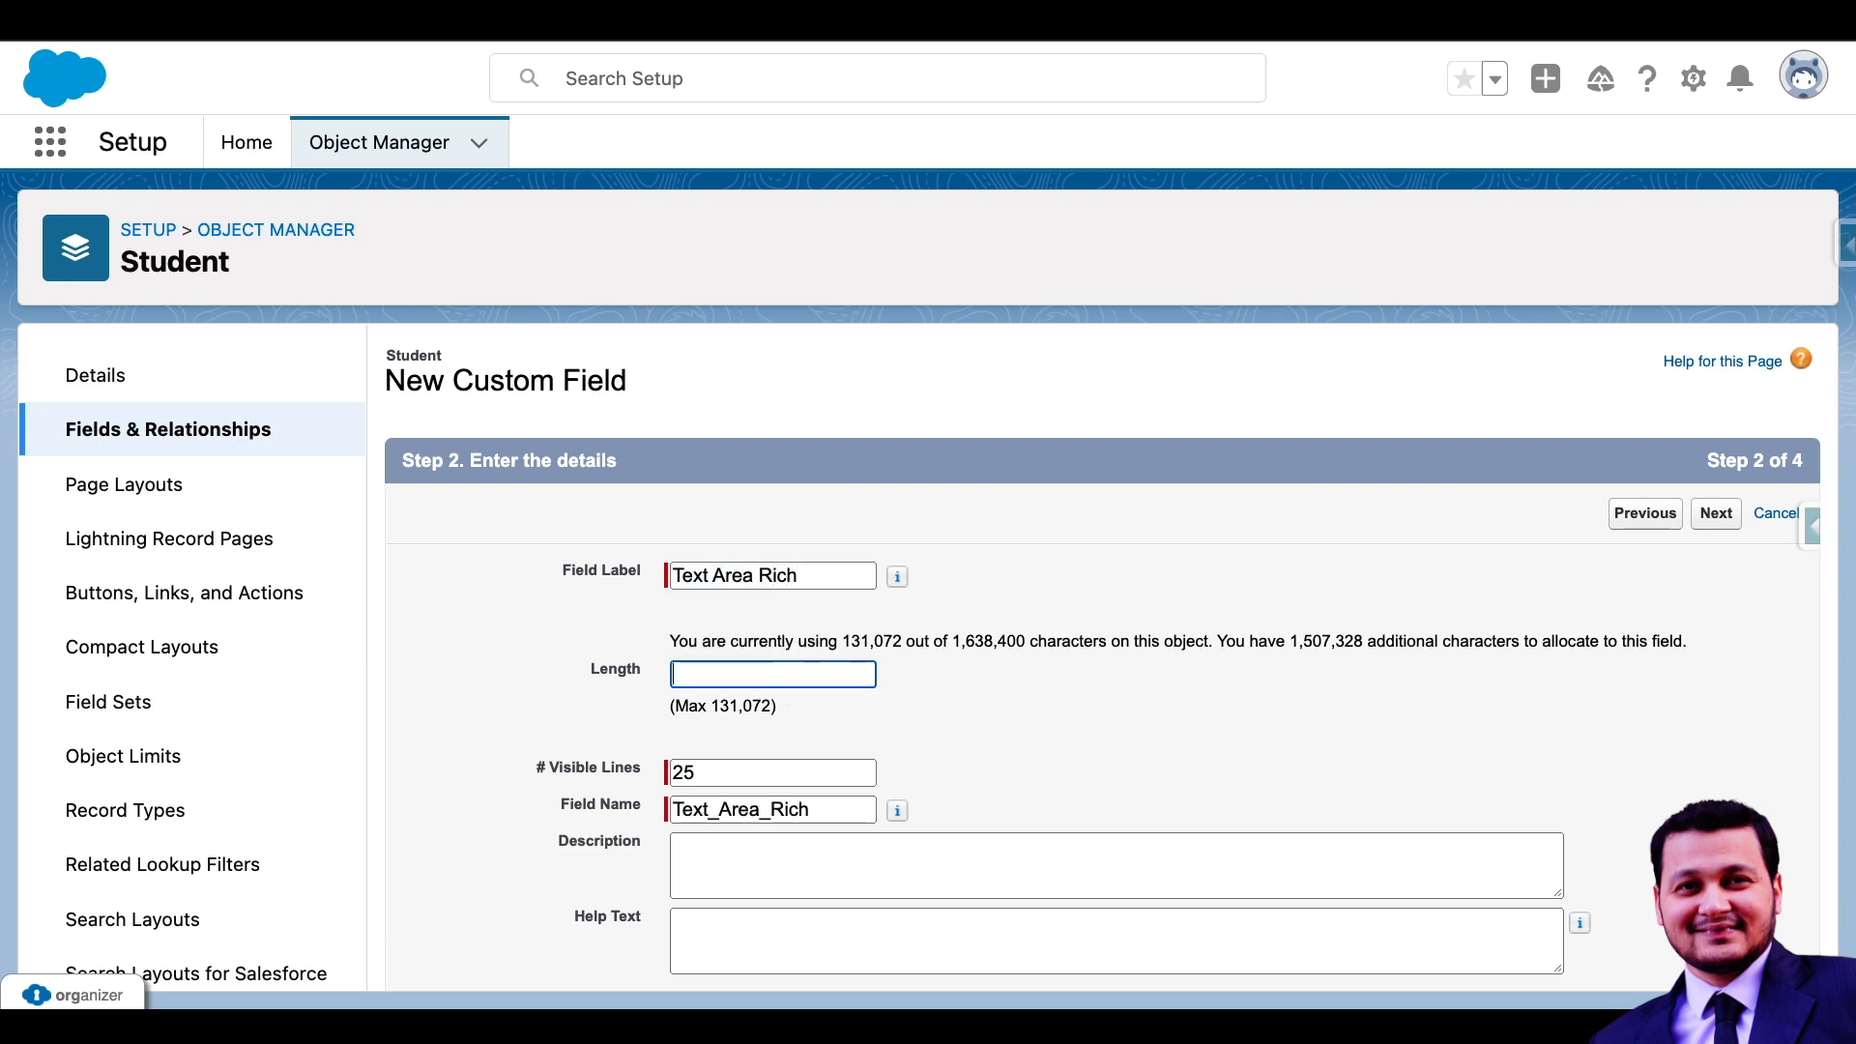
{"action": "type", "text": "131072"}
{"action": "left_click", "coordinate": [887, 716]}
{"action": "scroll", "coordinate": [887, 716], "scroll_direction": "down", "scroll_amount": 2}
{"action": "left_click", "coordinate": [1706, 373]}
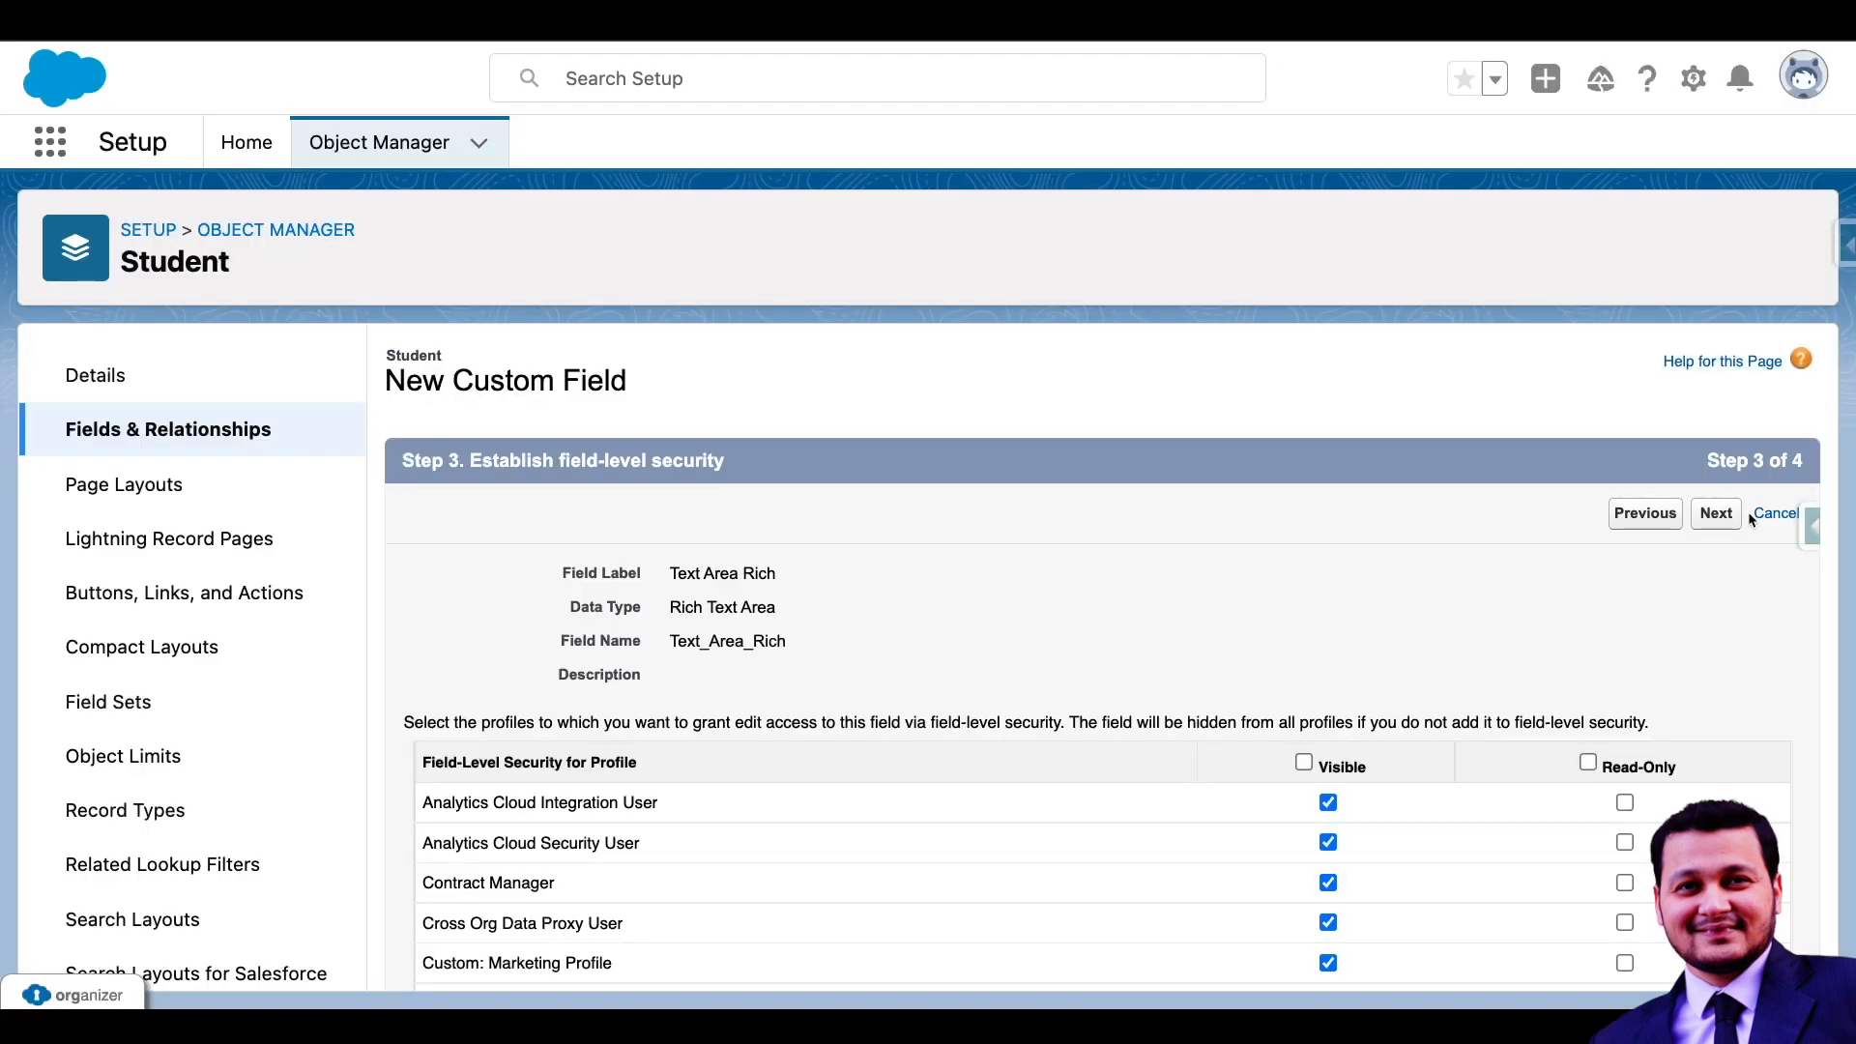
{"action": "left_click", "coordinate": [1727, 528]}
{"action": "left_click", "coordinate": [1727, 528]}
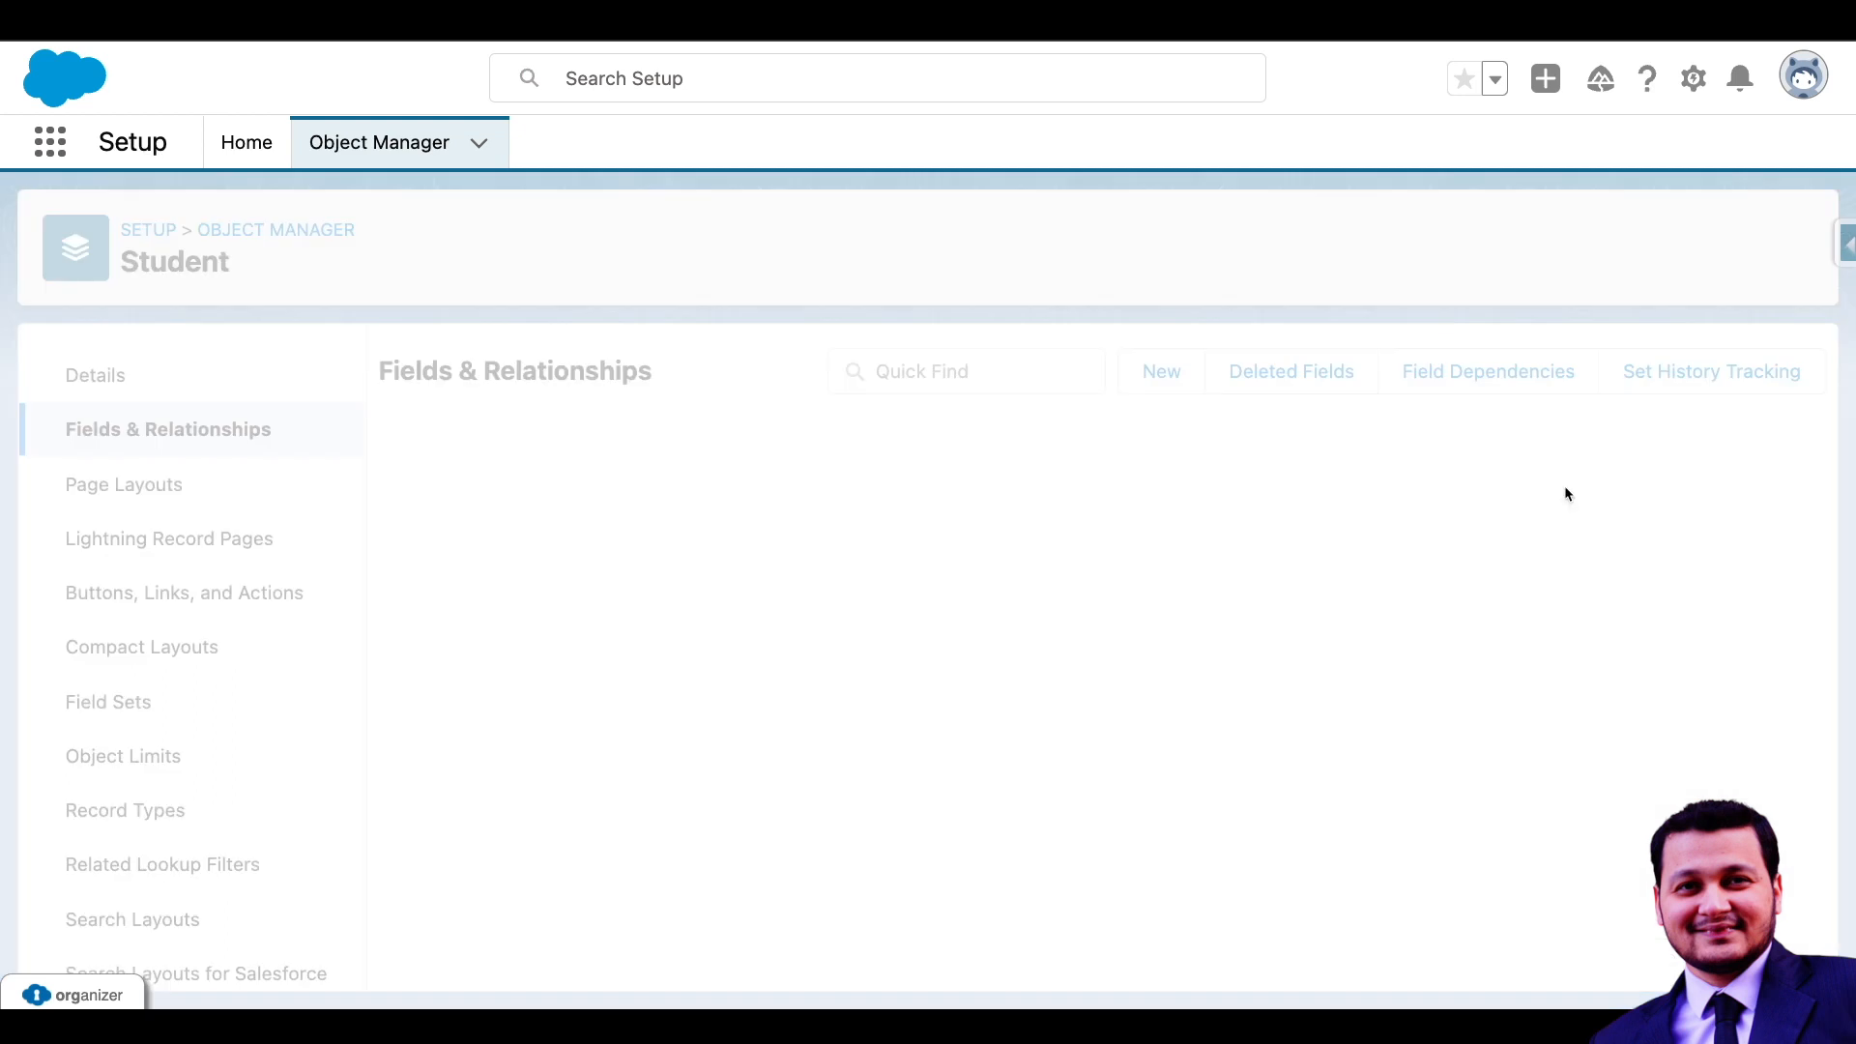
{"action": "scroll", "coordinate": [803, 547], "scroll_direction": "down", "scroll_amount": 1}
{"action": "scroll", "coordinate": [802, 547], "scroll_direction": "down", "scroll_amount": 10}
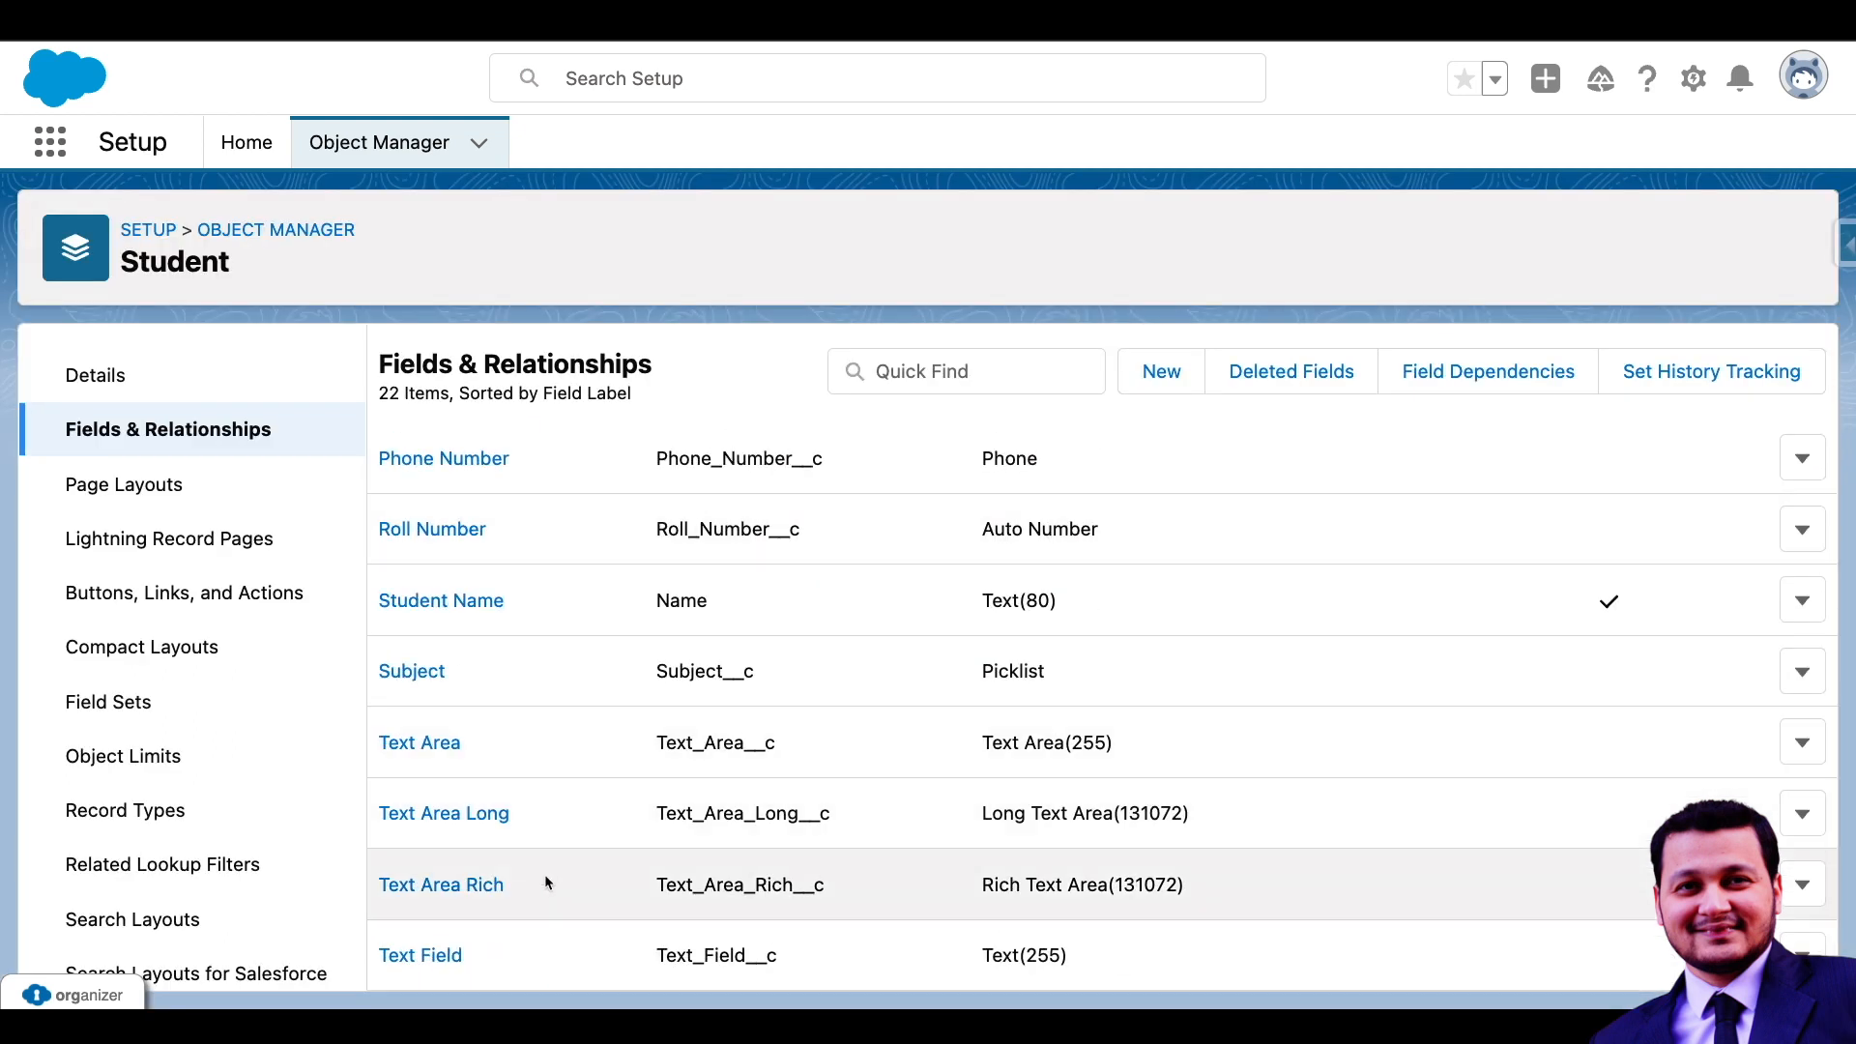
Start a new Text (Encrypted) custom field on the Student object labelled "Text Encrypted" with length 175
{"action": "left_click", "coordinate": [1163, 389]}
{"action": "scroll", "coordinate": [748, 673], "scroll_direction": "down", "scroll_amount": 10}
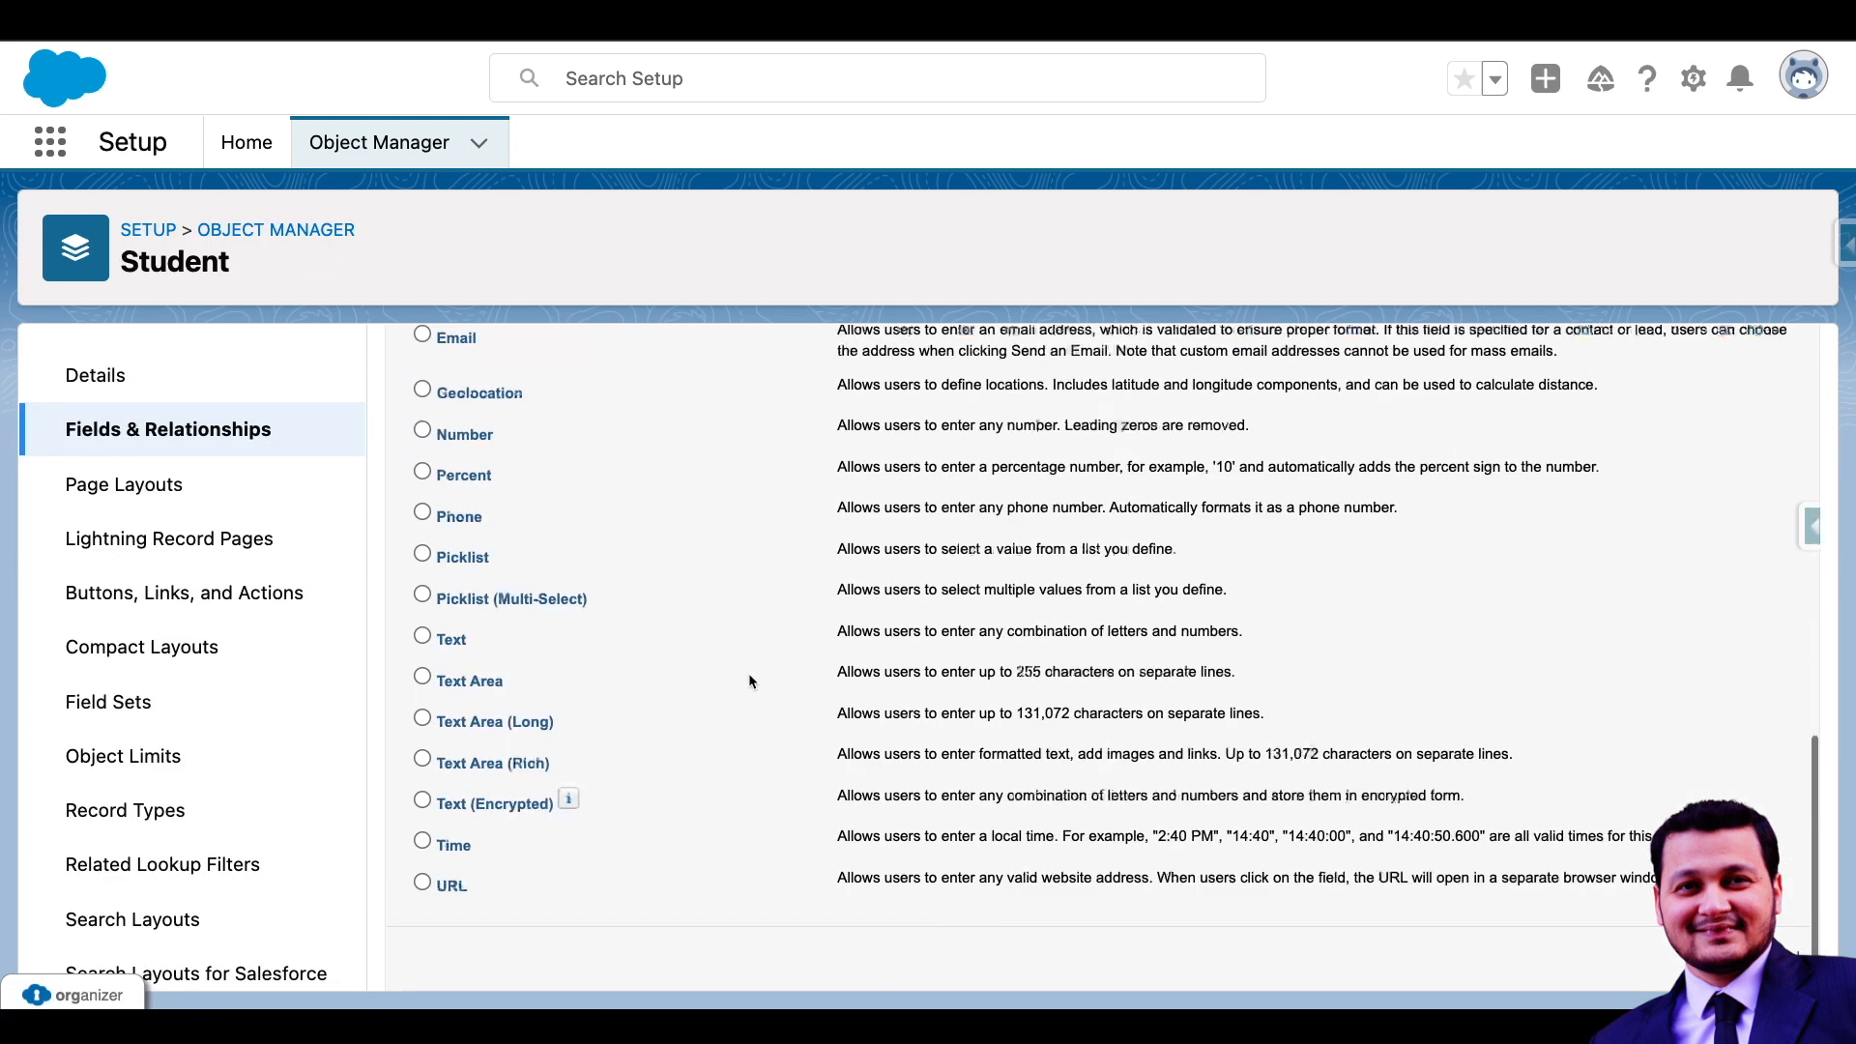
{"action": "left_click", "coordinate": [522, 804]}
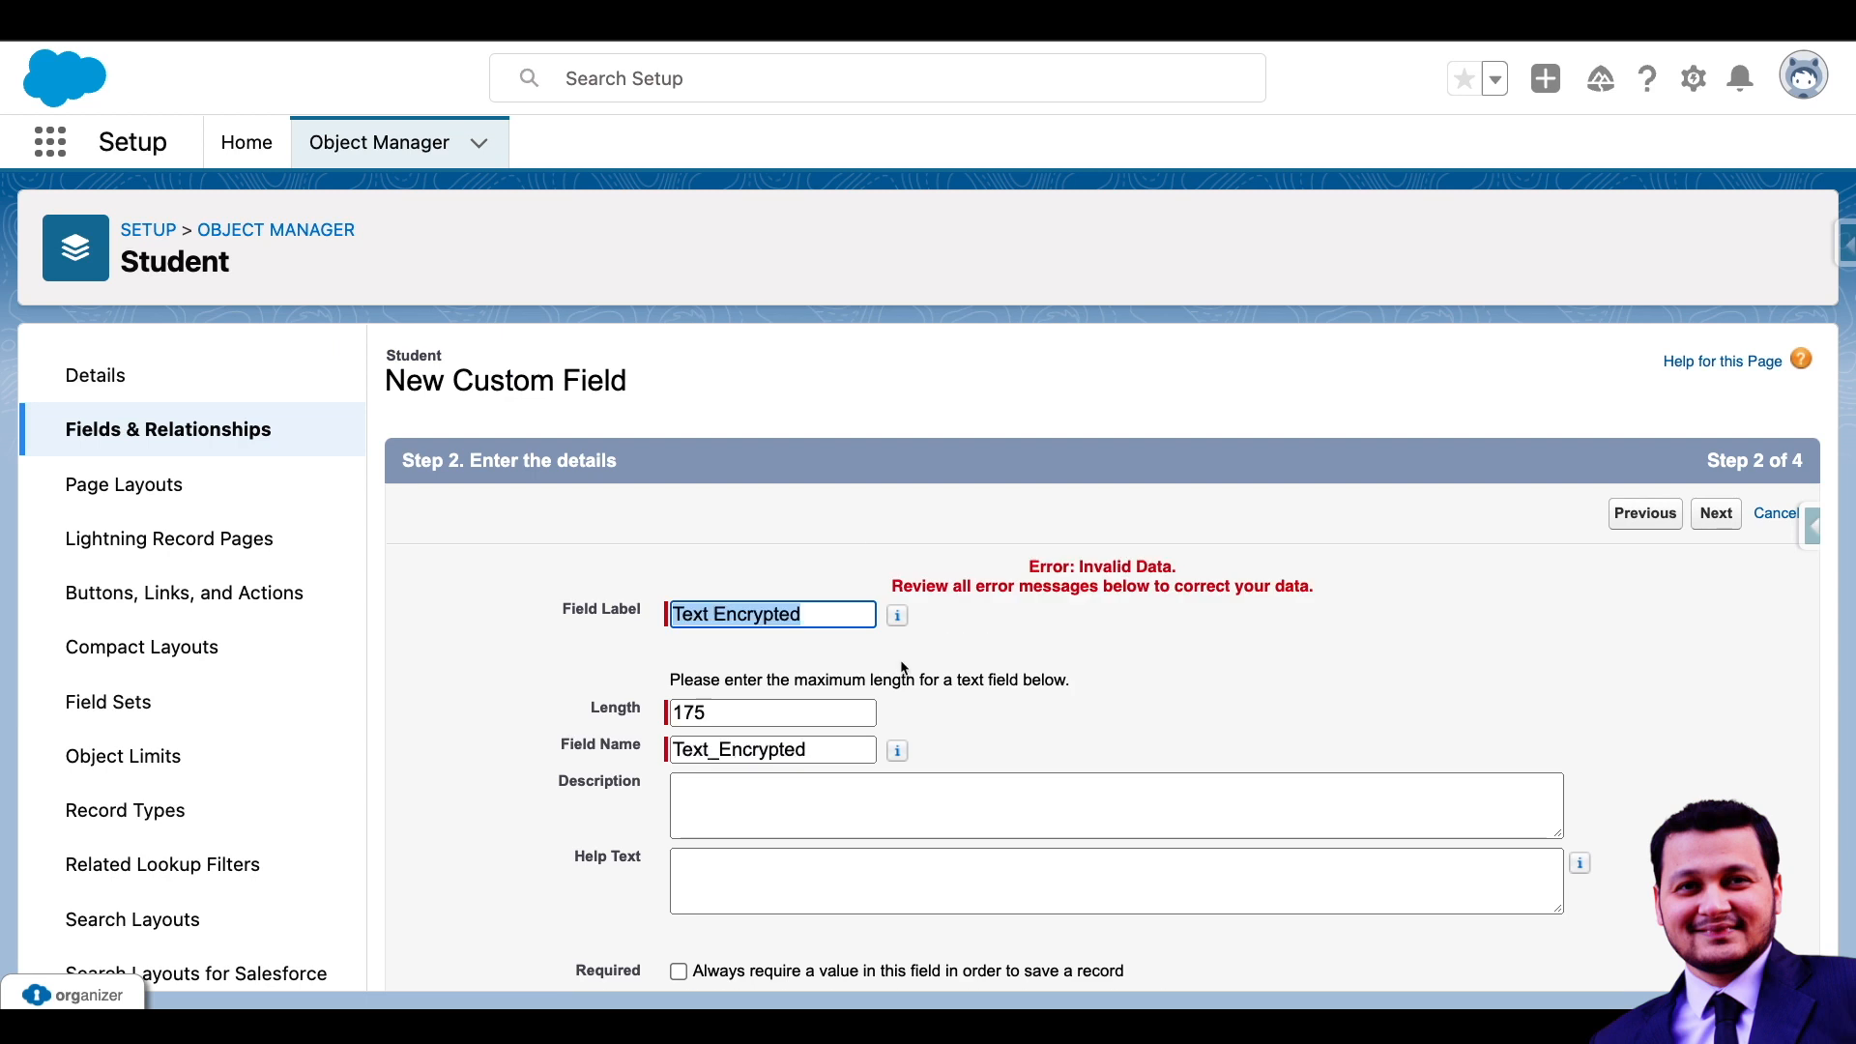
{"action": "left_click", "coordinate": [801, 612]}
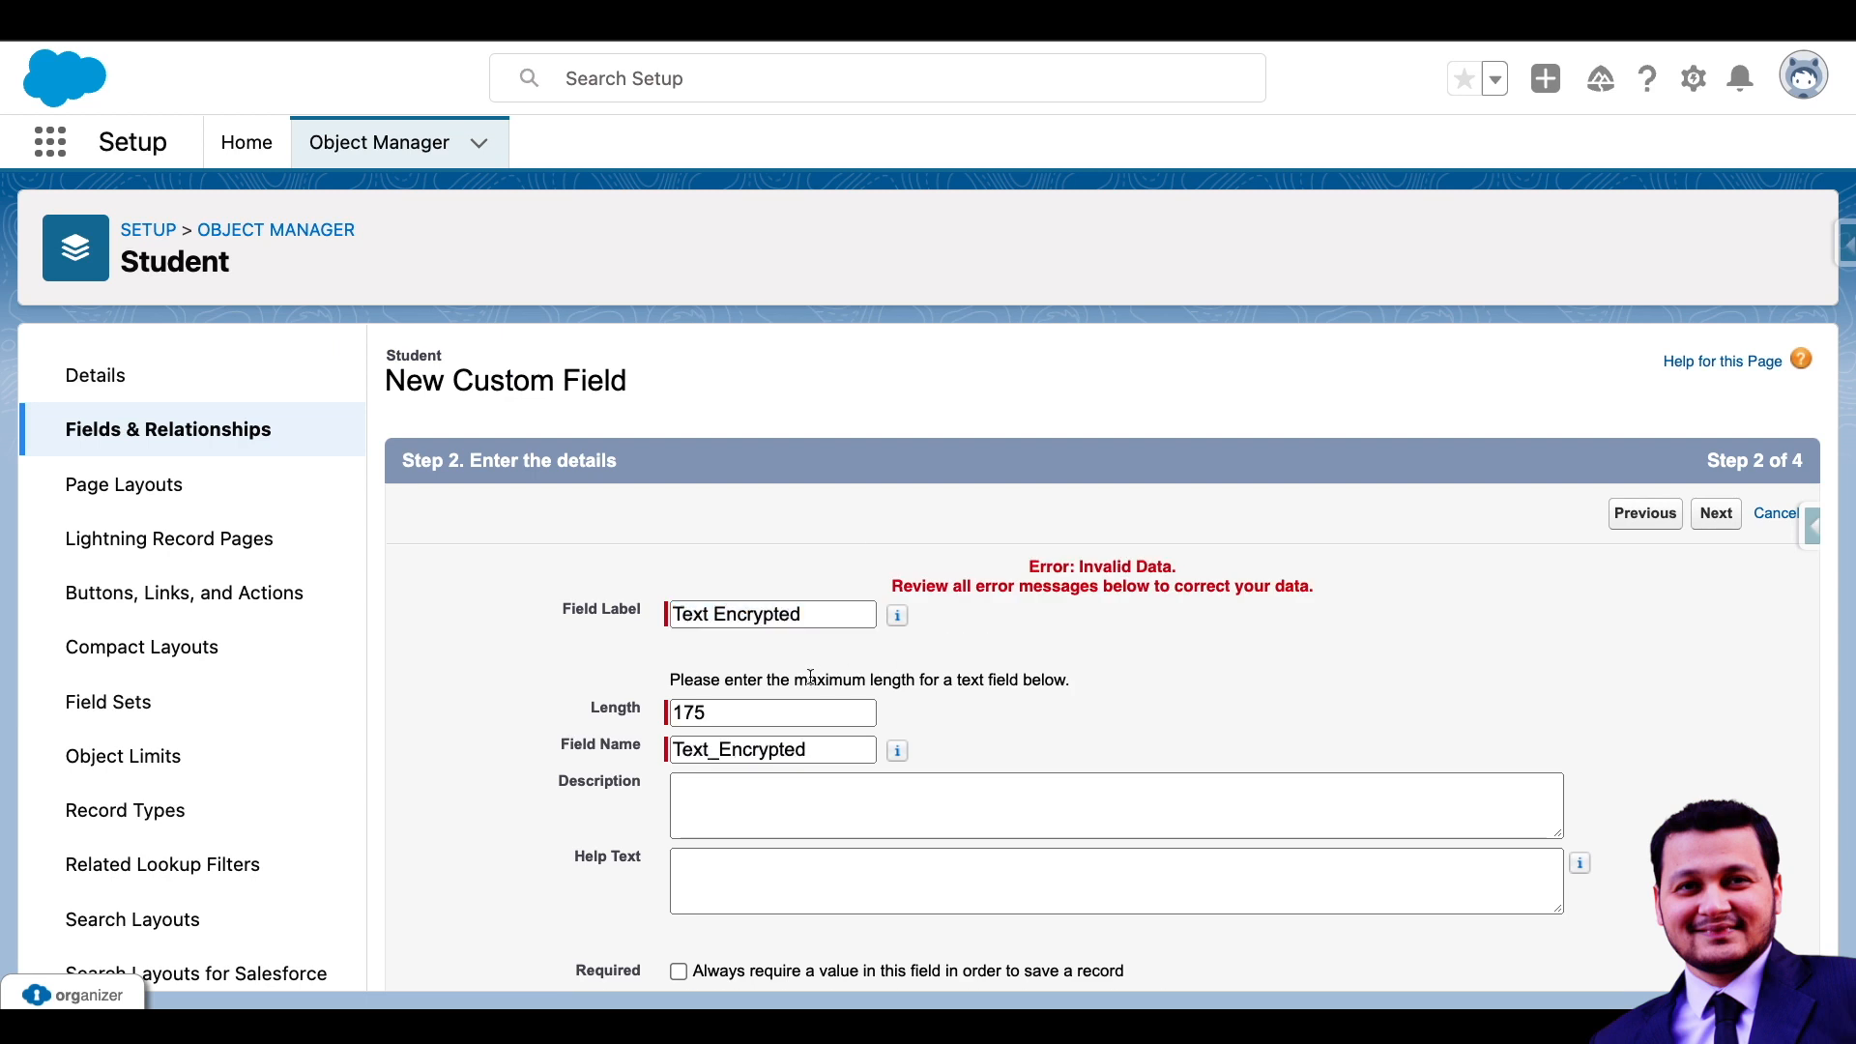
{"action": "left_click", "coordinate": [731, 714]}
{"action": "scroll", "coordinate": [732, 715], "scroll_direction": "down", "scroll_amount": 3}
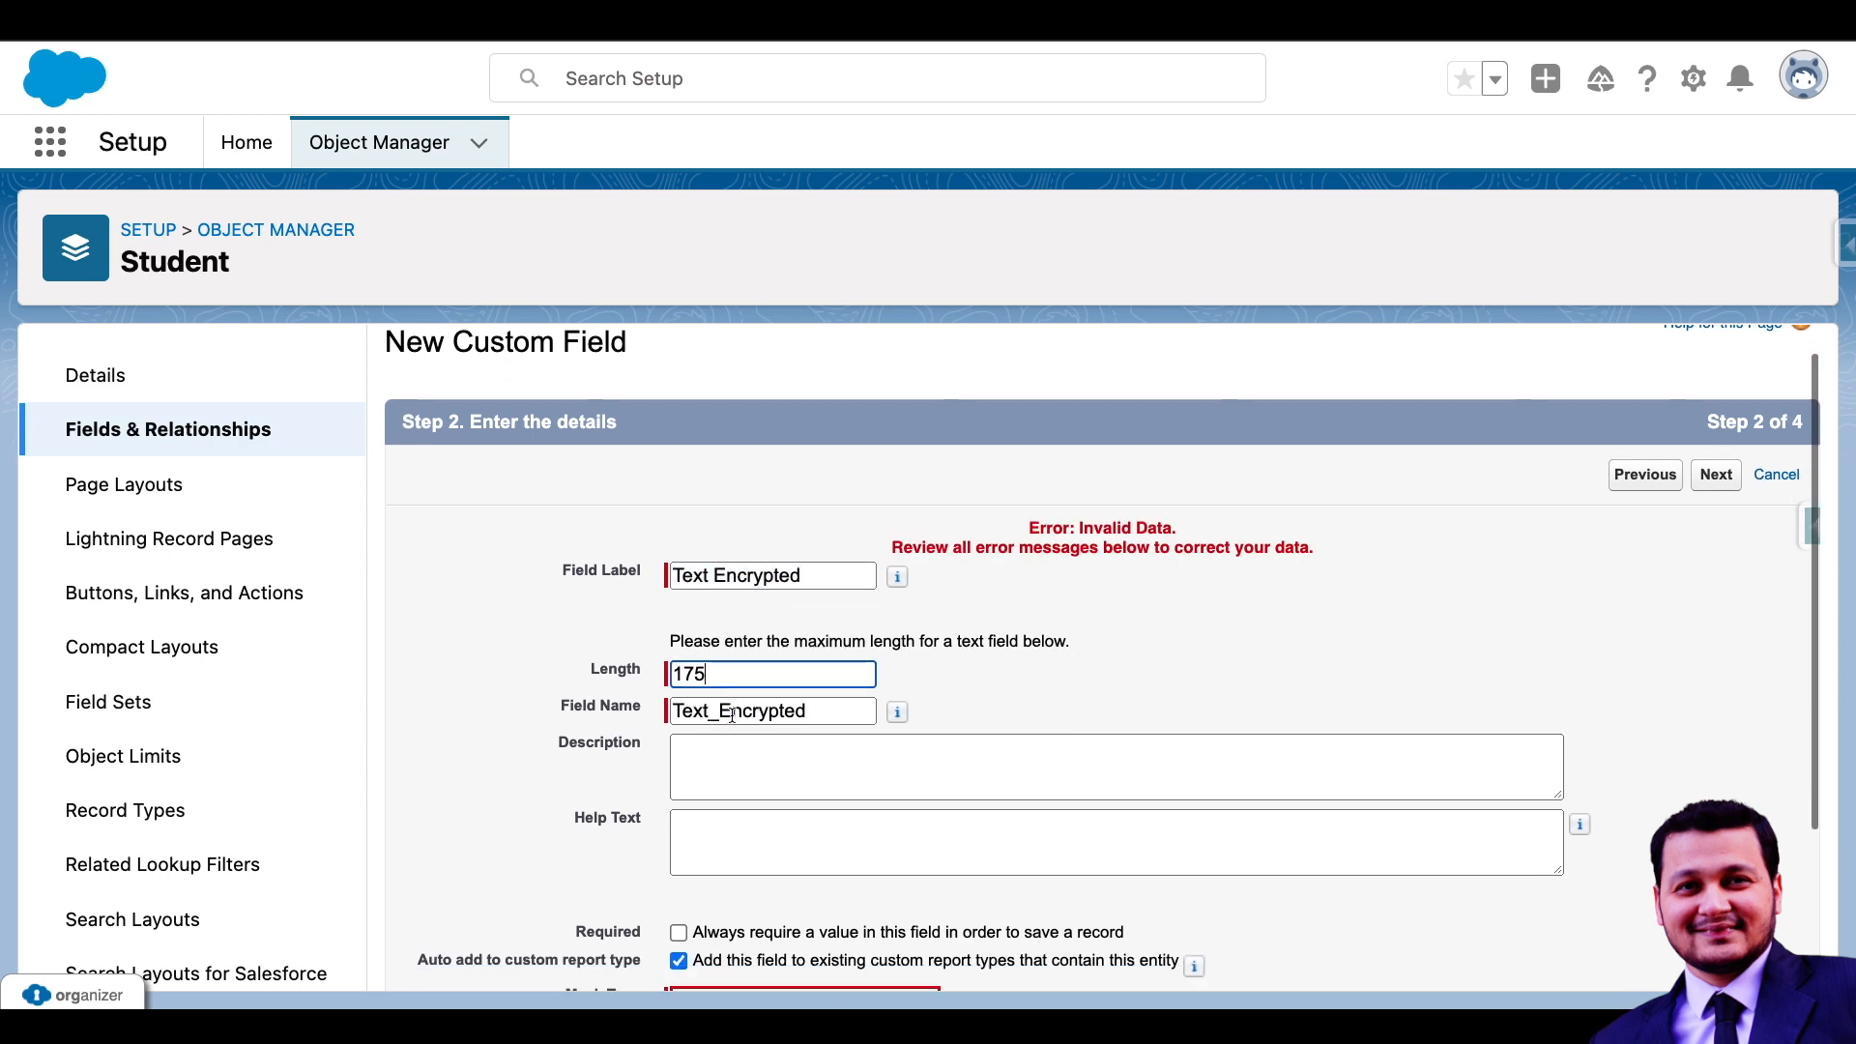
{"action": "scroll", "coordinate": [732, 714], "scroll_direction": "down", "scroll_amount": 2}
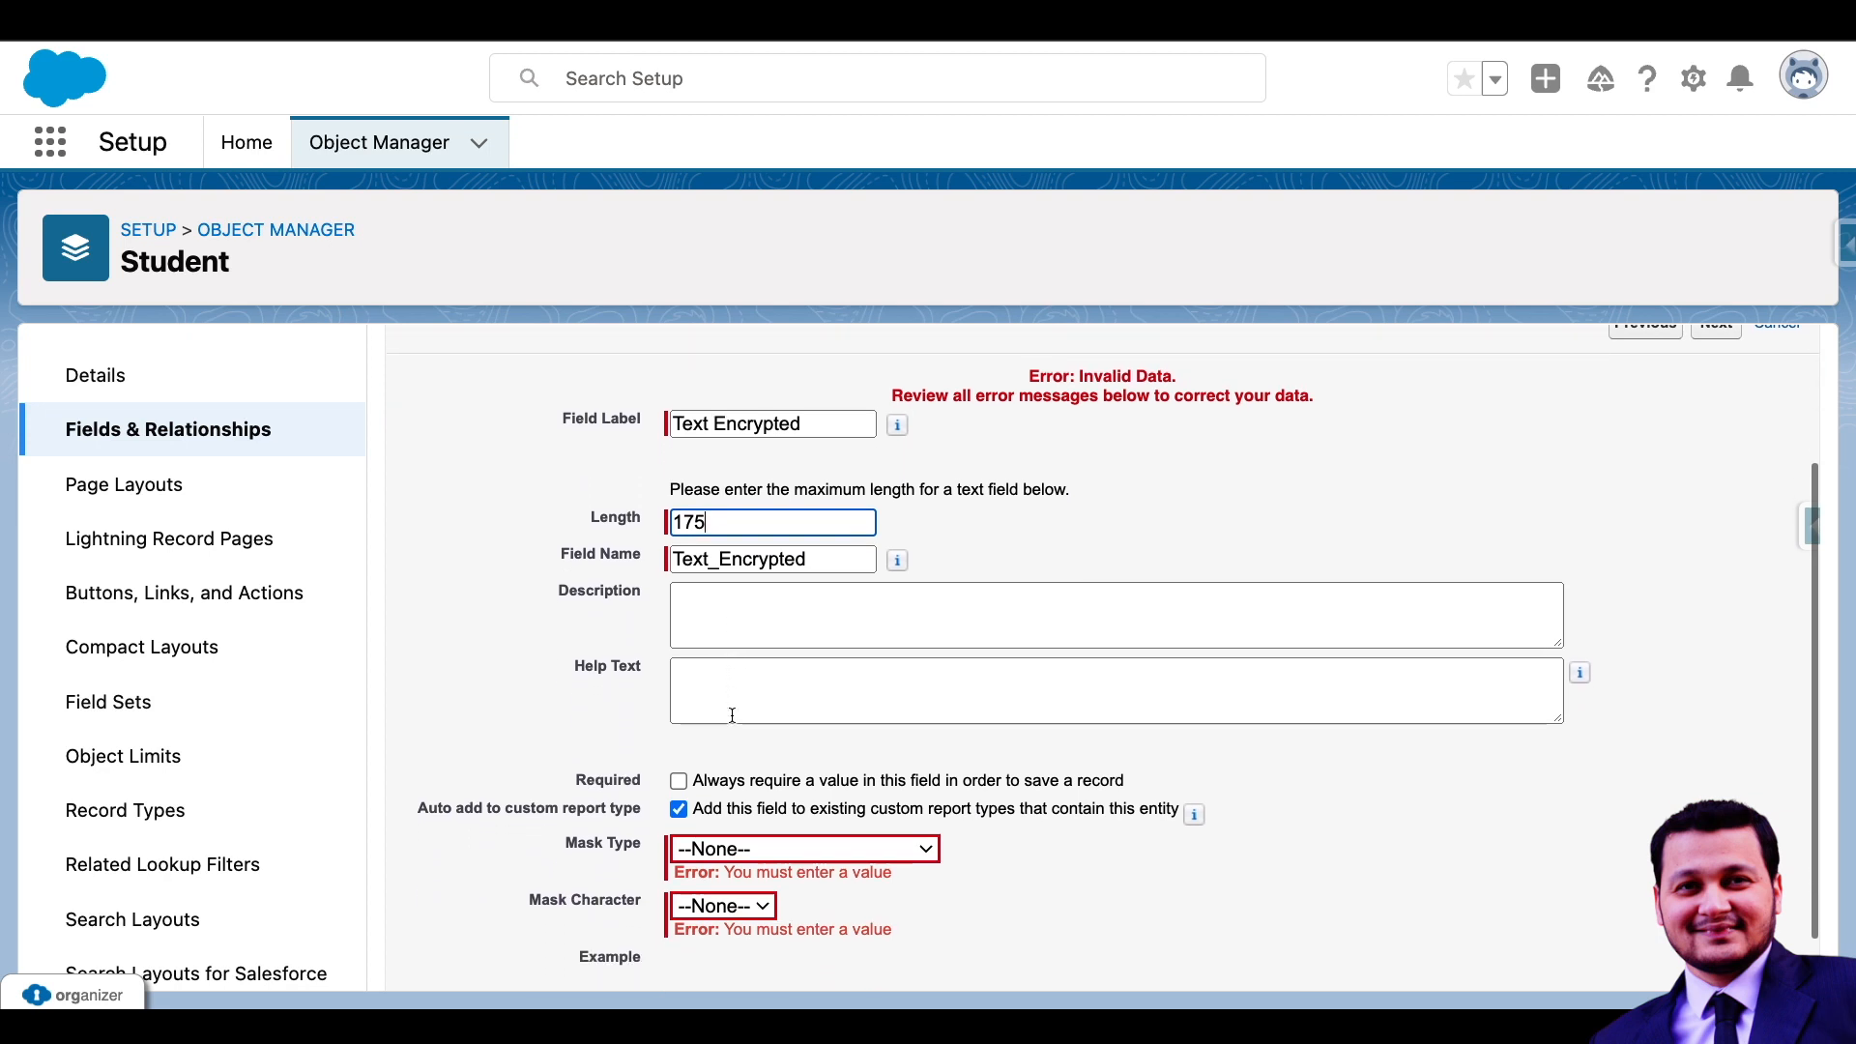
Mask all characters of the Text Encrypted field with *, and continue through default field-level security to the page layout step
{"action": "left_click", "coordinate": [720, 783]}
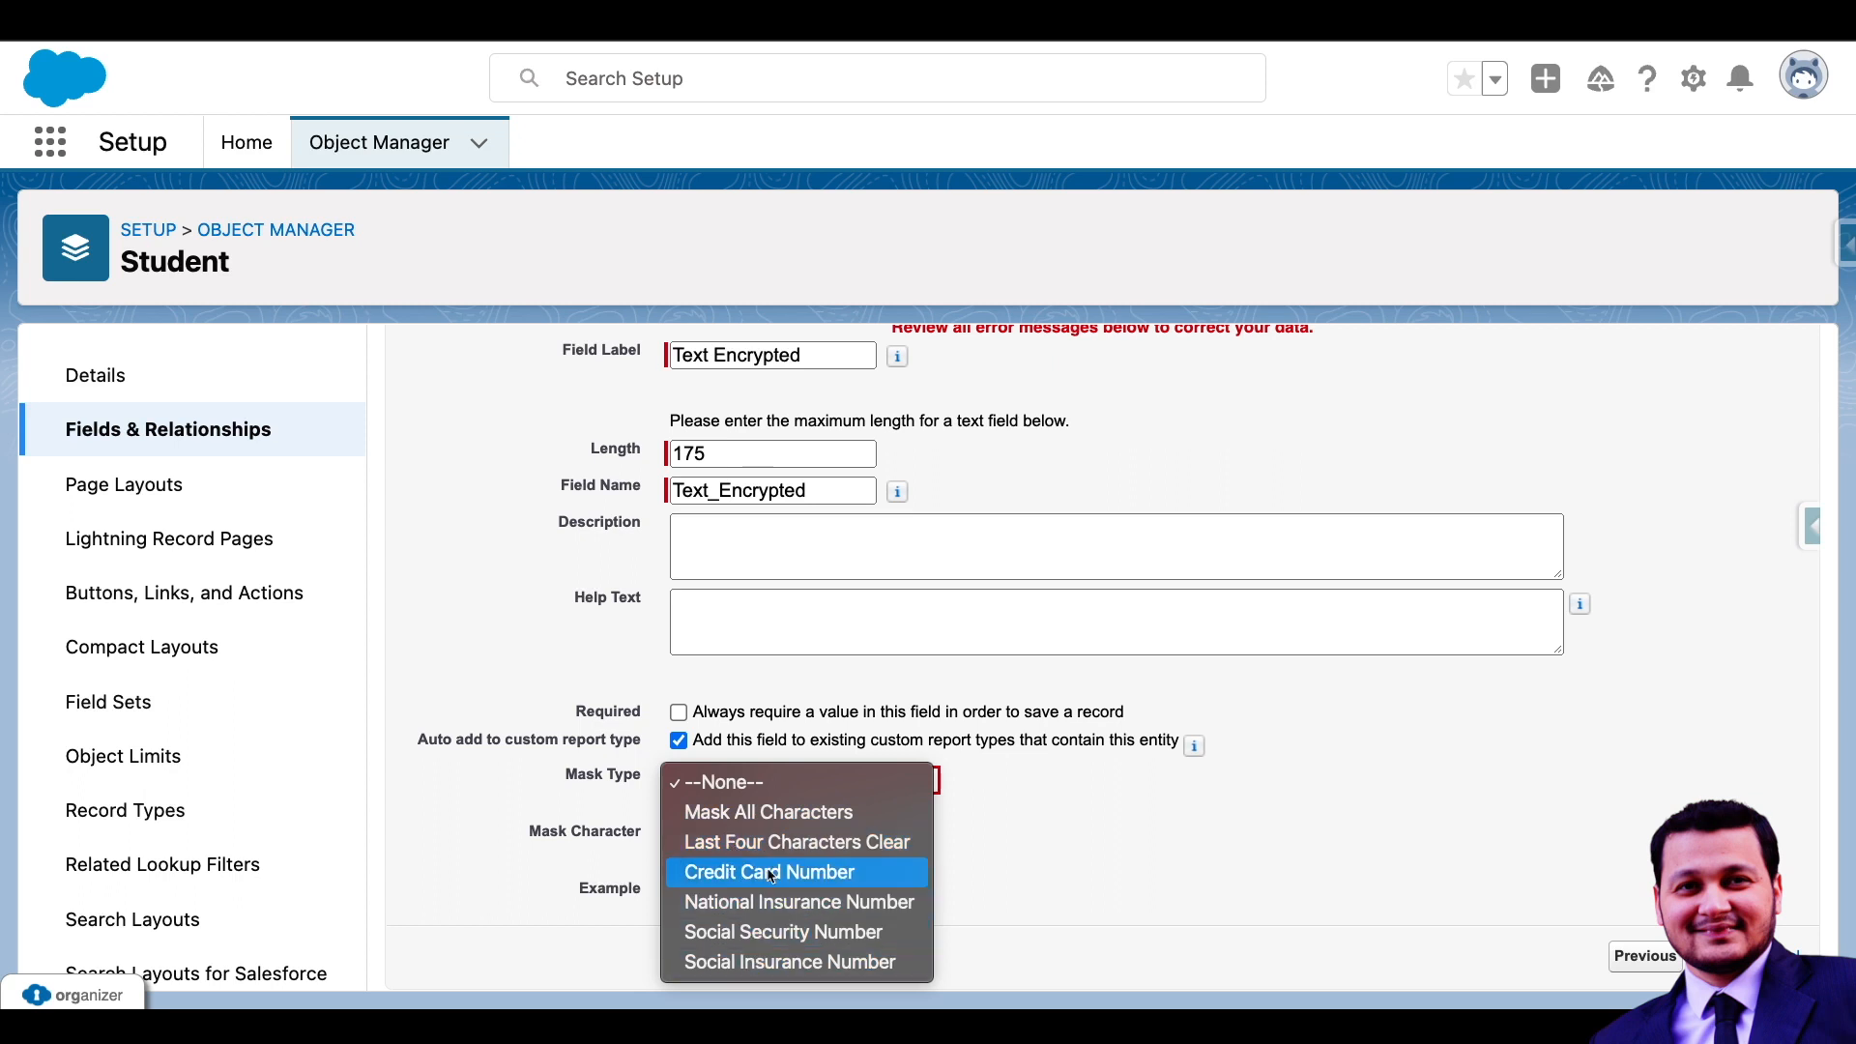
{"action": "left_click", "coordinate": [782, 821]}
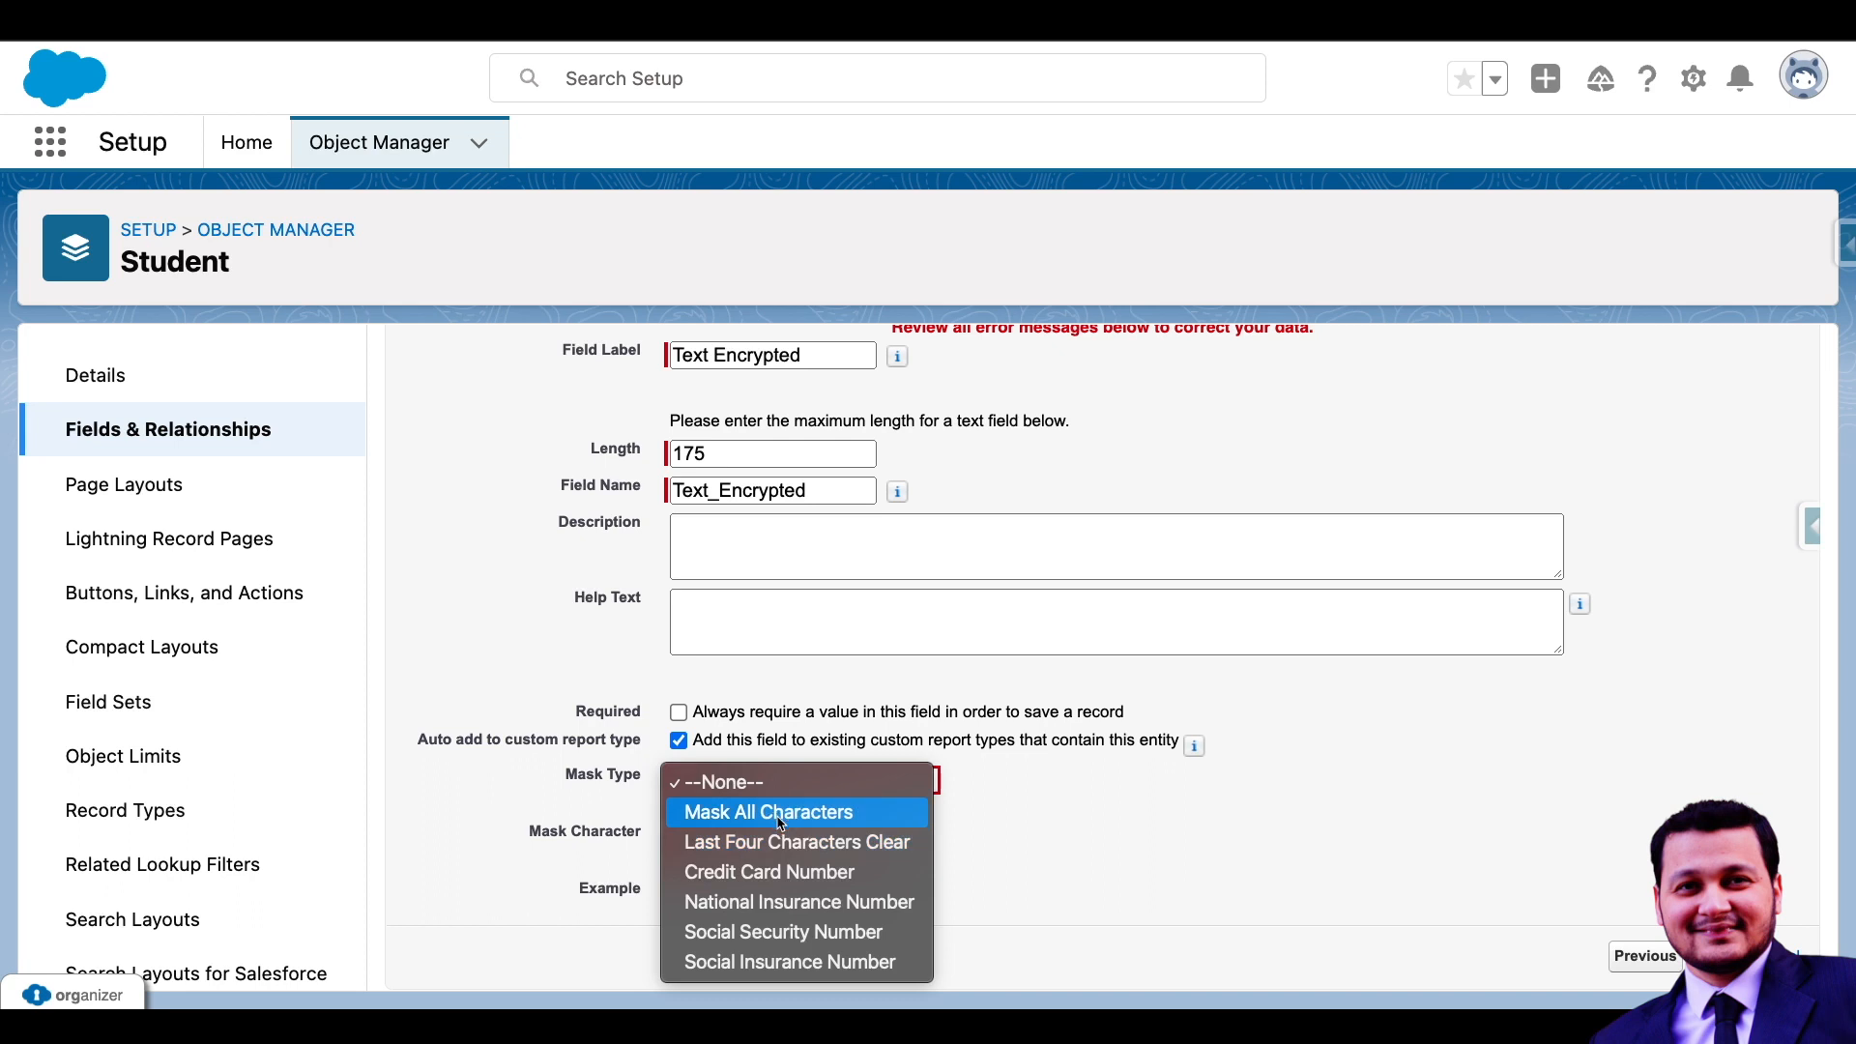
{"action": "left_click", "coordinate": [738, 841]}
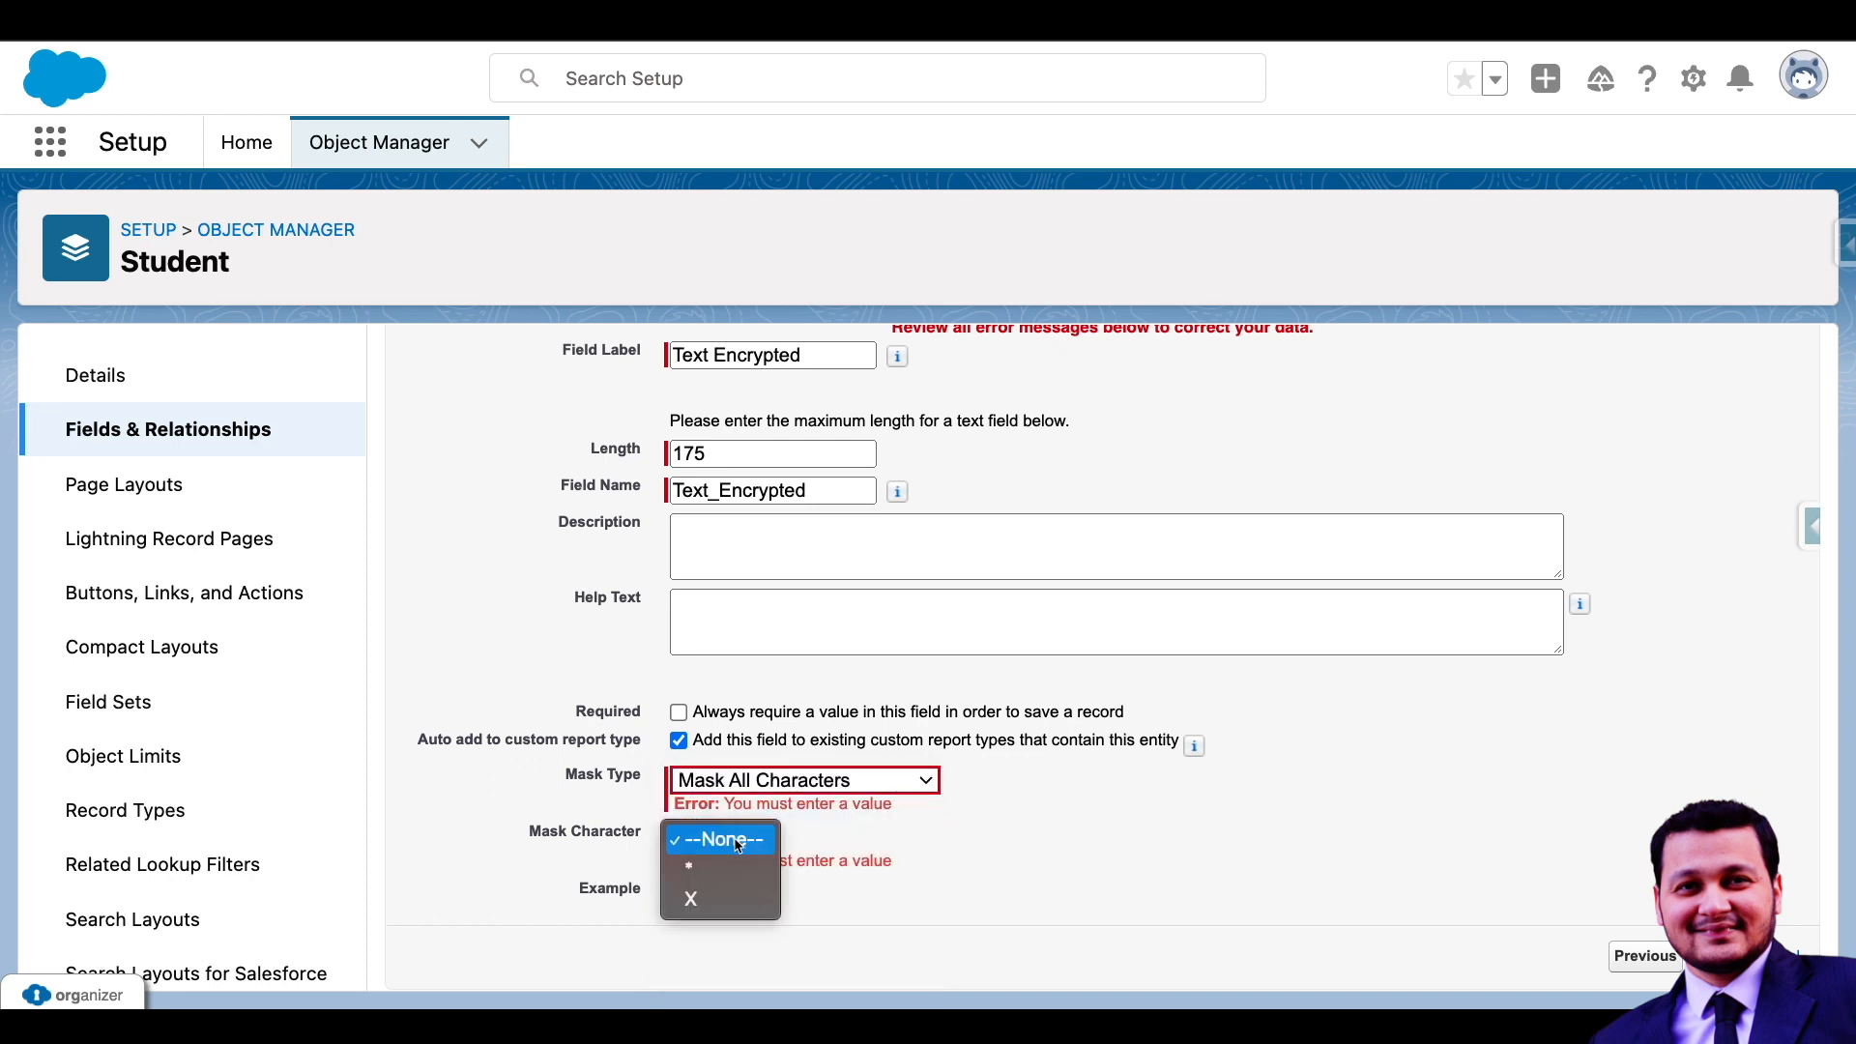
{"action": "left_click", "coordinate": [704, 881]}
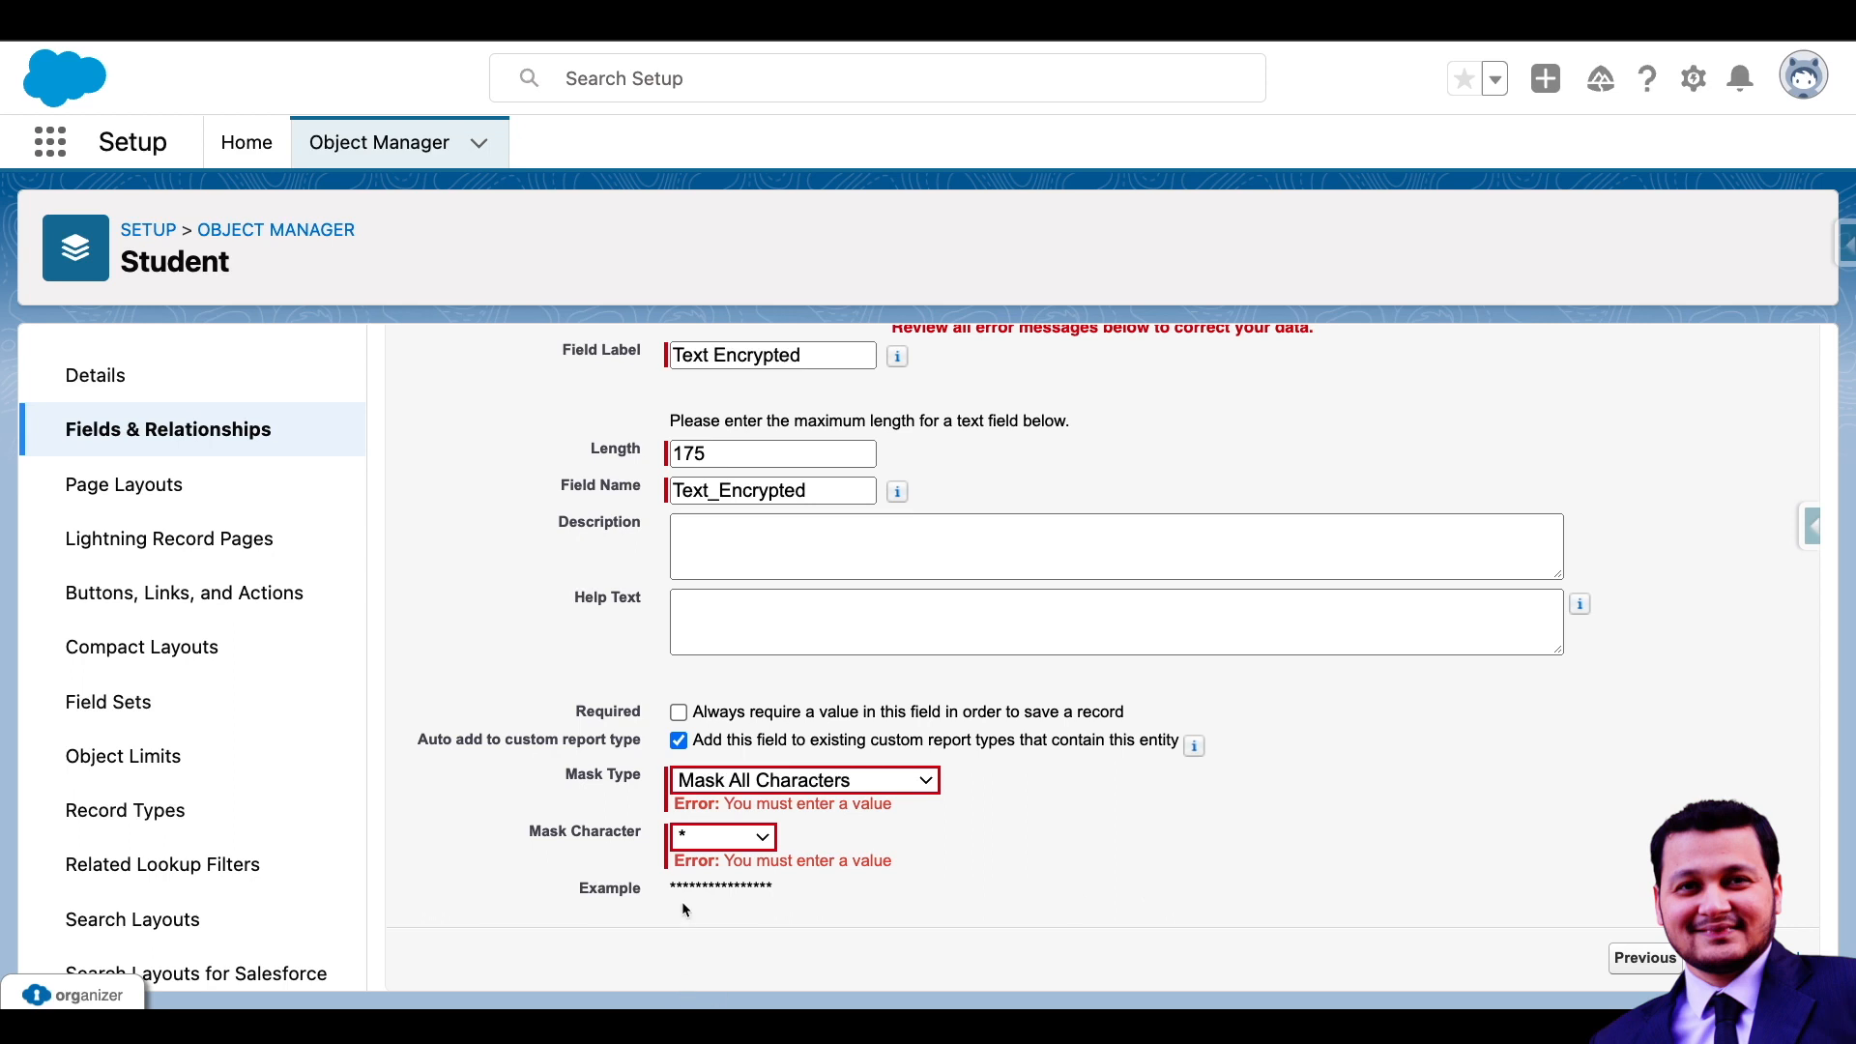
{"action": "left_click_drag", "start_coordinate": [706, 885], "coordinate": [812, 895]}
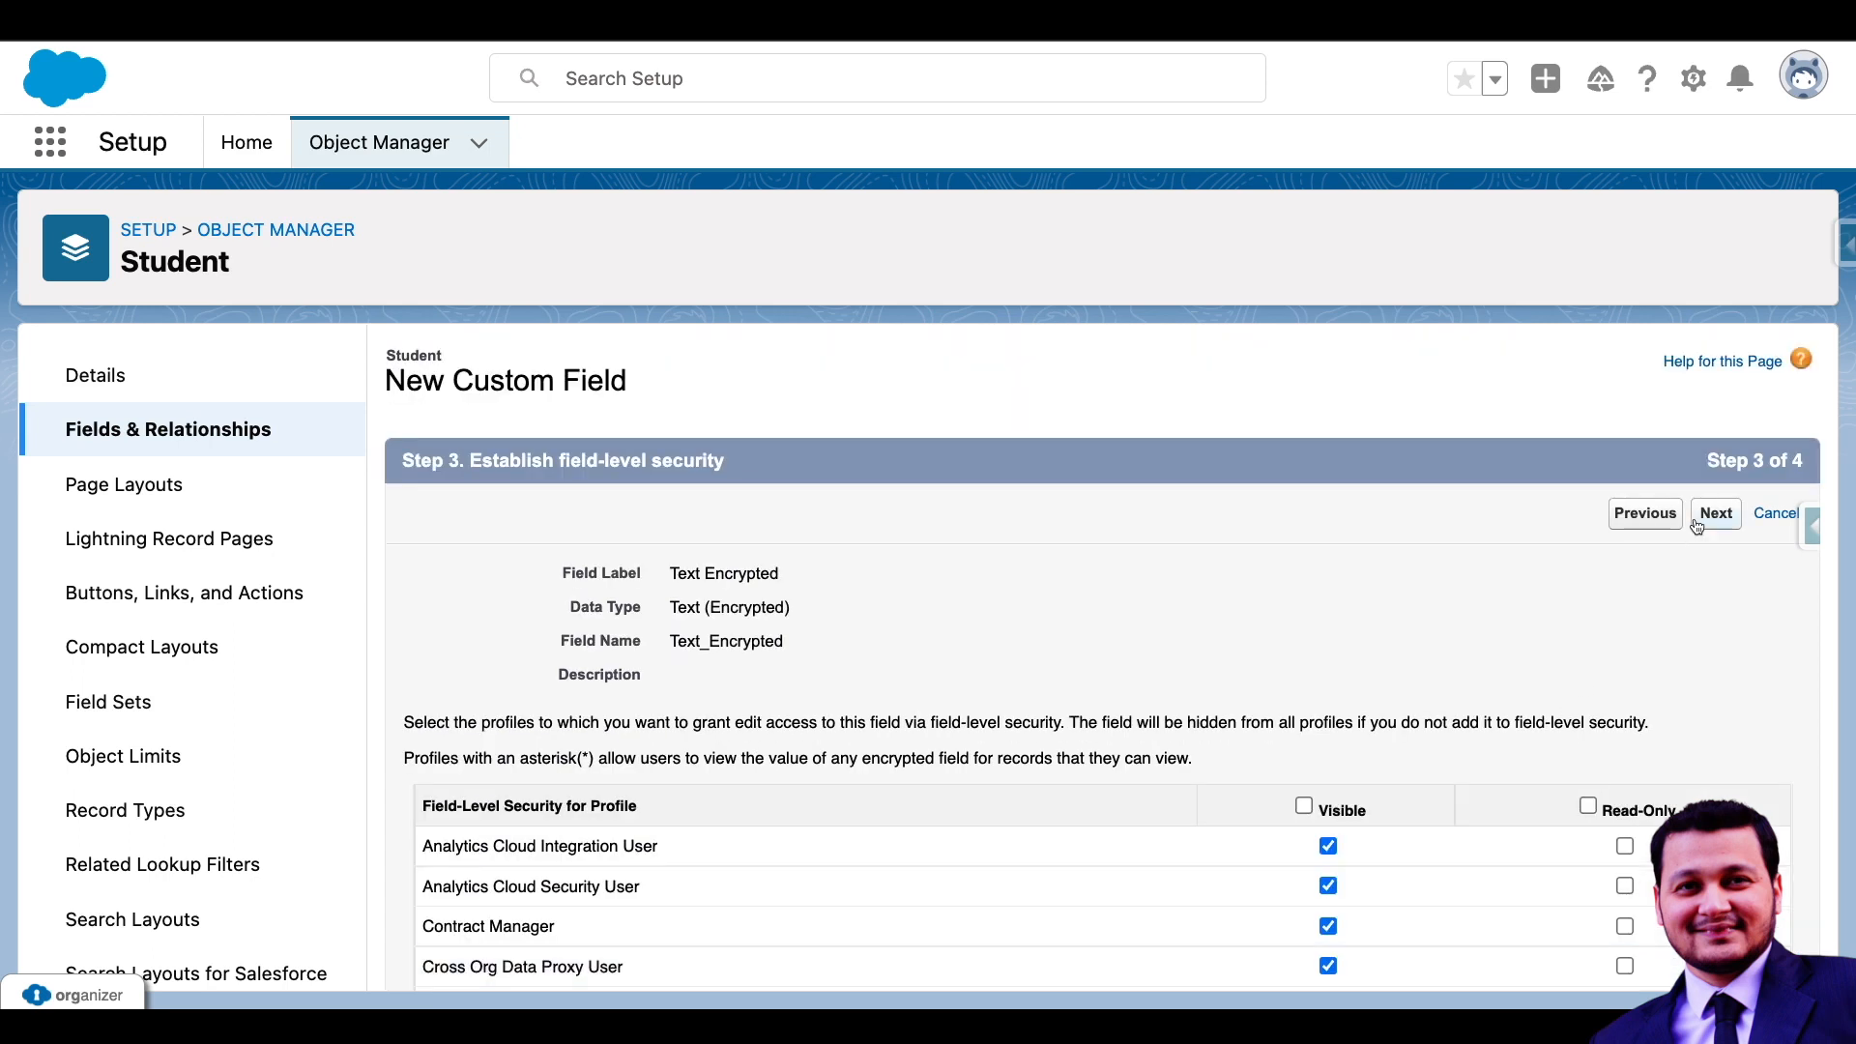
{"action": "left_click", "coordinate": [1697, 524]}
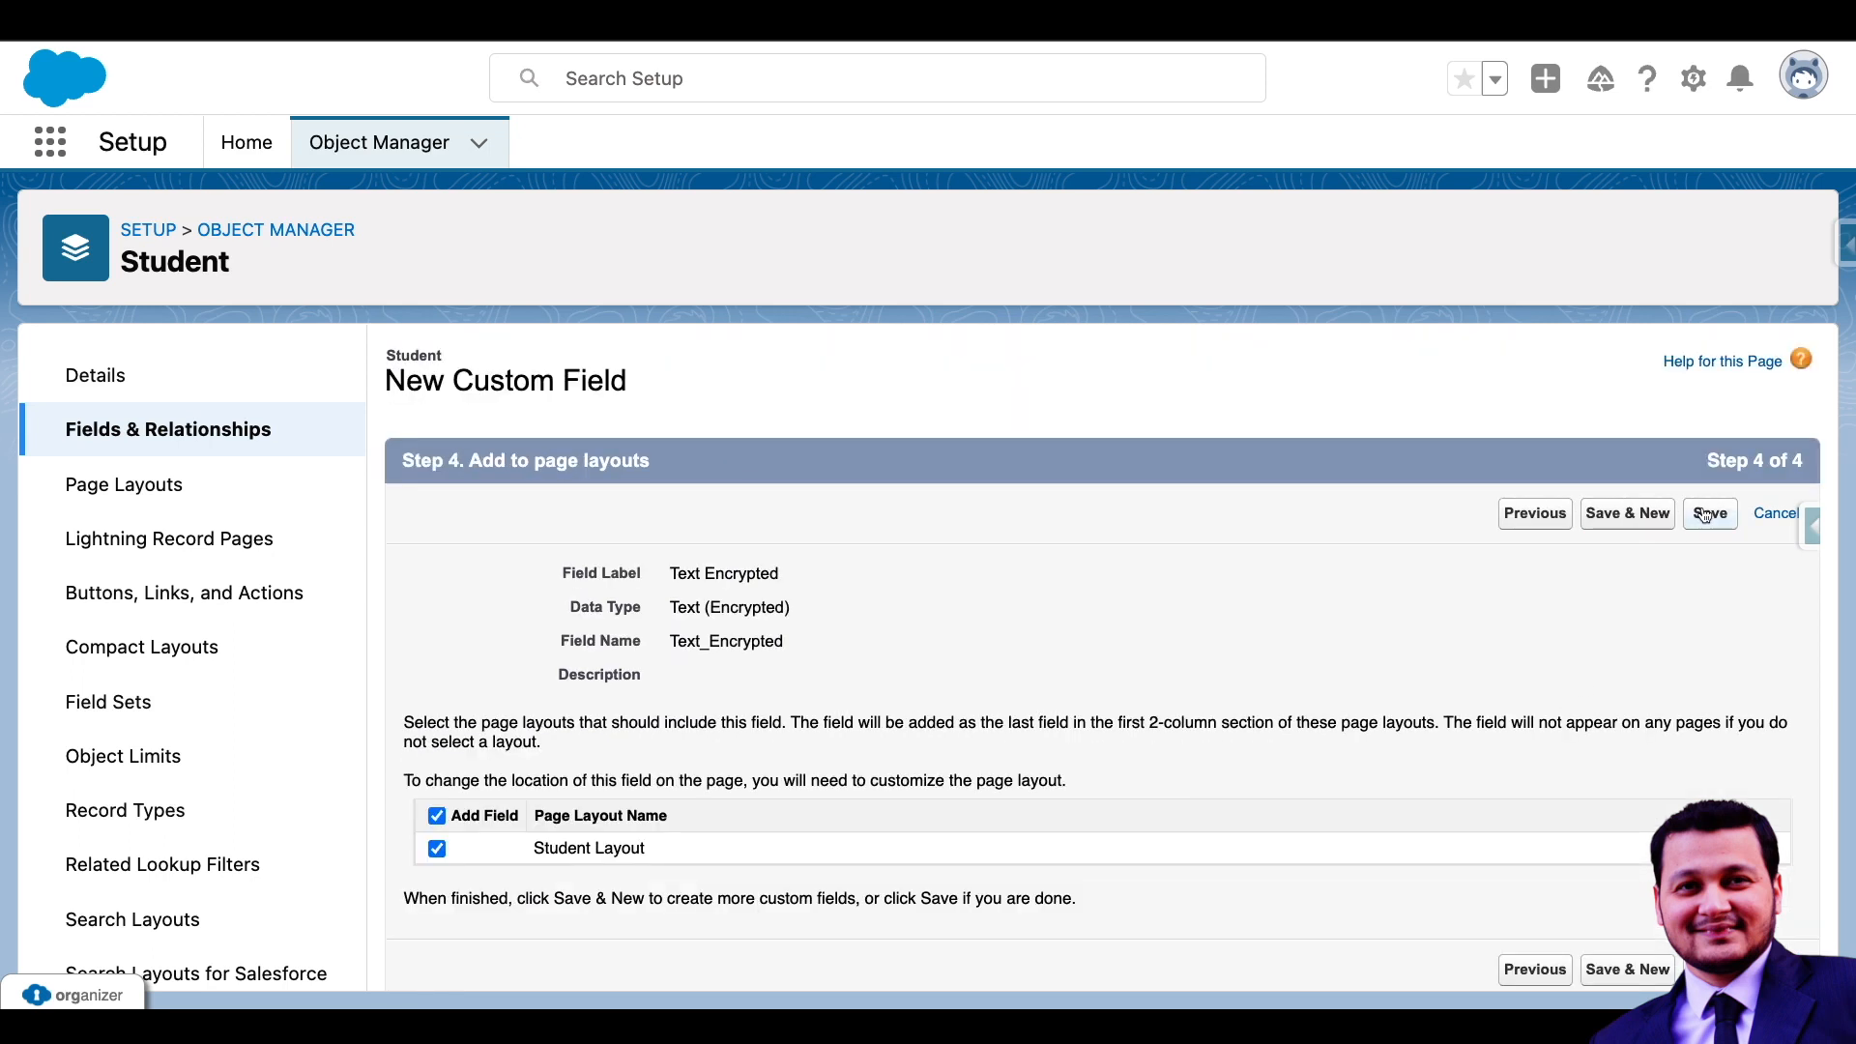
Save the Text Encrypted field with the Student Layout page layout selected
{"action": "left_click", "coordinate": [1708, 513]}
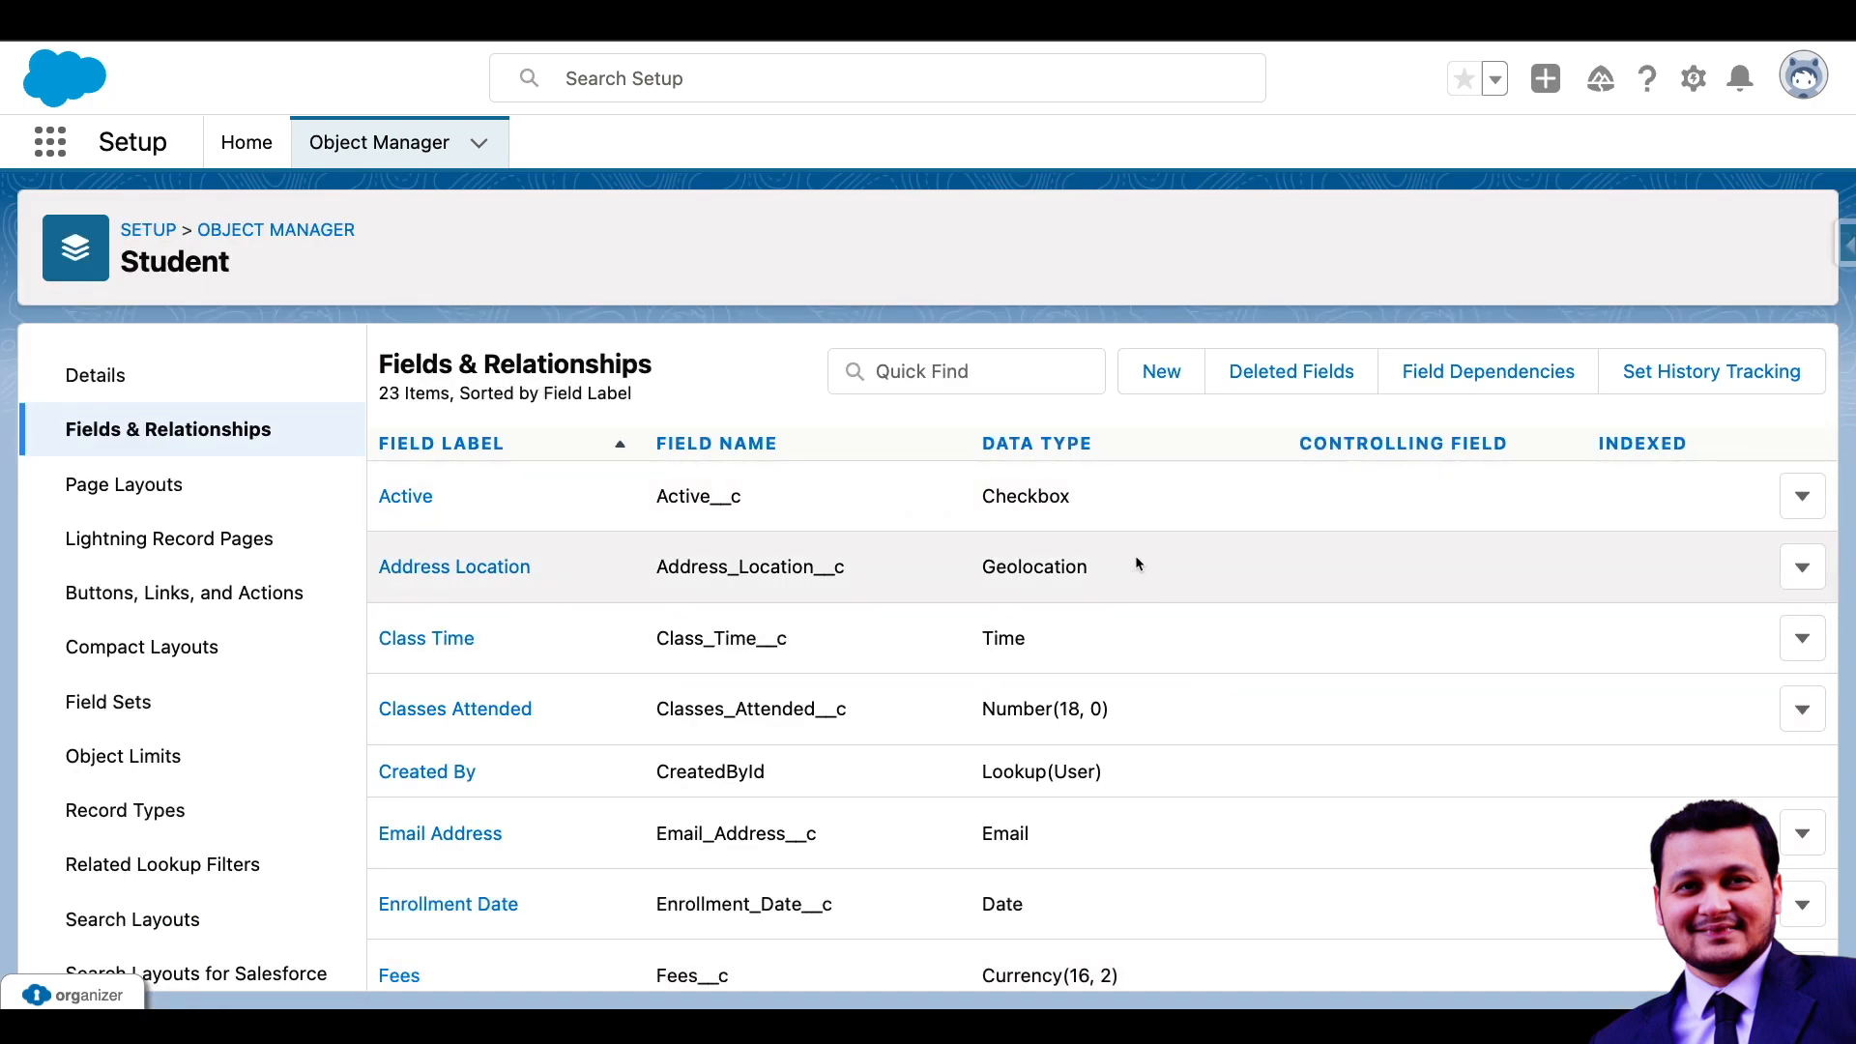
{"action": "scroll", "coordinate": [1136, 564], "scroll_direction": "down", "scroll_amount": 10}
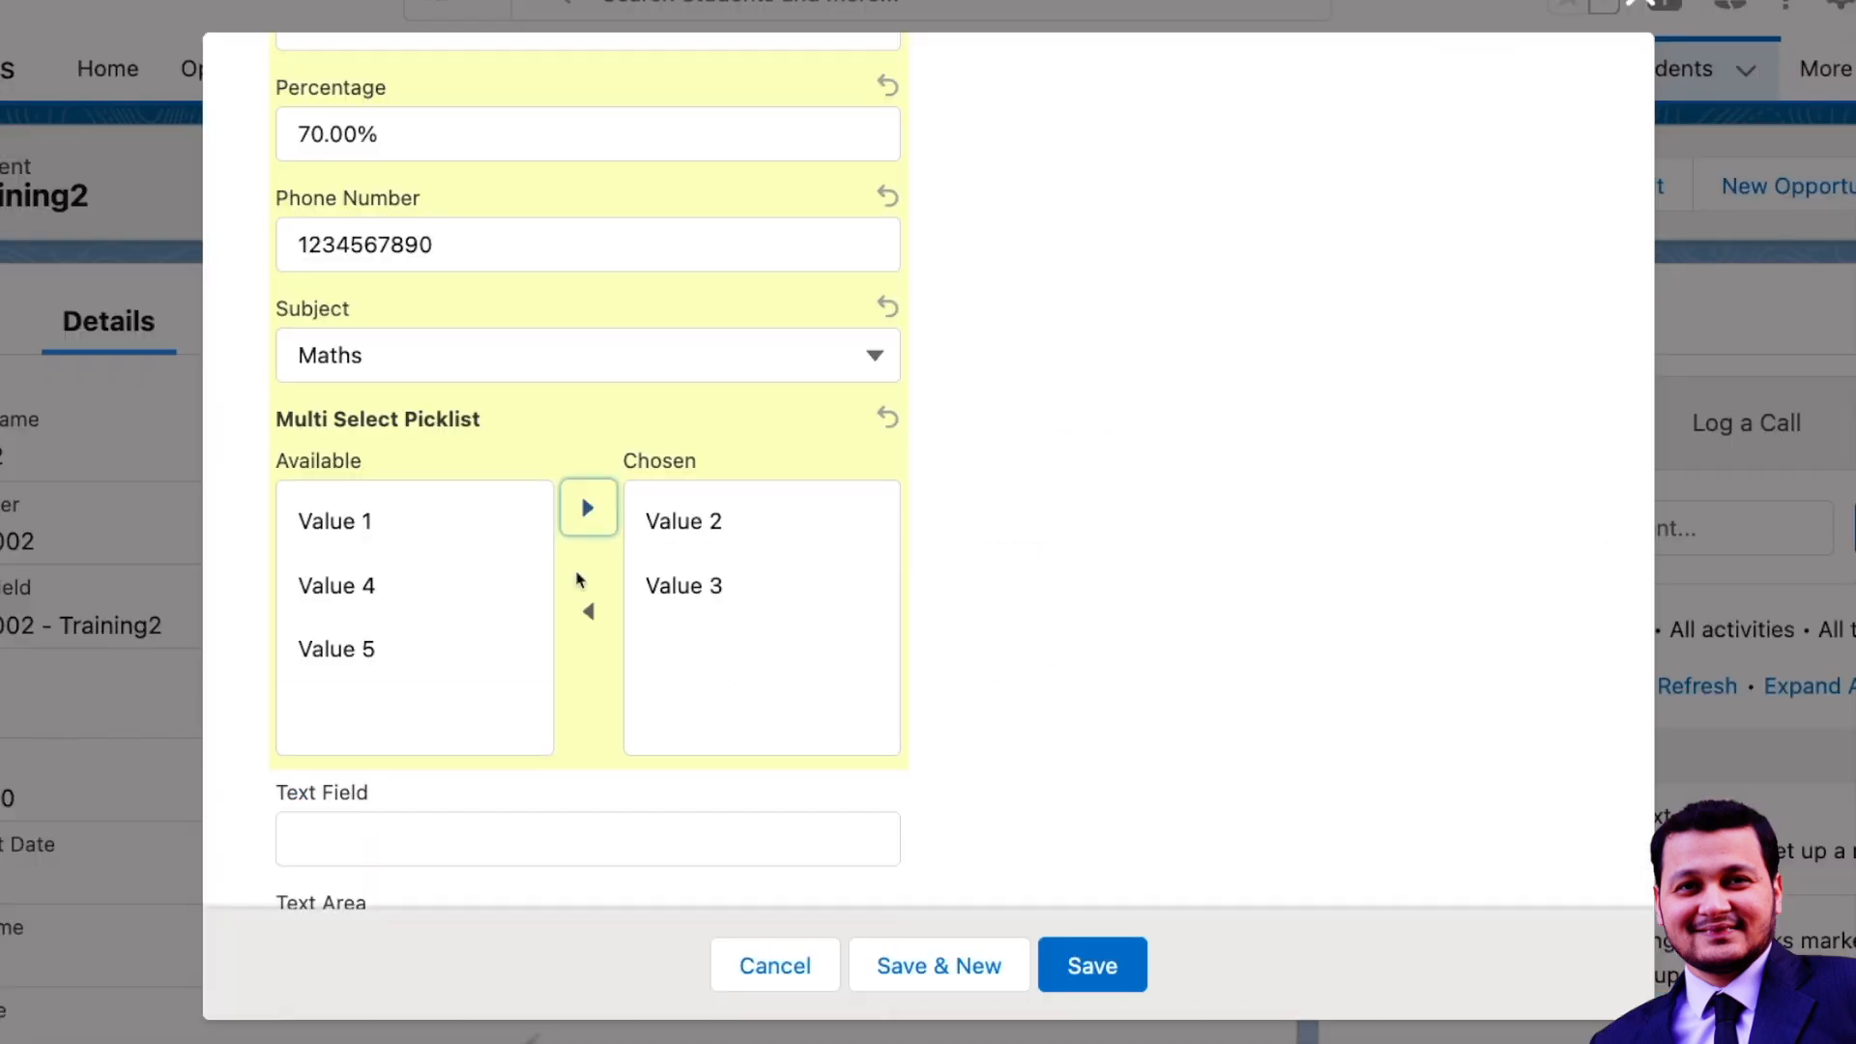
Enter "This is a demo text" as the Text Field value in the new Student record form
{"action": "scroll", "coordinate": [554, 665], "scroll_direction": "down", "scroll_amount": 2}
{"action": "scroll", "coordinate": [554, 666], "scroll_direction": "down", "scroll_amount": 2}
{"action": "left_click", "coordinate": [457, 471]}
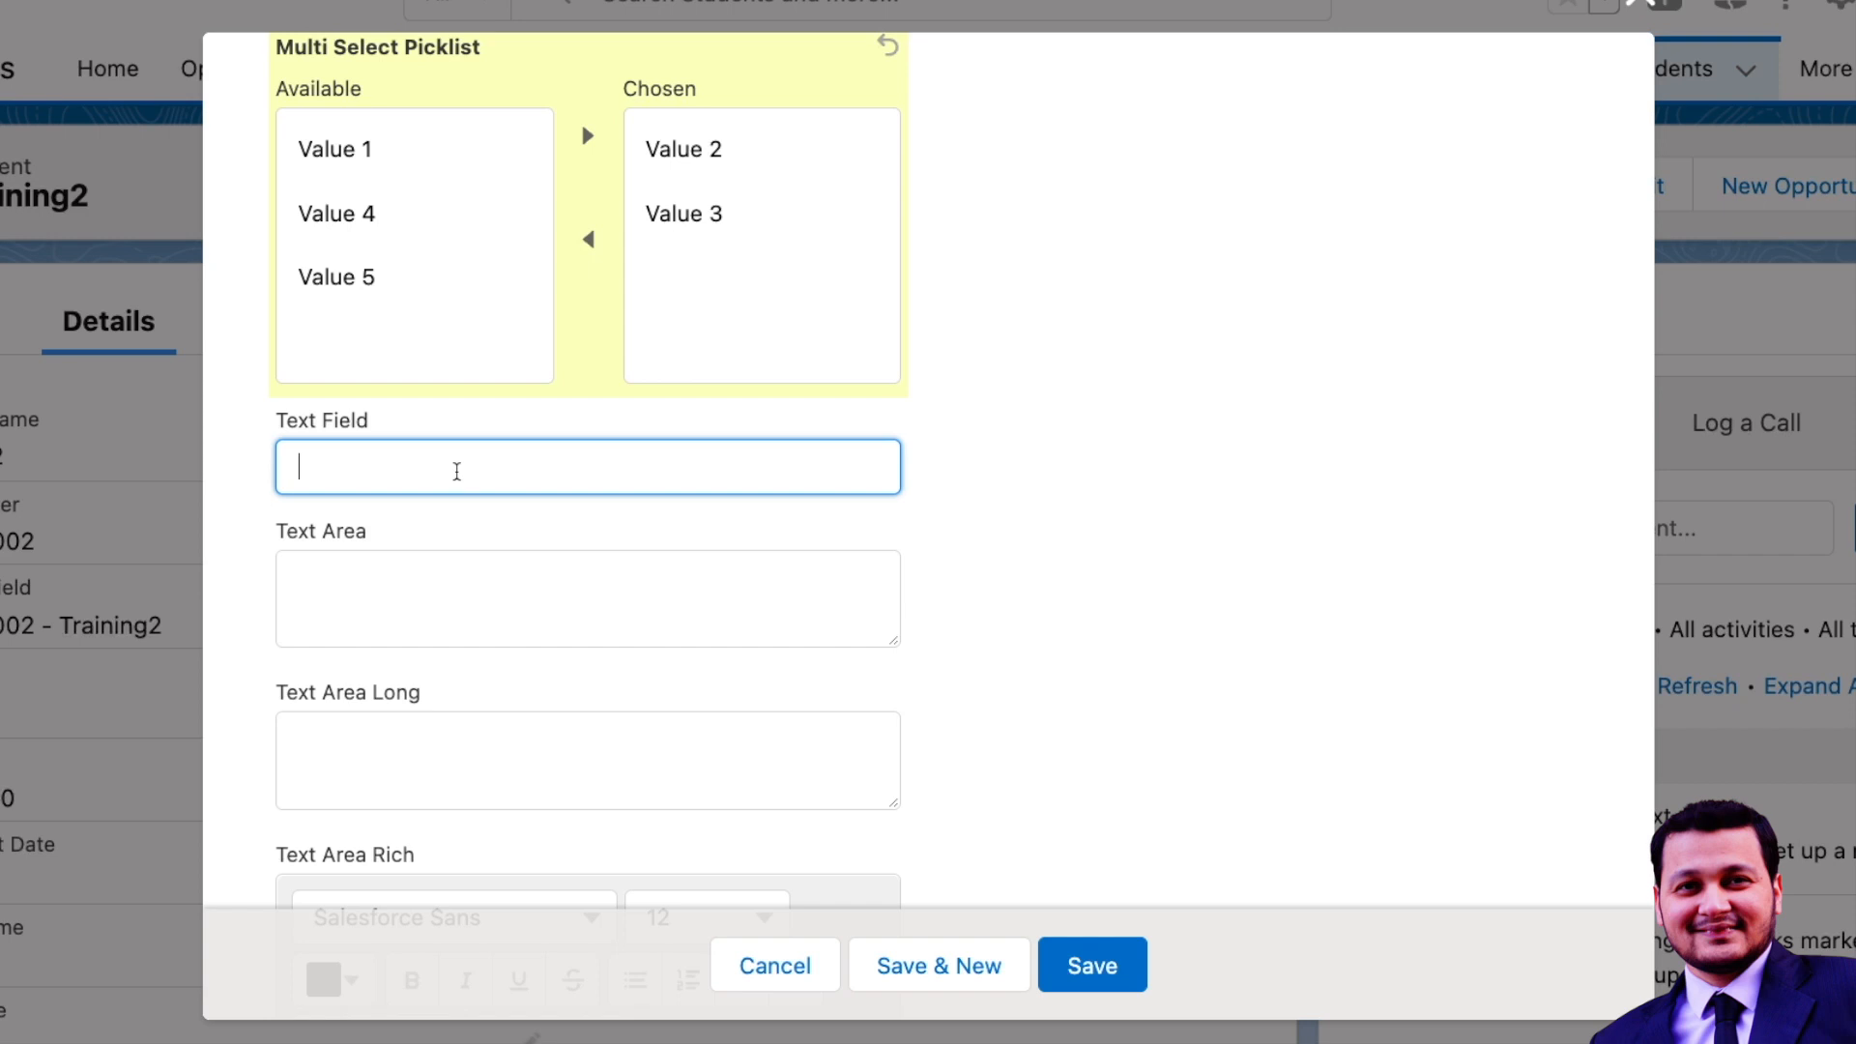
{"action": "type", "text": "This is a demo text"}
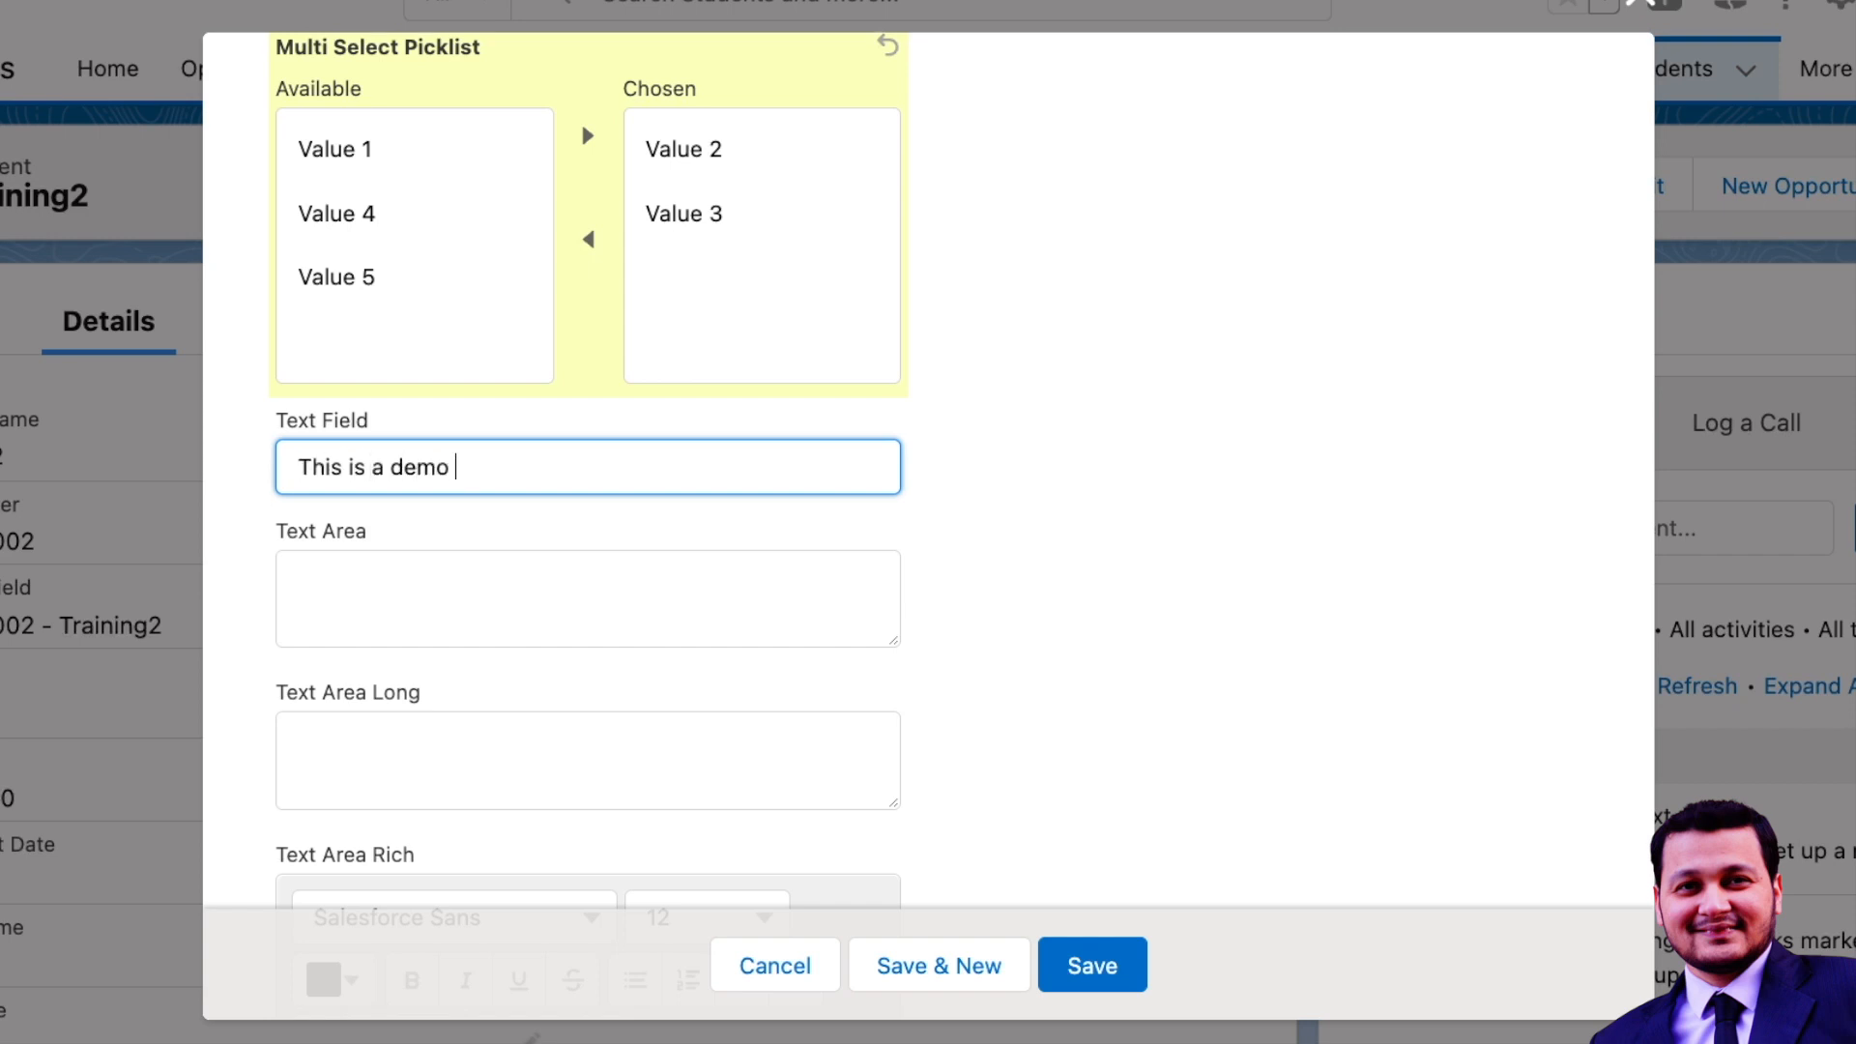
Fill Text Area with two lines, "This is line 1" and "this is line 2"
{"action": "left_click", "coordinate": [427, 575]}
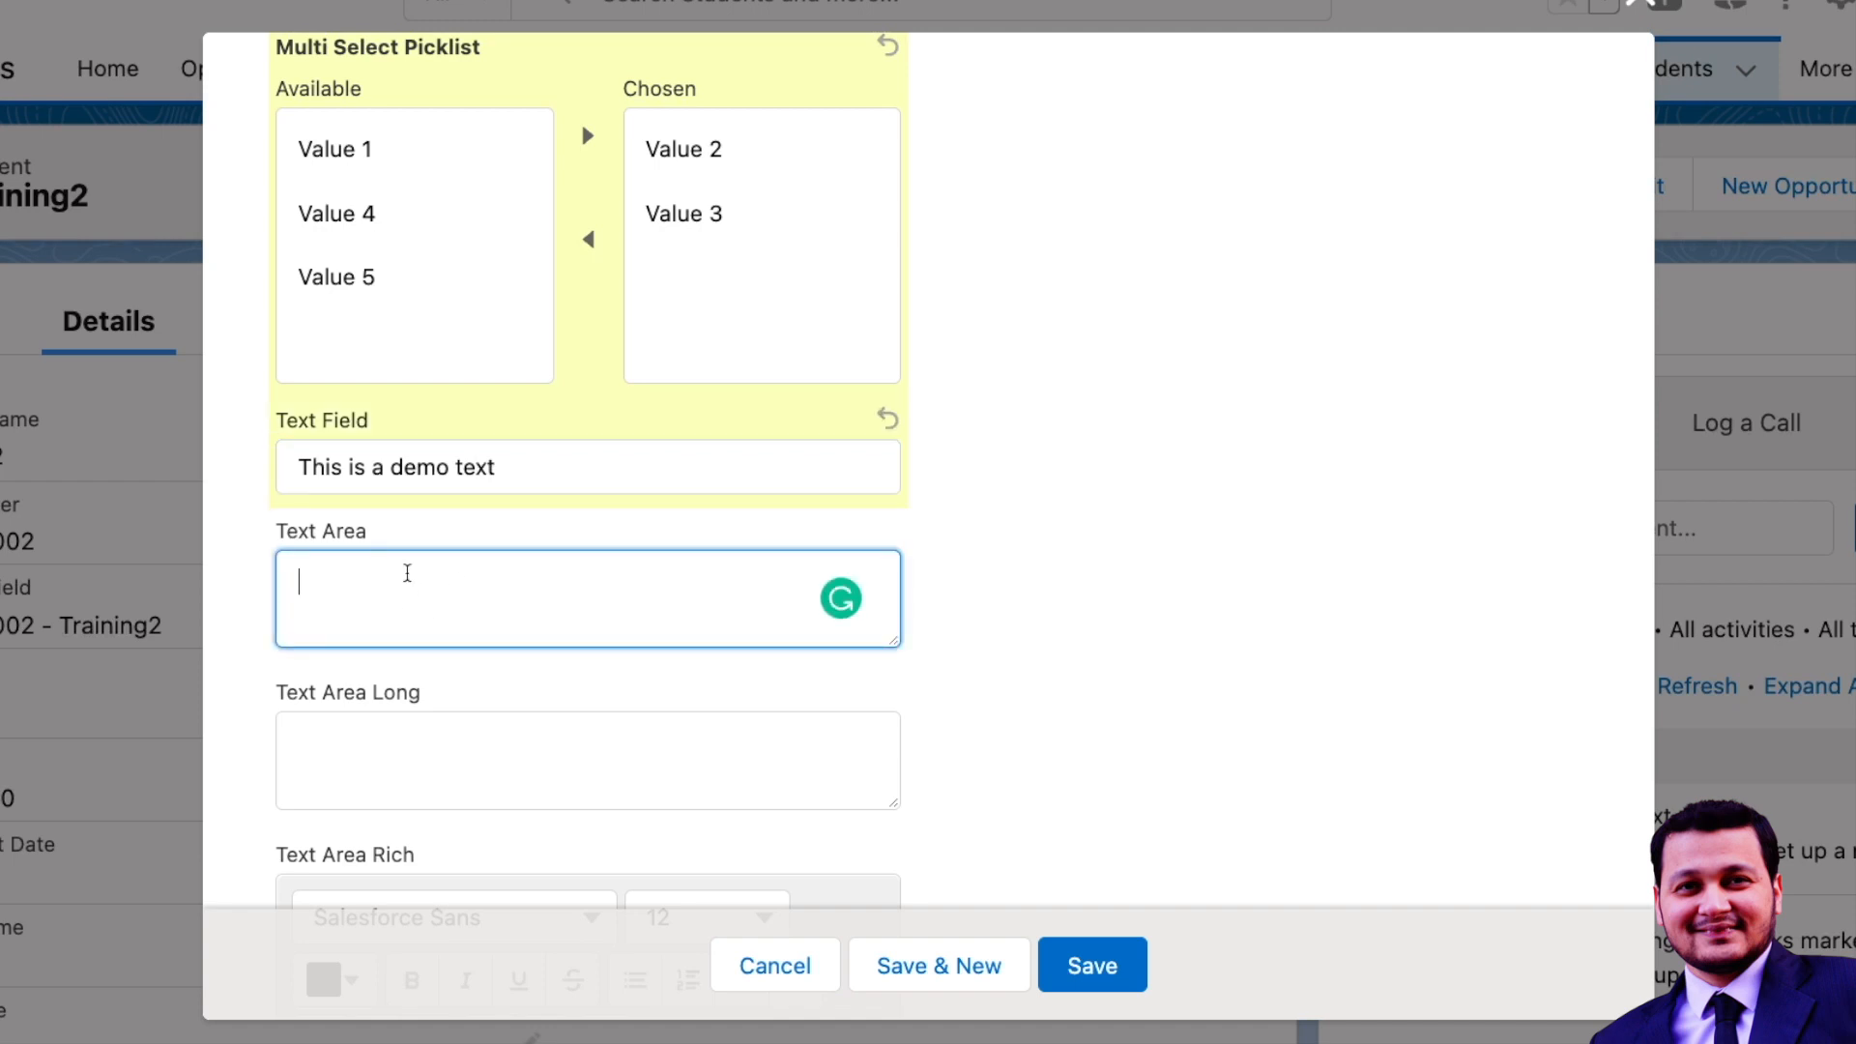
{"action": "type", "text": "This is line 1"}
{"action": "key", "text": "Return"}
{"action": "type", "text": "this i"}
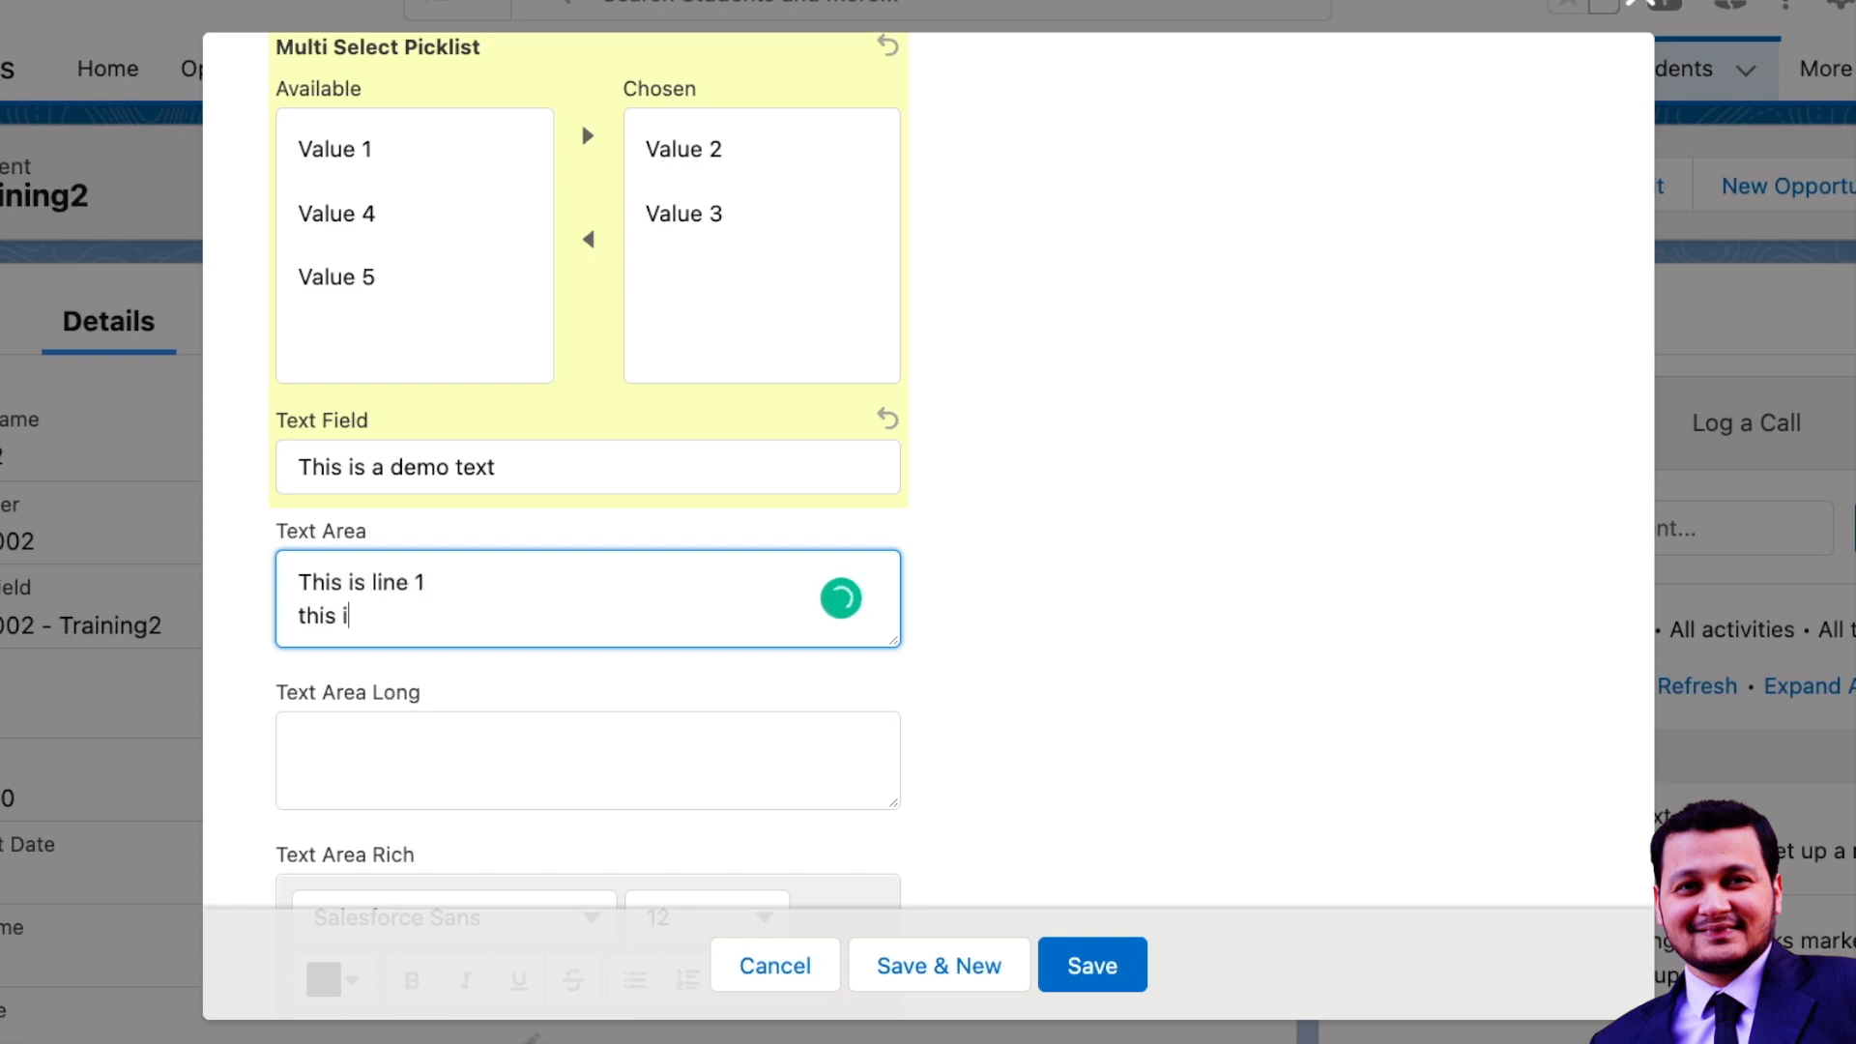
{"action": "type", "text": "s line 2"}
Fill Text Area Long with "Lorem ipsum" repeated many times over several lines
{"action": "scroll", "coordinate": [381, 560], "scroll_direction": "down", "scroll_amount": 2}
{"action": "left_click", "coordinate": [381, 552]}
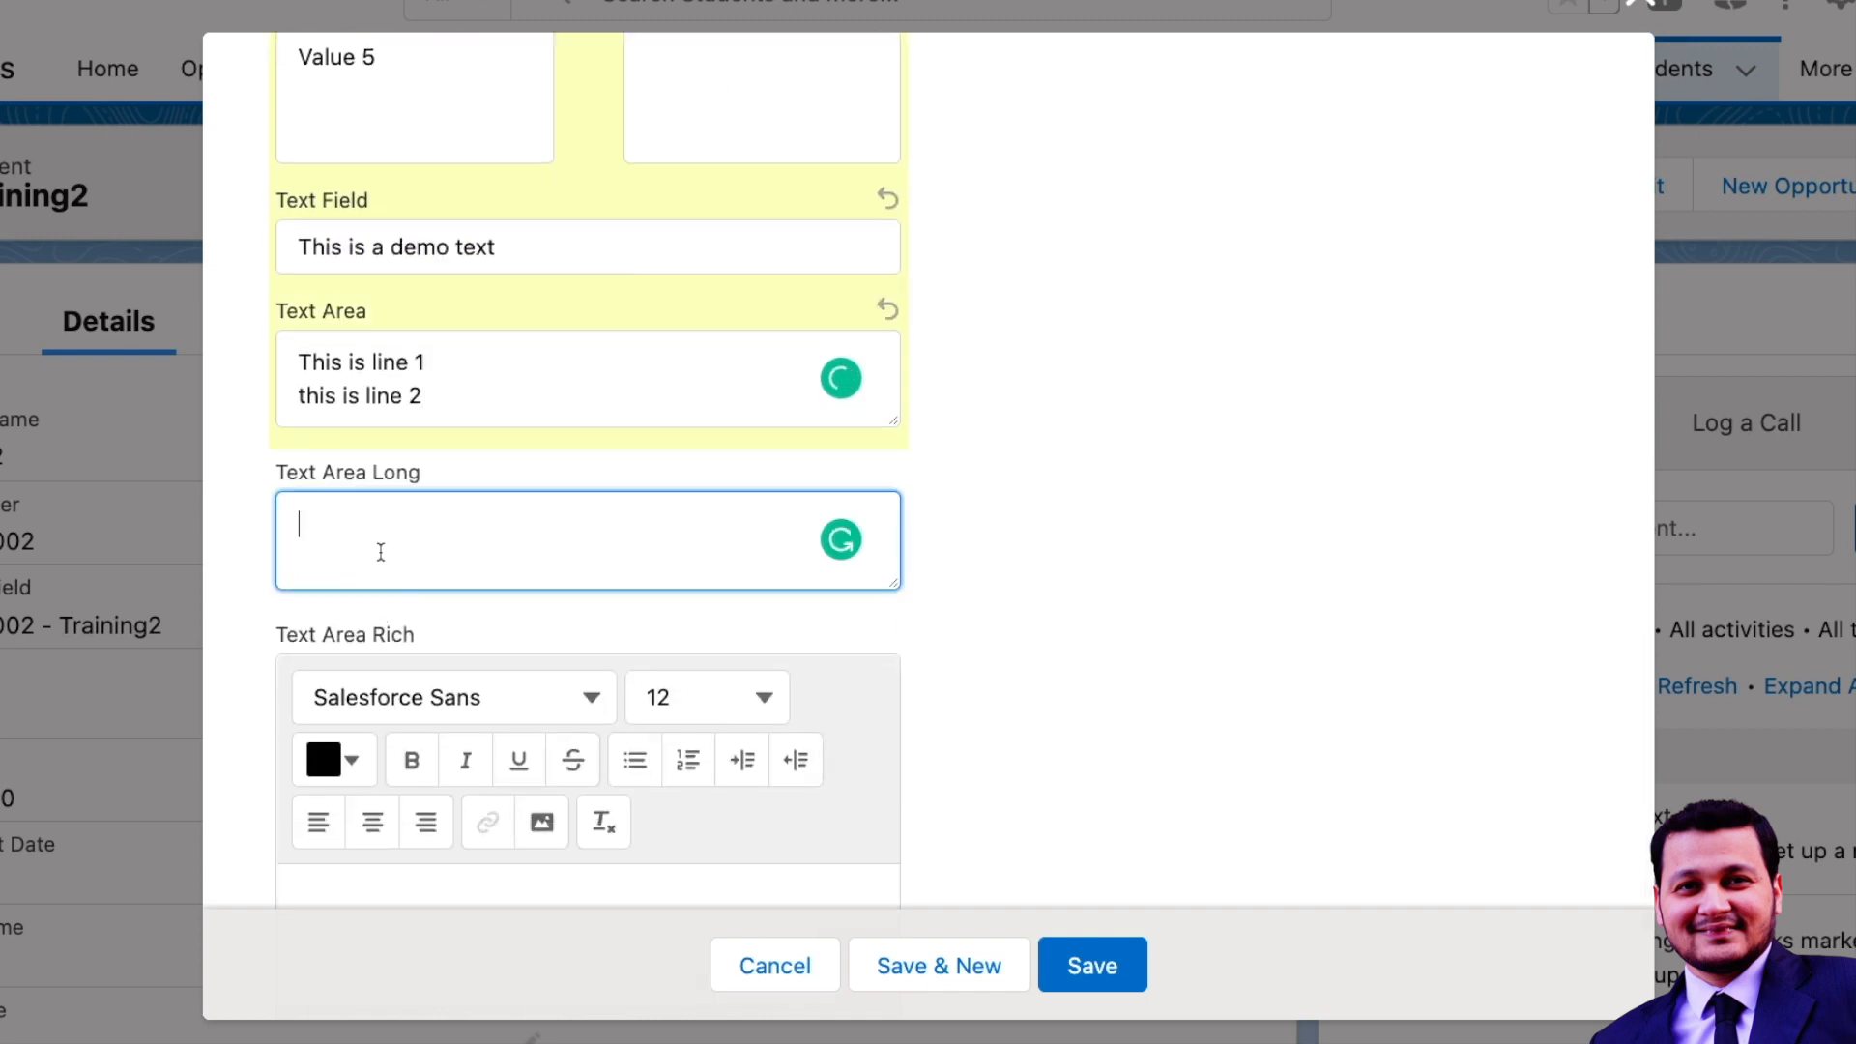
{"action": "type", "text": "Lorem ipsum"}
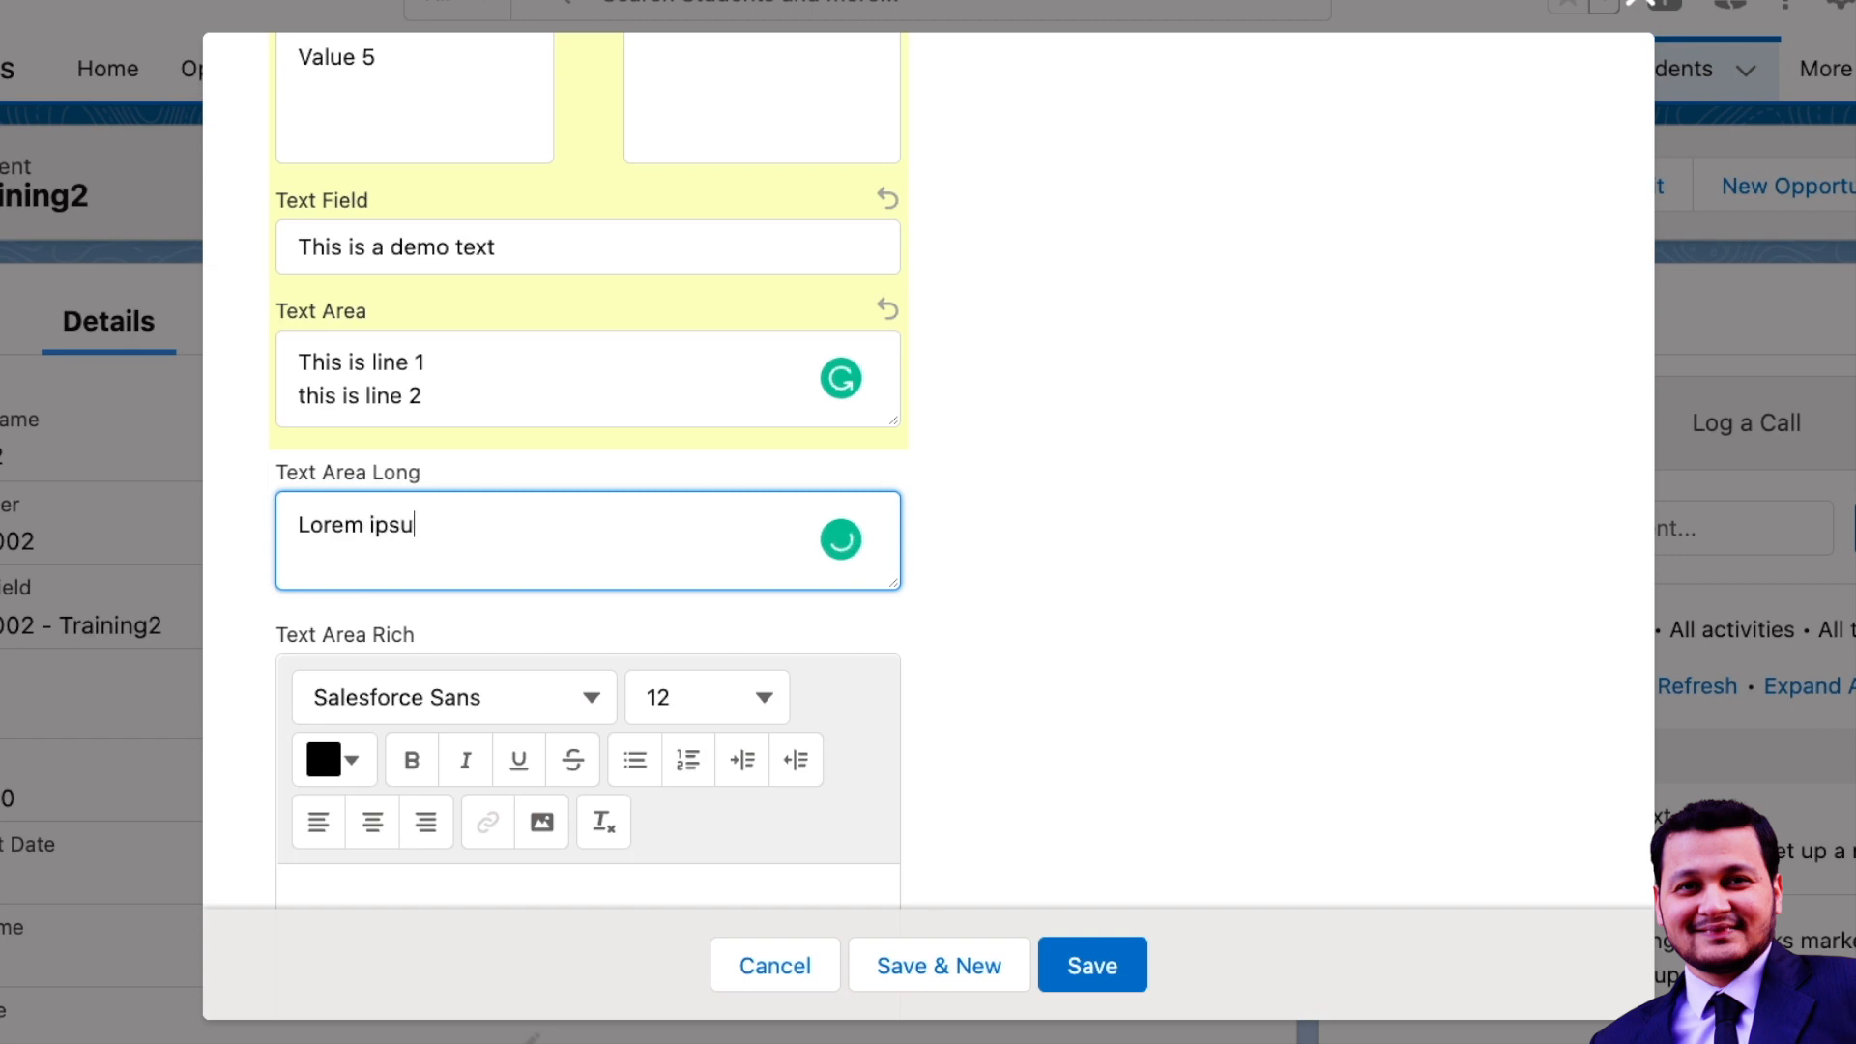
{"action": "key", "text": "ctrl+a"}
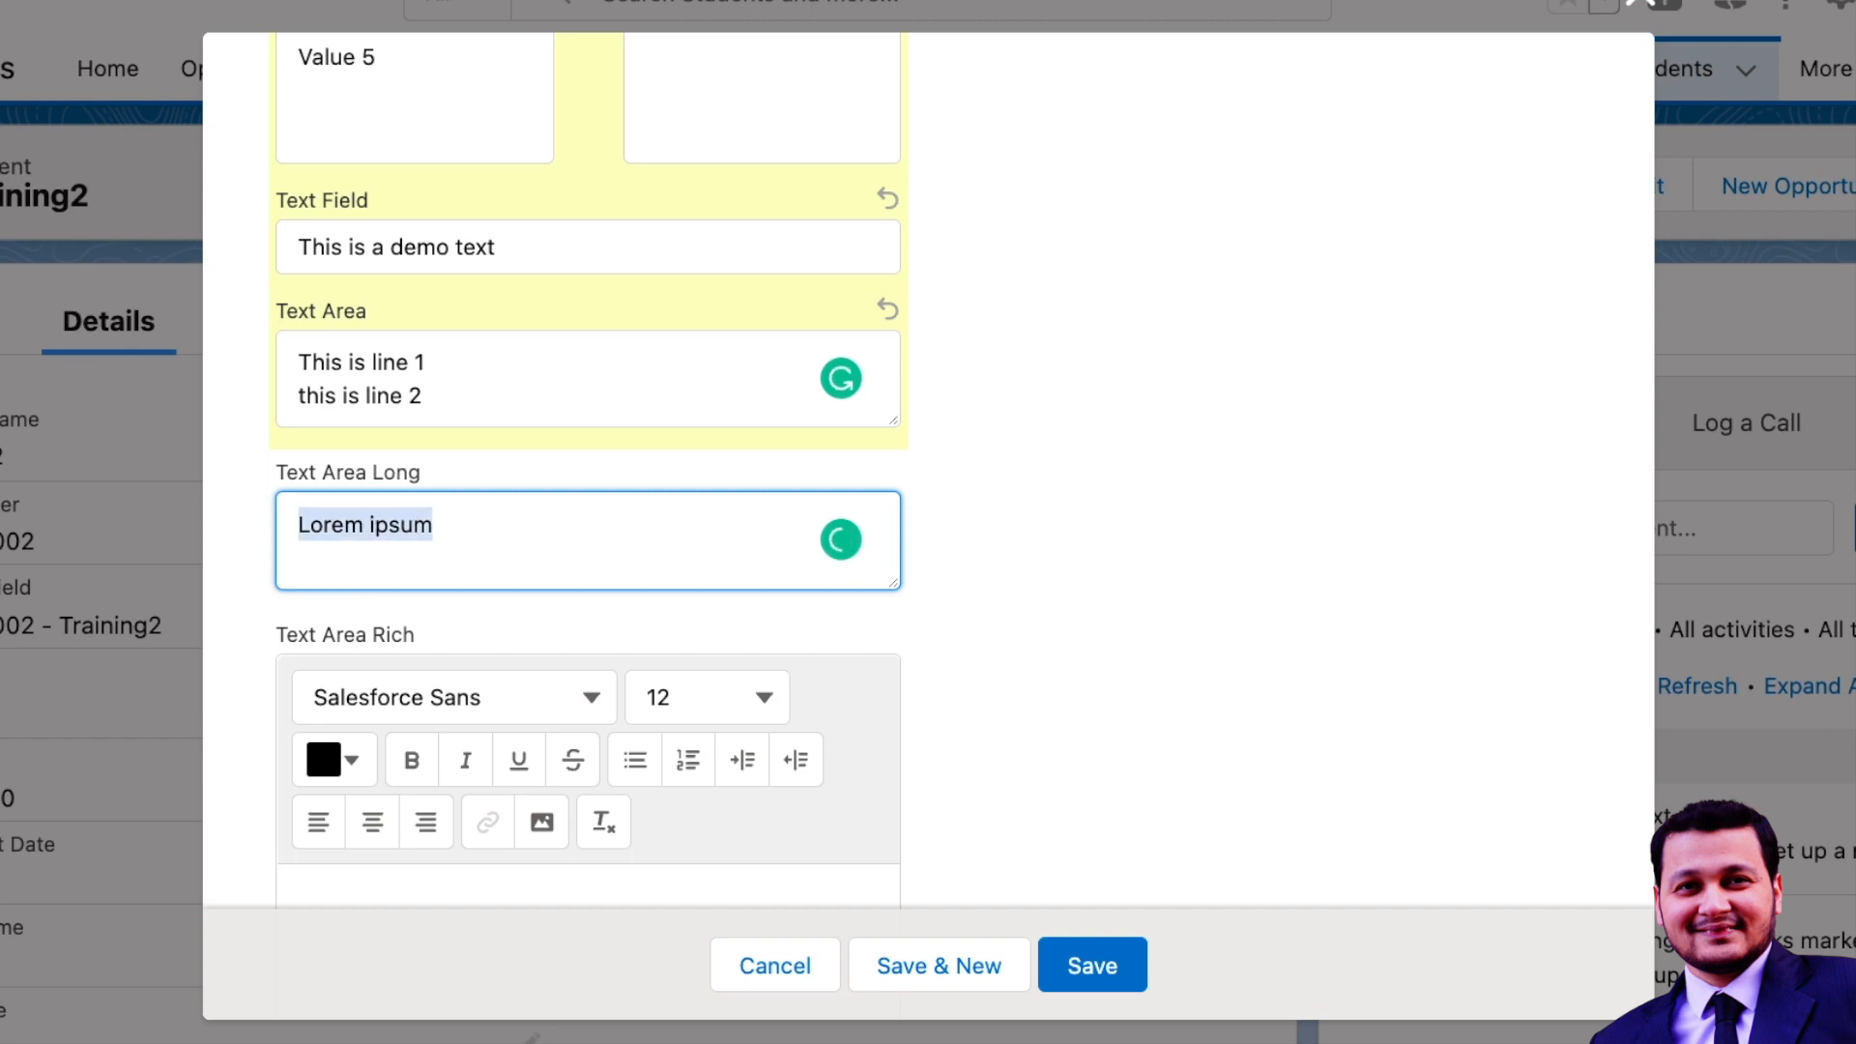
{"action": "key", "text": "ctrl+v"}
{"action": "key", "text": "ctrl+v"}
{"action": "key", "text": "ctrl+v"}
{"action": "key", "text": "ctrl+v"}
{"action": "key", "text": "ctrl+v"}
{"action": "key", "text": "ctrl+v"}
{"action": "key", "text": "ctrl+v"}
{"action": "key", "text": "ctrl+v"}
{"action": "key", "text": "ctrl+v"}
{"action": "key", "text": "ctrl+v"}
{"action": "key", "text": "ctrl+v"}
{"action": "key", "text": "ctrl+v"}
{"action": "key", "text": "ctrl+v"}
{"action": "key", "text": "ctrl+v"}
{"action": "key", "text": "ctrl+v"}
{"action": "key", "text": "ctrl+v"}
{"action": "key", "text": "ctrl+v"}
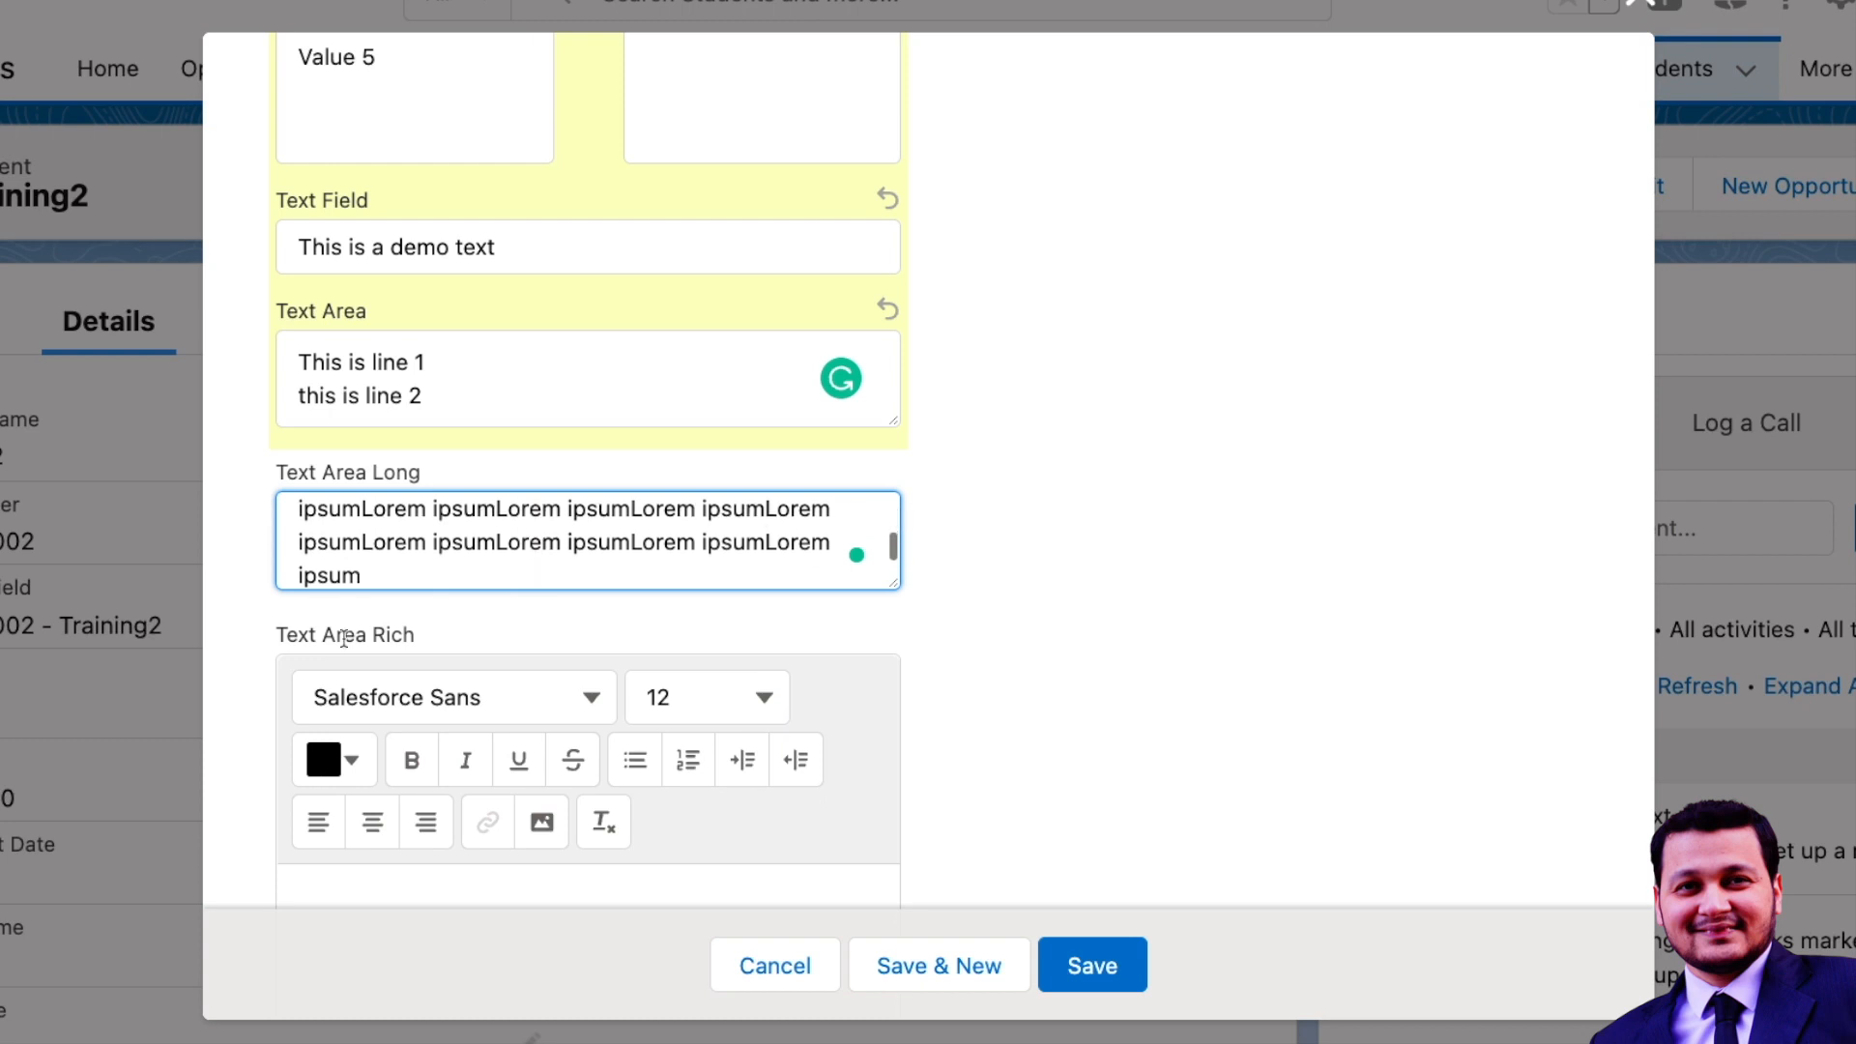
Enter "This is line 1" in Text Area Rich, followed by a centred second line "This is line 2"
{"action": "scroll", "coordinate": [344, 638], "scroll_direction": "down", "scroll_amount": 5}
{"action": "left_click", "coordinate": [377, 620]}
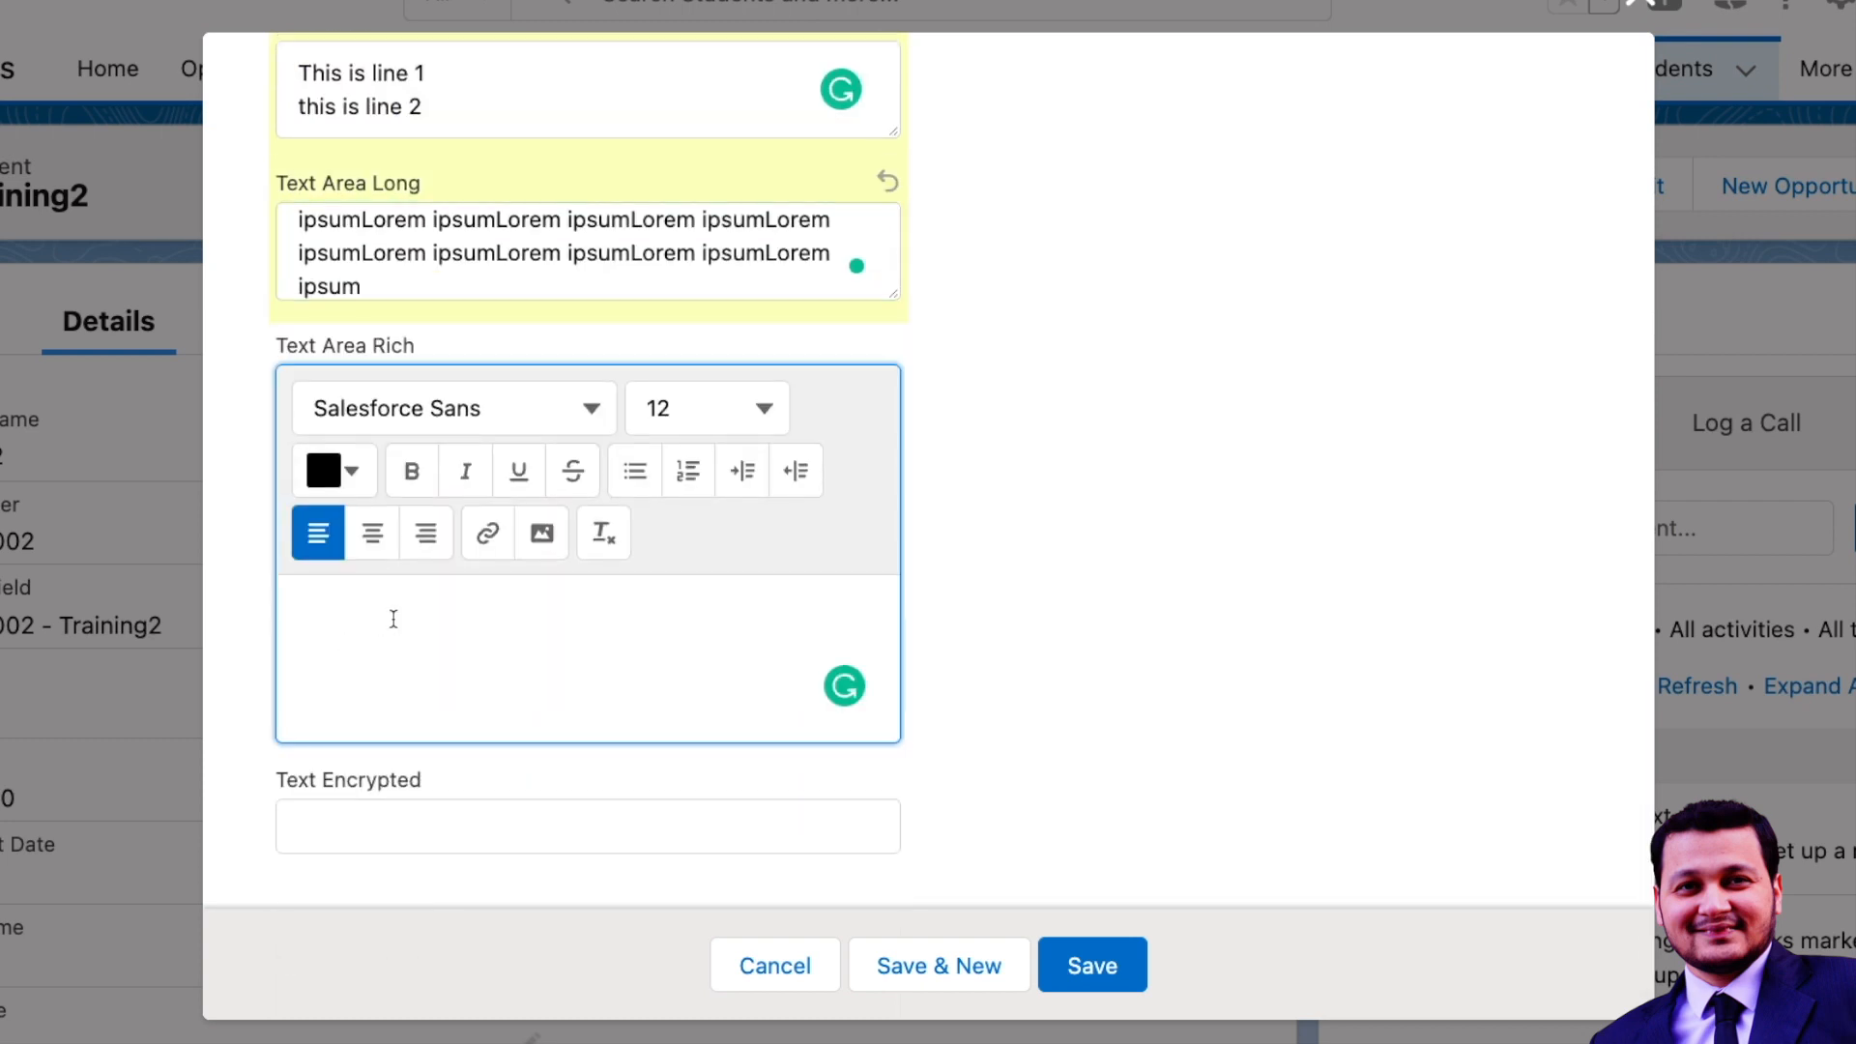
{"action": "type", "text": "This is line 1"}
{"action": "key", "text": "Return"}
{"action": "left_click", "coordinate": [372, 533]}
{"action": "type", "text": "This is line 2"}
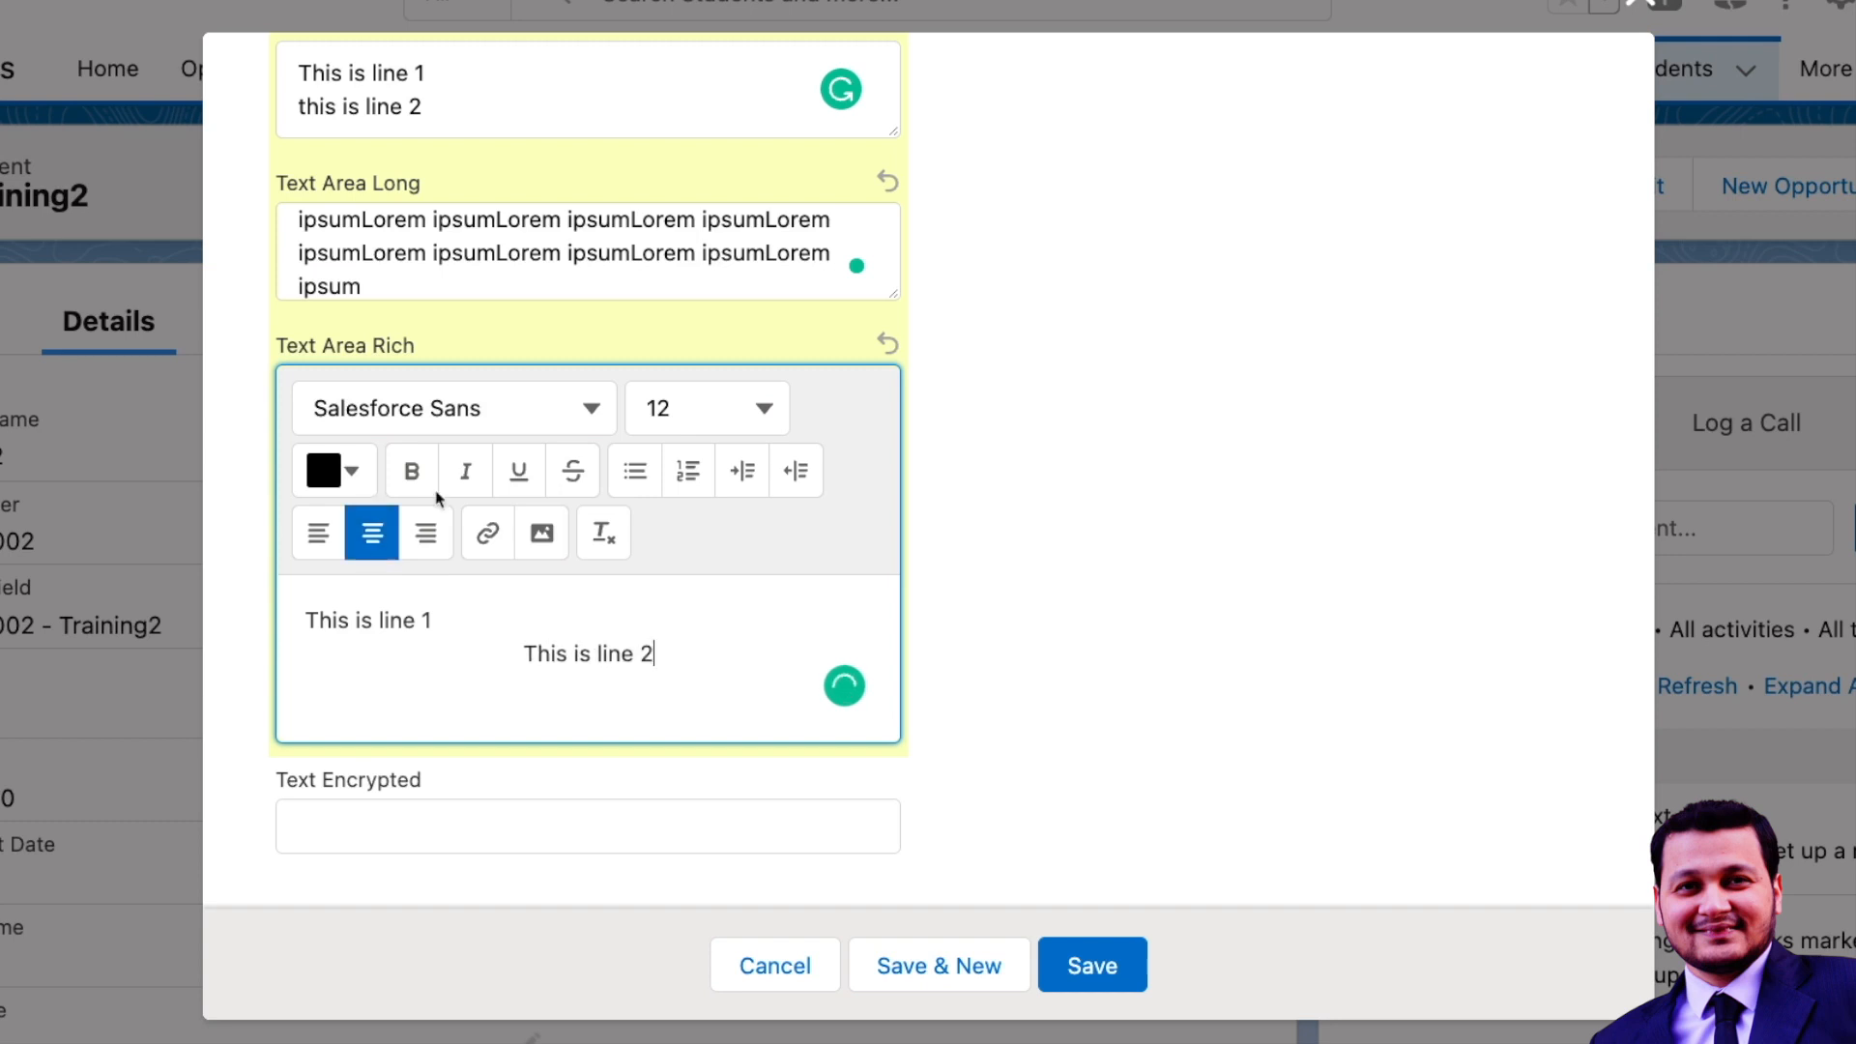
Add a numbered list below line 2 with the items "first bullet" and "secondbullet", left-aligning the second item
{"action": "left_click", "coordinate": [690, 473]}
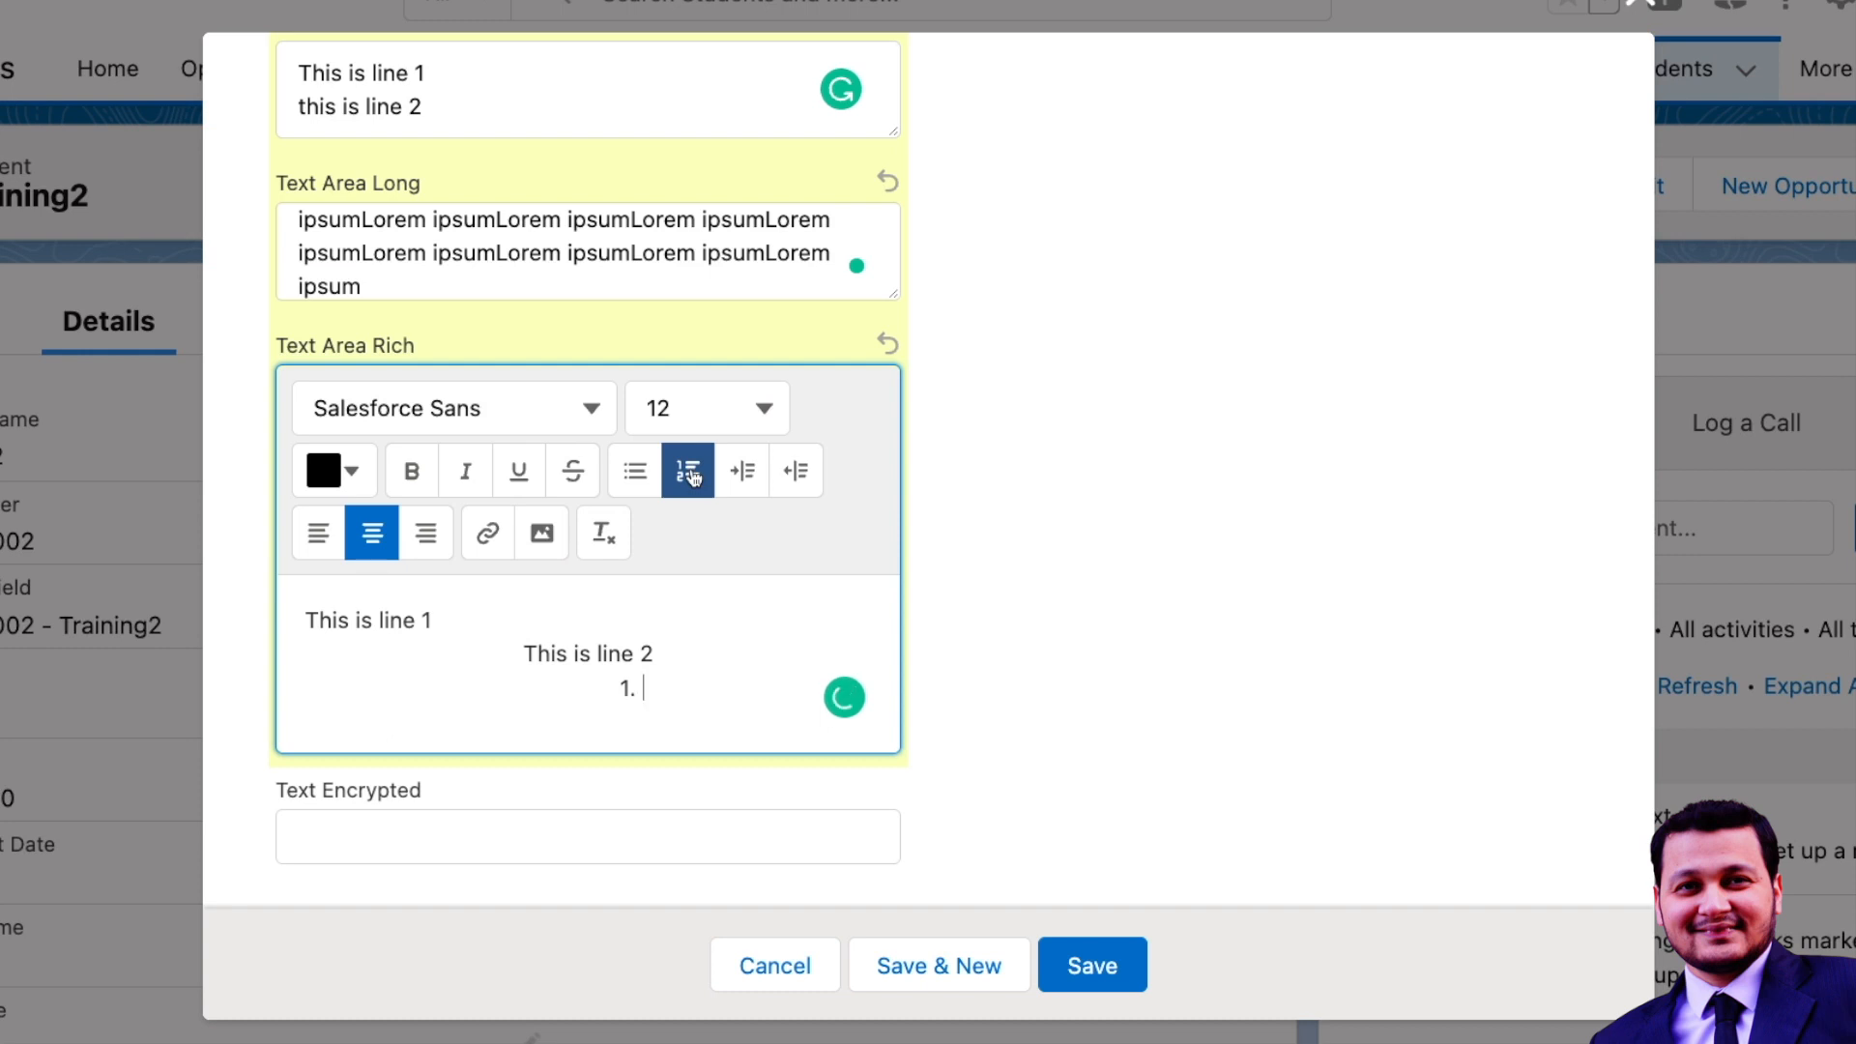
{"action": "type", "text": "first bullet"}
{"action": "key", "text": "Return"}
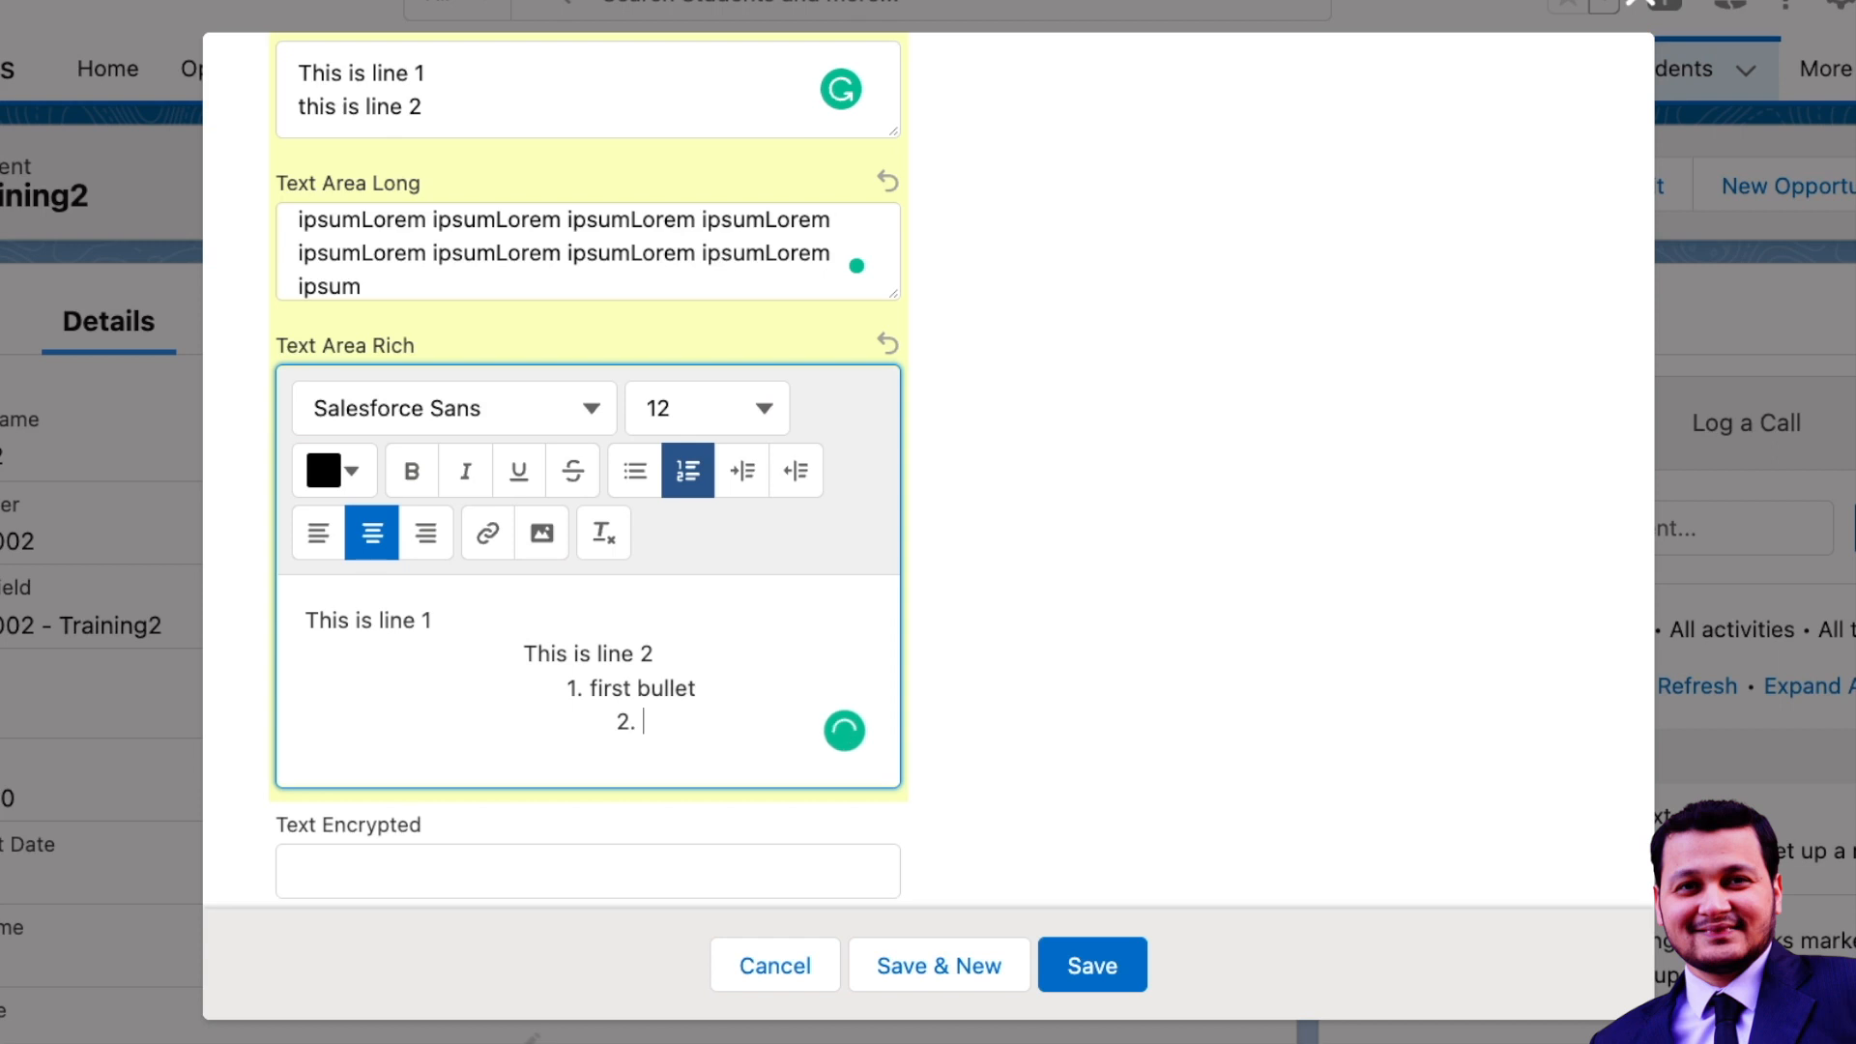
{"action": "type", "text": "secondbult"}
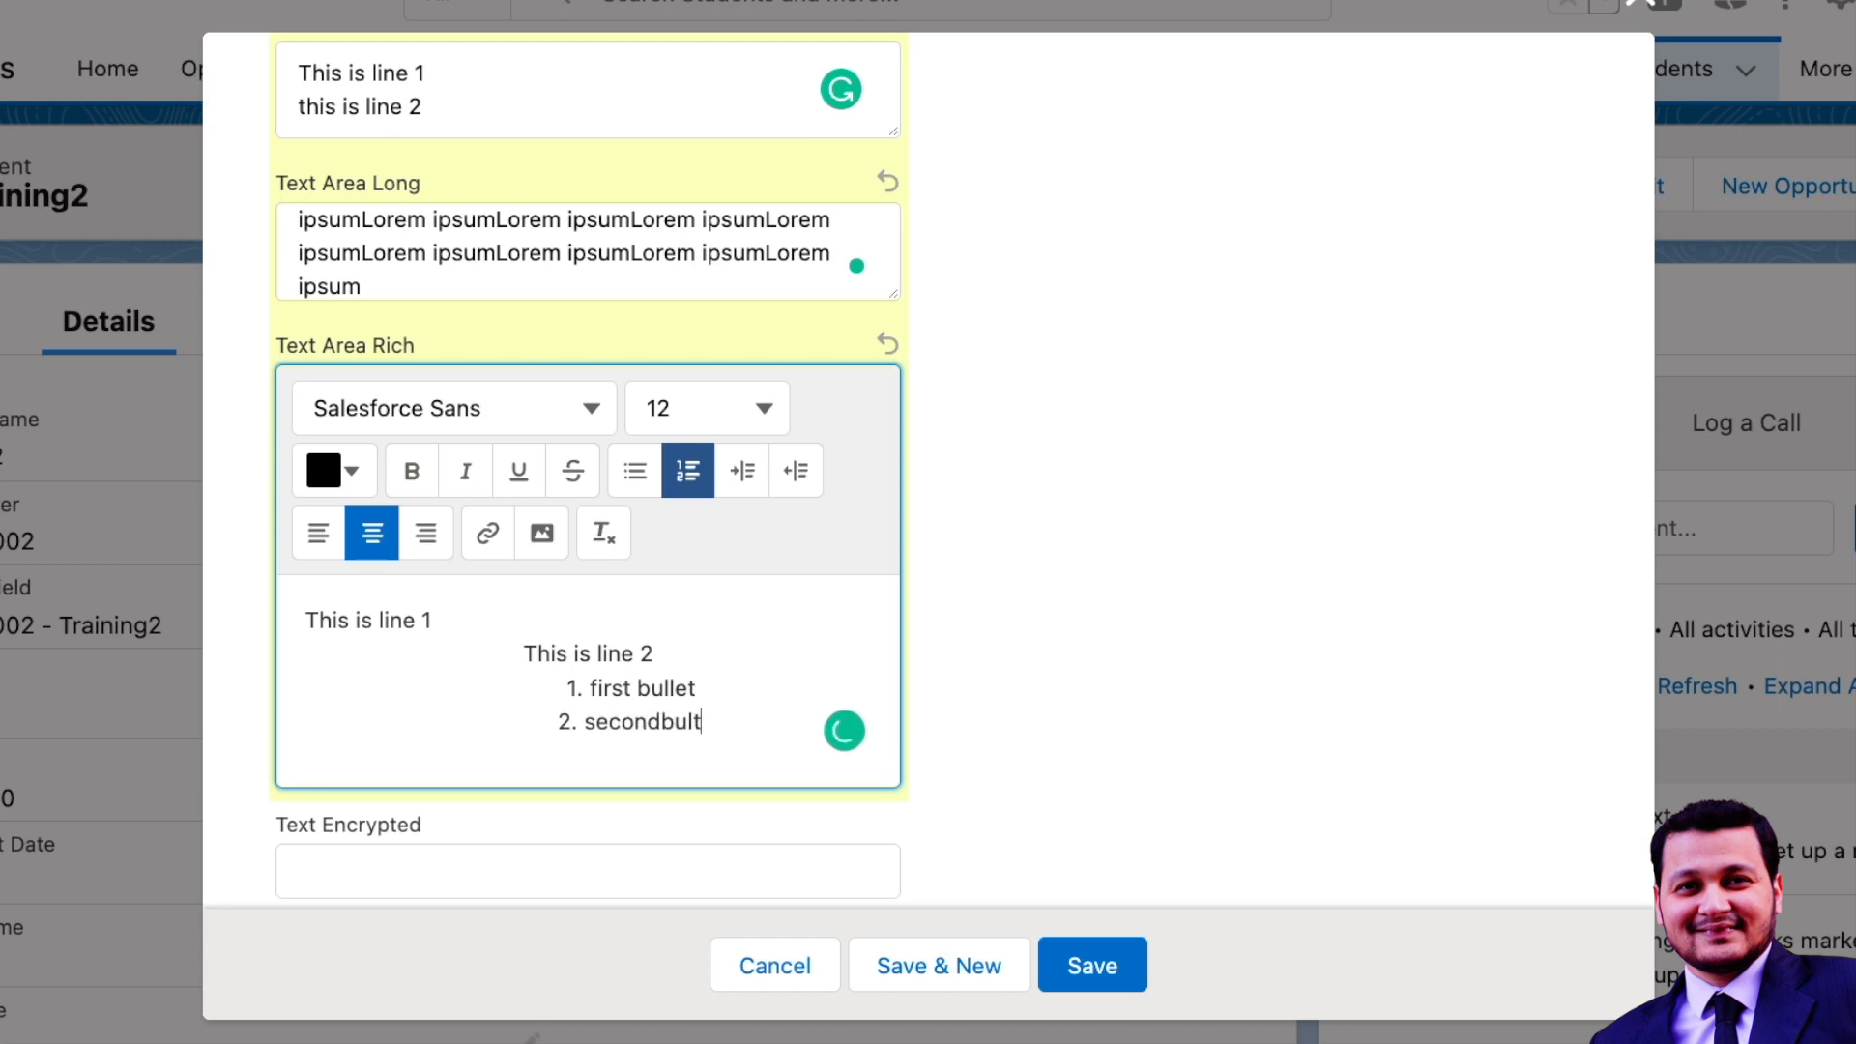
{"action": "left_click", "coordinate": [317, 537]}
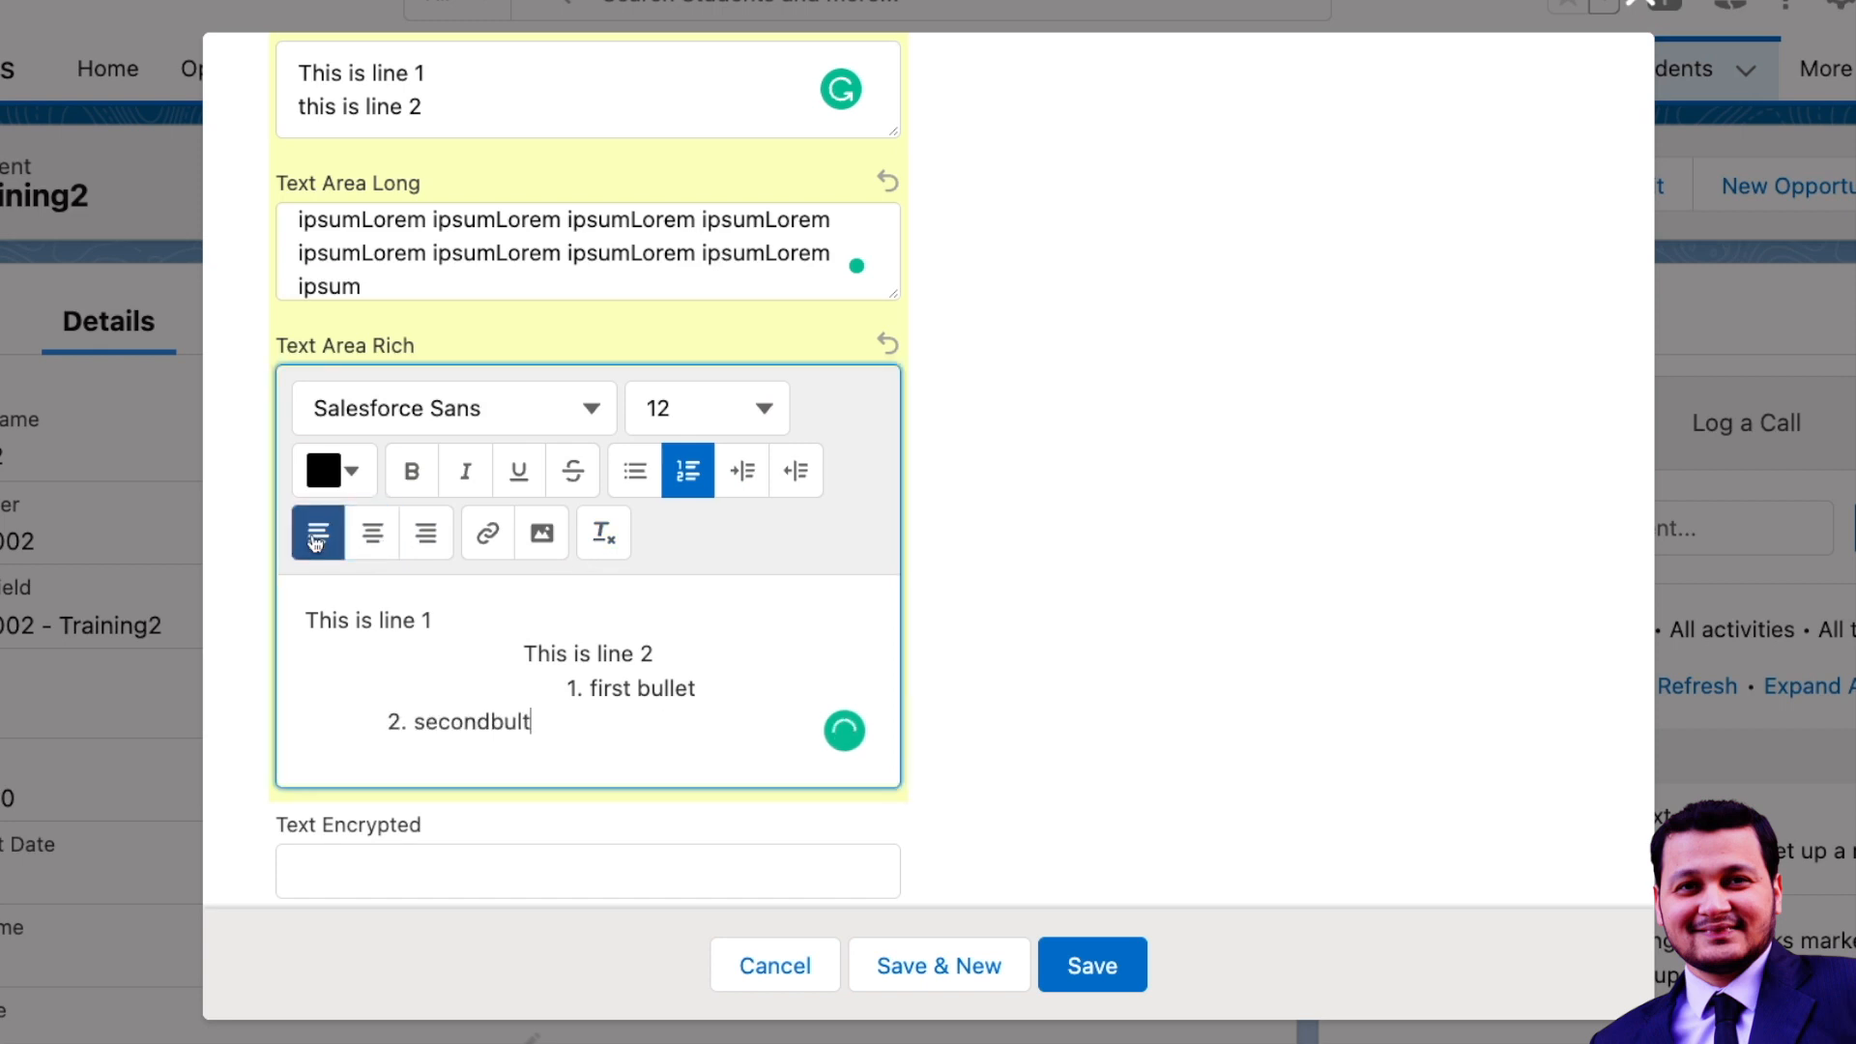
{"action": "double_click", "coordinate": [484, 722]}
{"action": "left_click", "coordinate": [546, 715]}
{"action": "key", "text": "BackSpace"}
{"action": "key", "text": "BackSpace"}
{"action": "type", "text": "lle"}
Format the list item "secondbullet" as bold, italic, underlined and strikethrough
{"action": "double_click", "coordinate": [502, 721]}
{"action": "left_click", "coordinate": [411, 471]}
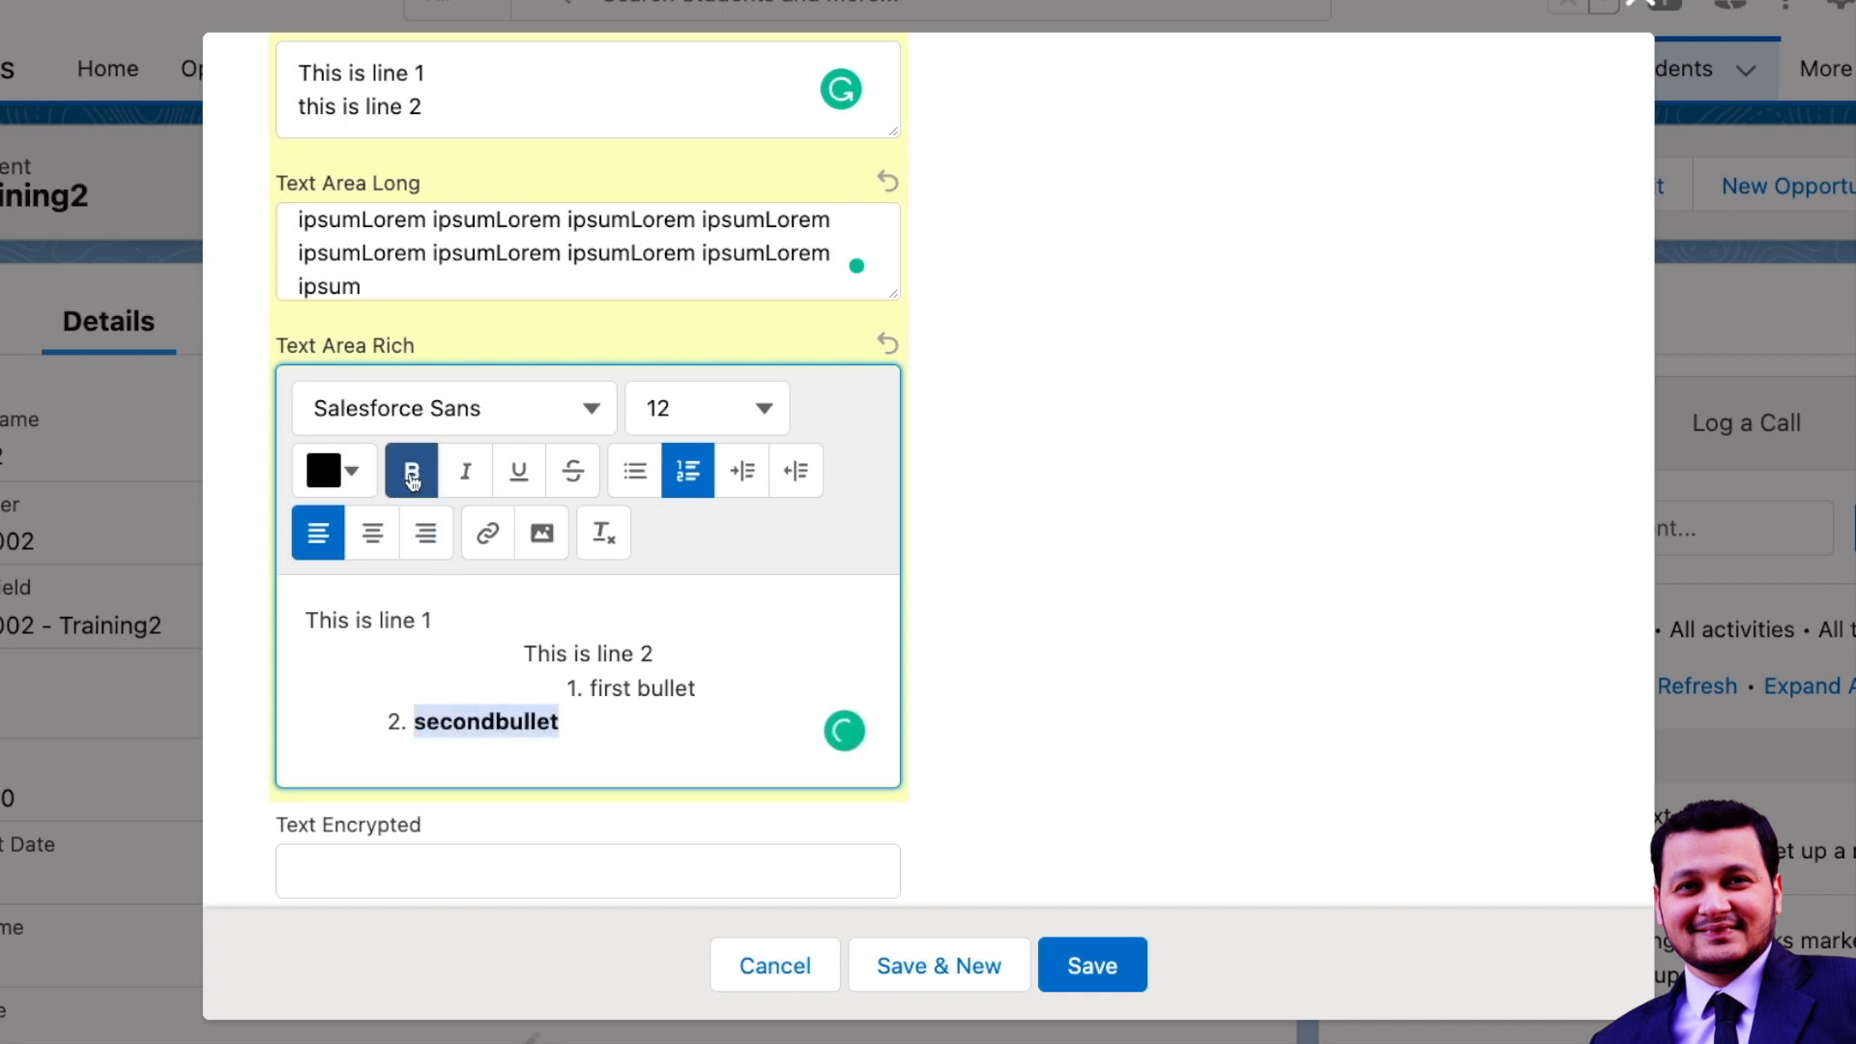
{"action": "left_click", "coordinate": [470, 473]}
{"action": "left_click", "coordinate": [519, 472]}
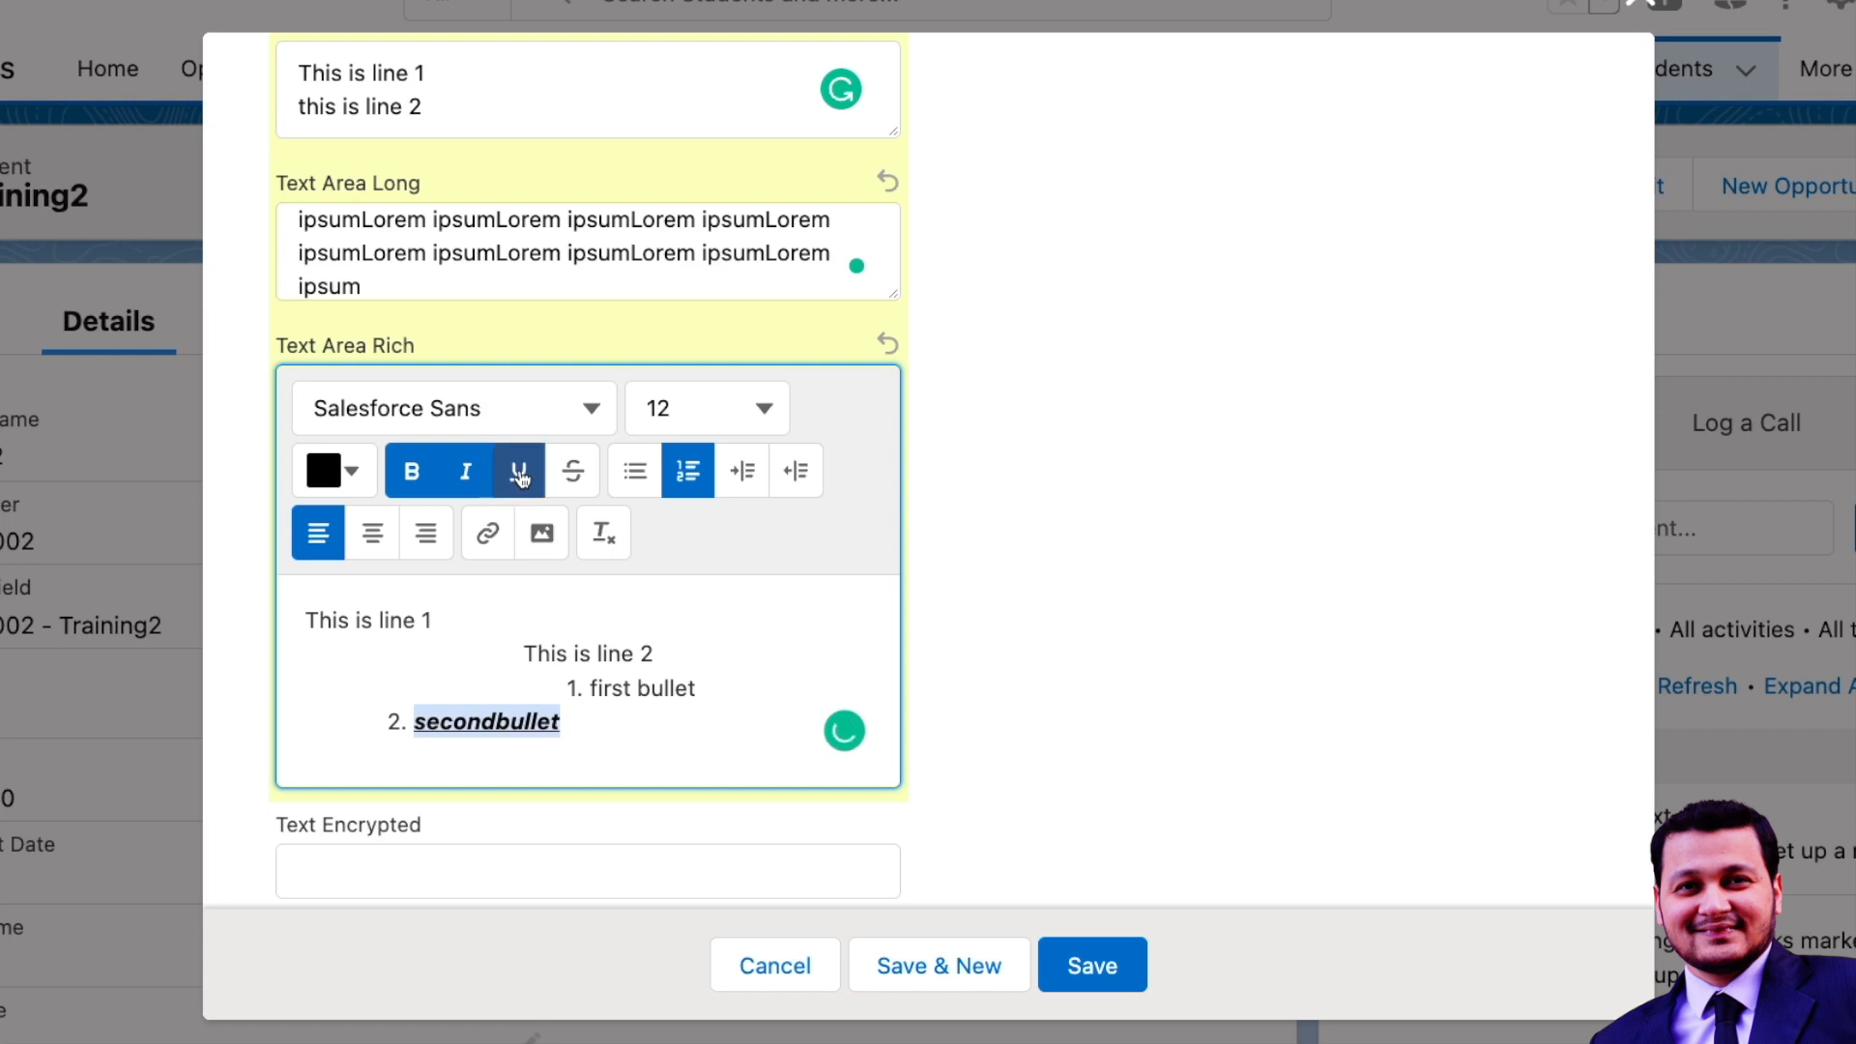
{"action": "left_click", "coordinate": [571, 477]}
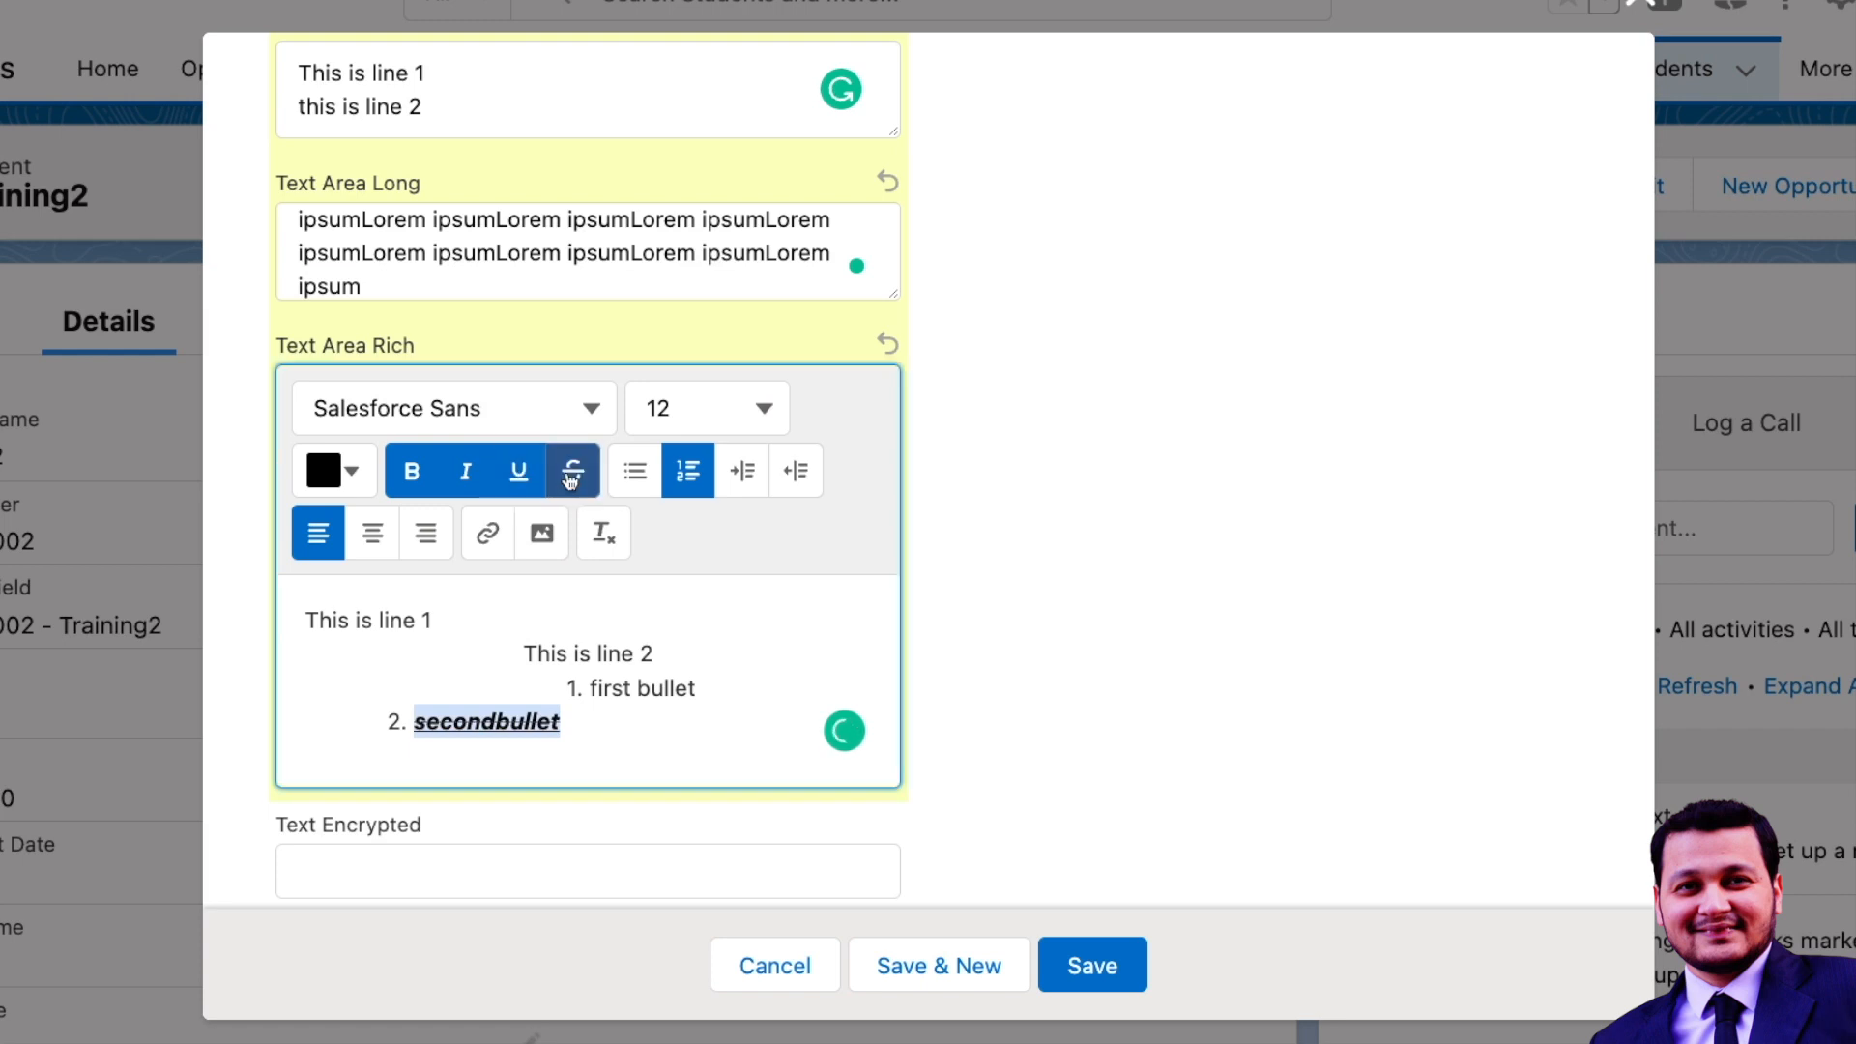
{"action": "left_click", "coordinate": [488, 535]}
{"action": "left_click", "coordinate": [408, 717]}
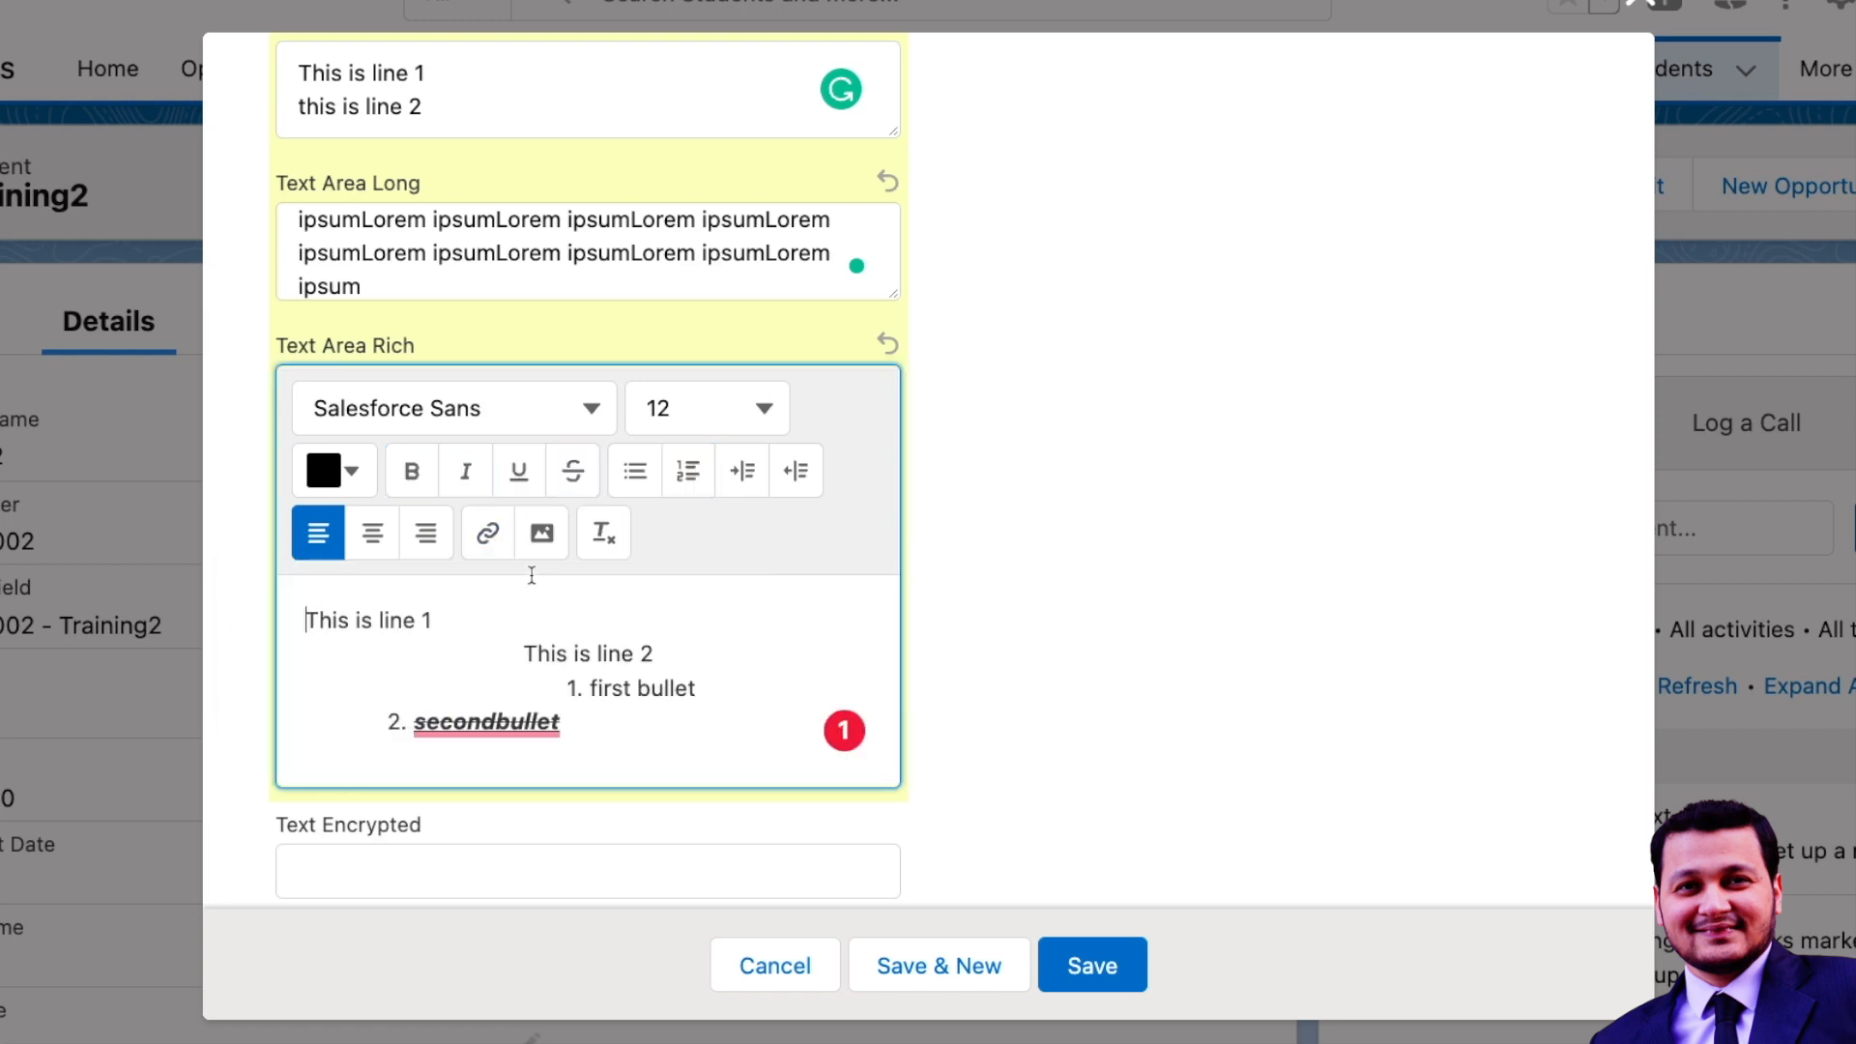
{"action": "left_click", "coordinate": [549, 549]}
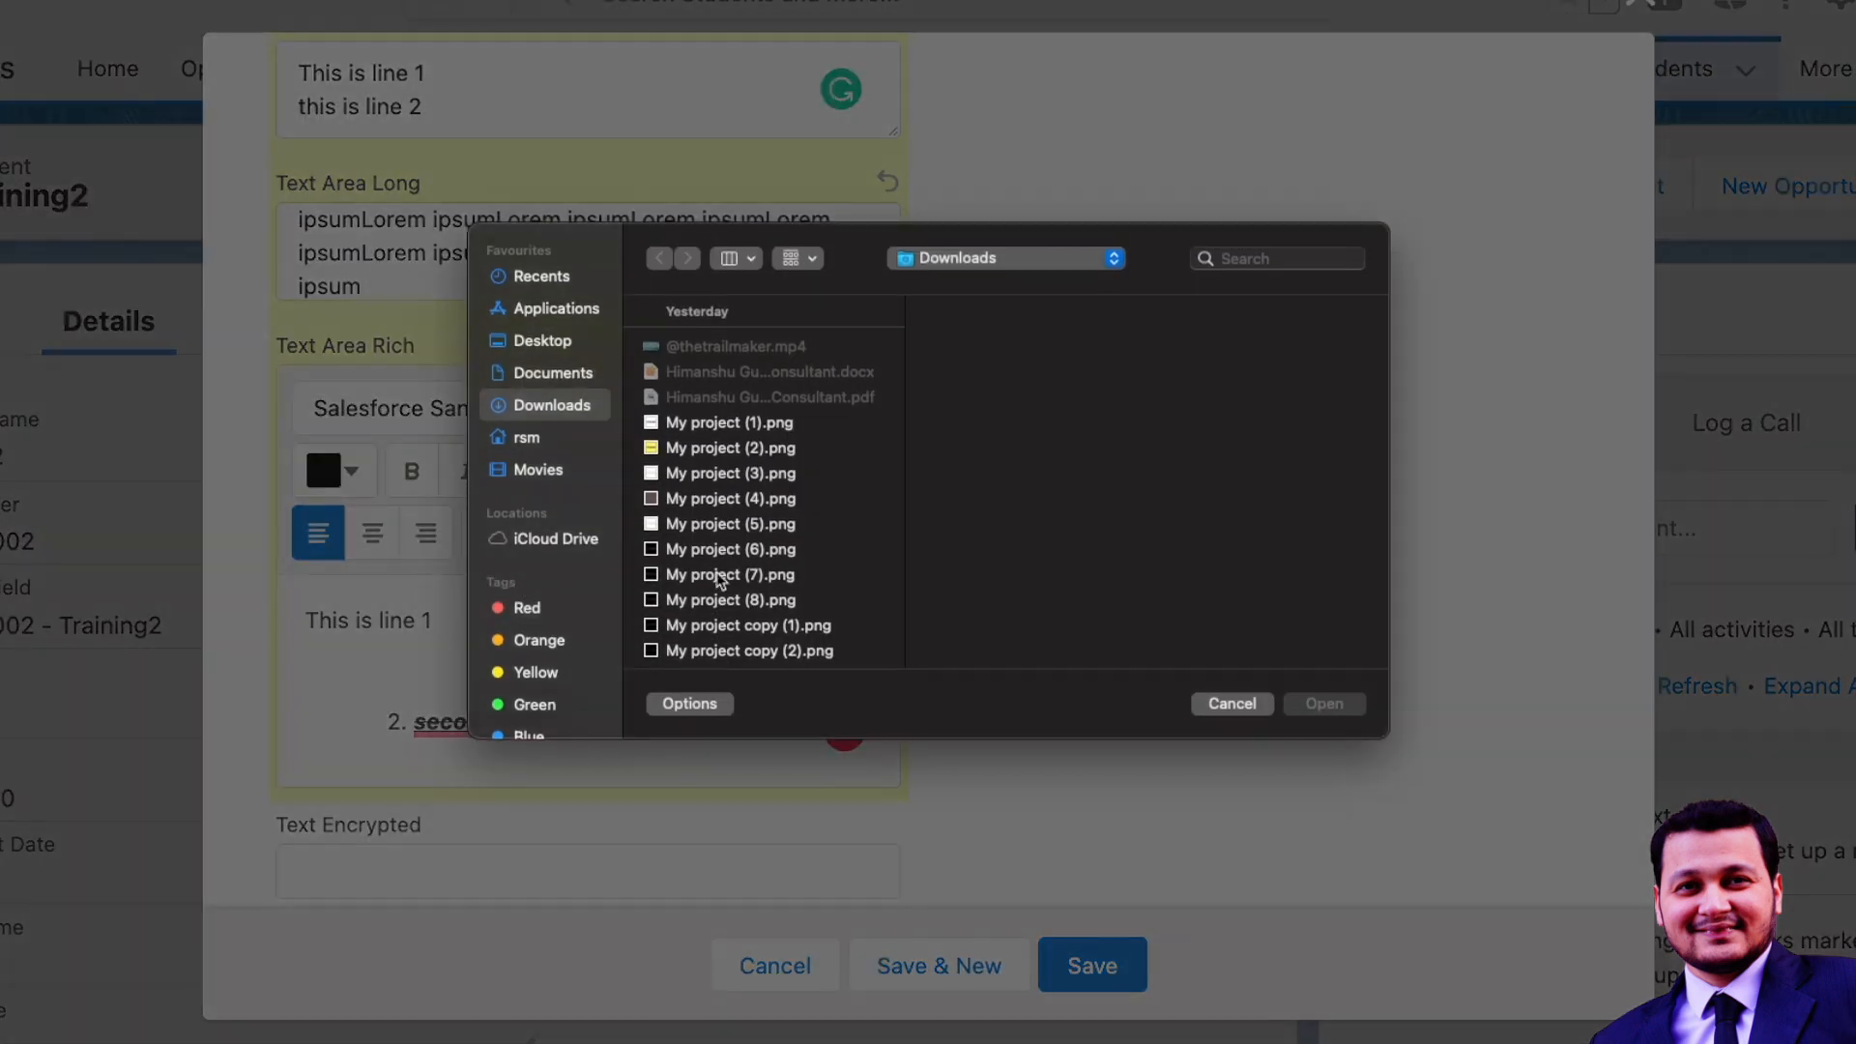
{"action": "left_click", "coordinate": [1203, 706]}
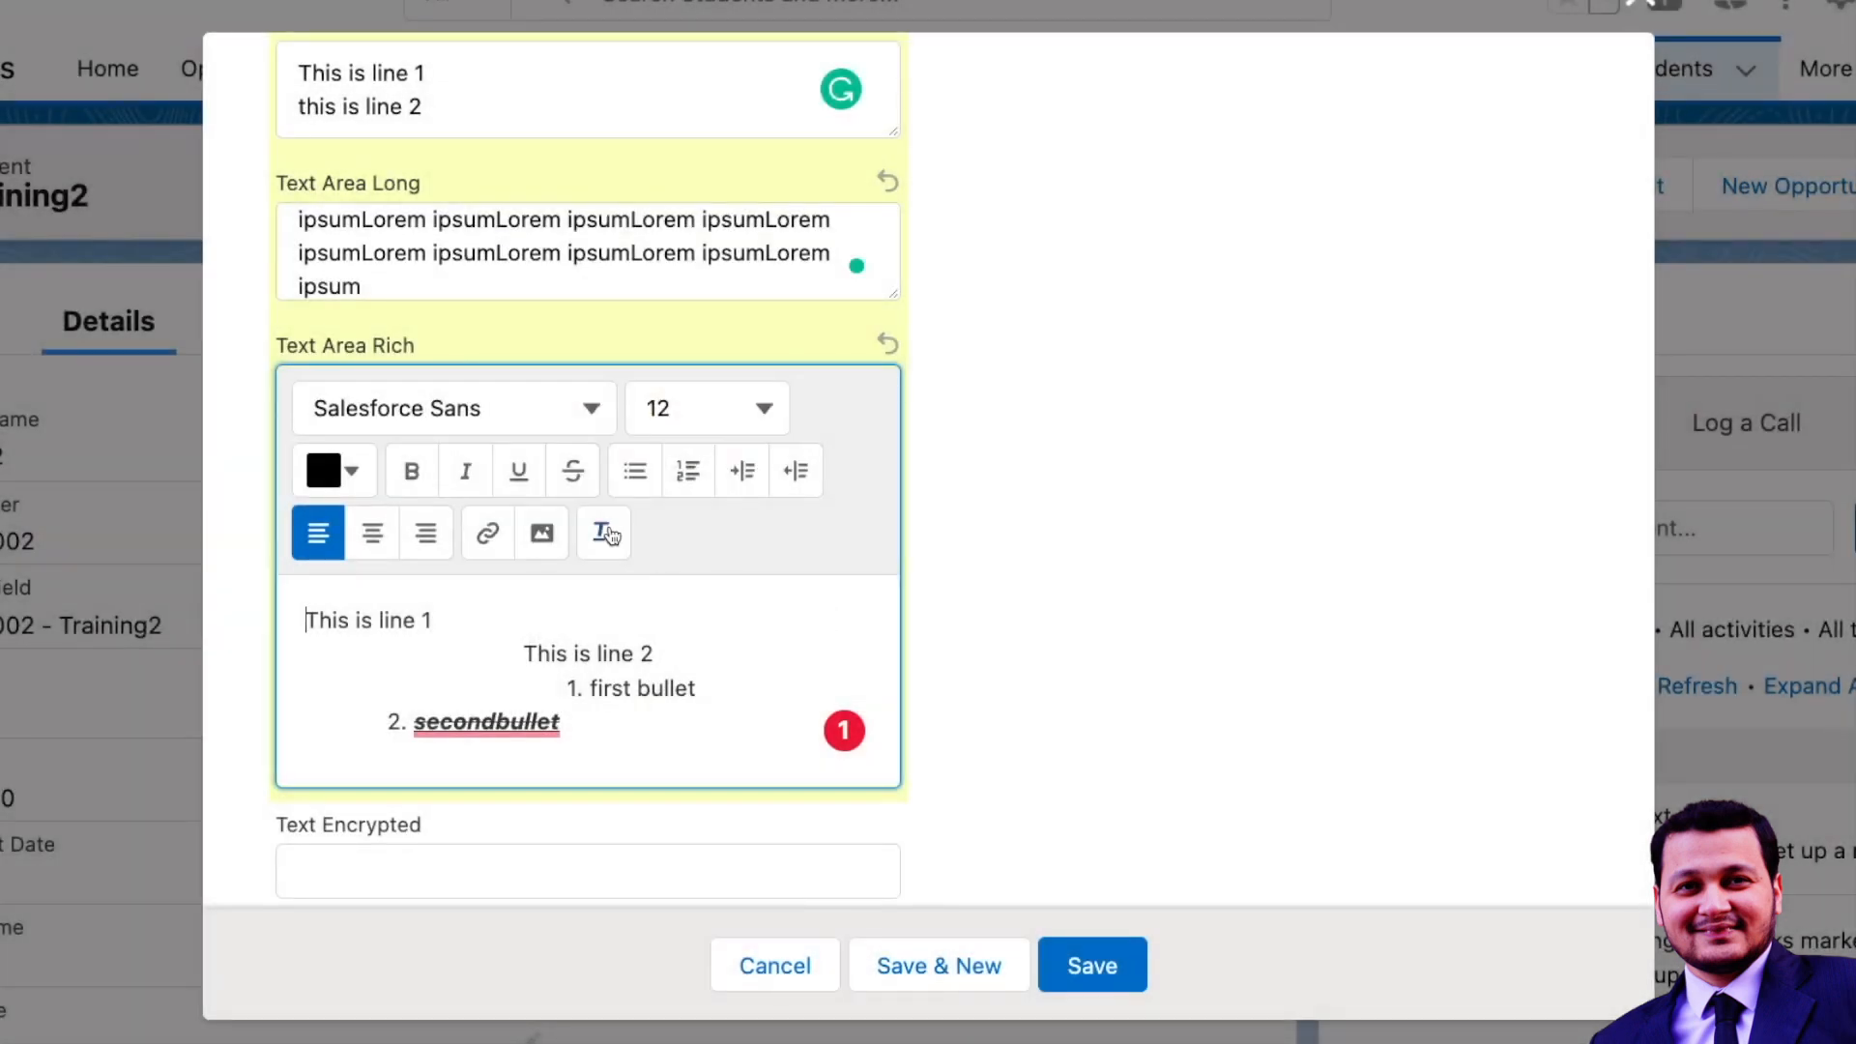
Enter a sample password in the Text Encrypted field and save the new Student record
{"action": "scroll", "coordinate": [688, 665], "scroll_direction": "down", "scroll_amount": 1}
{"action": "left_click", "coordinate": [530, 833]}
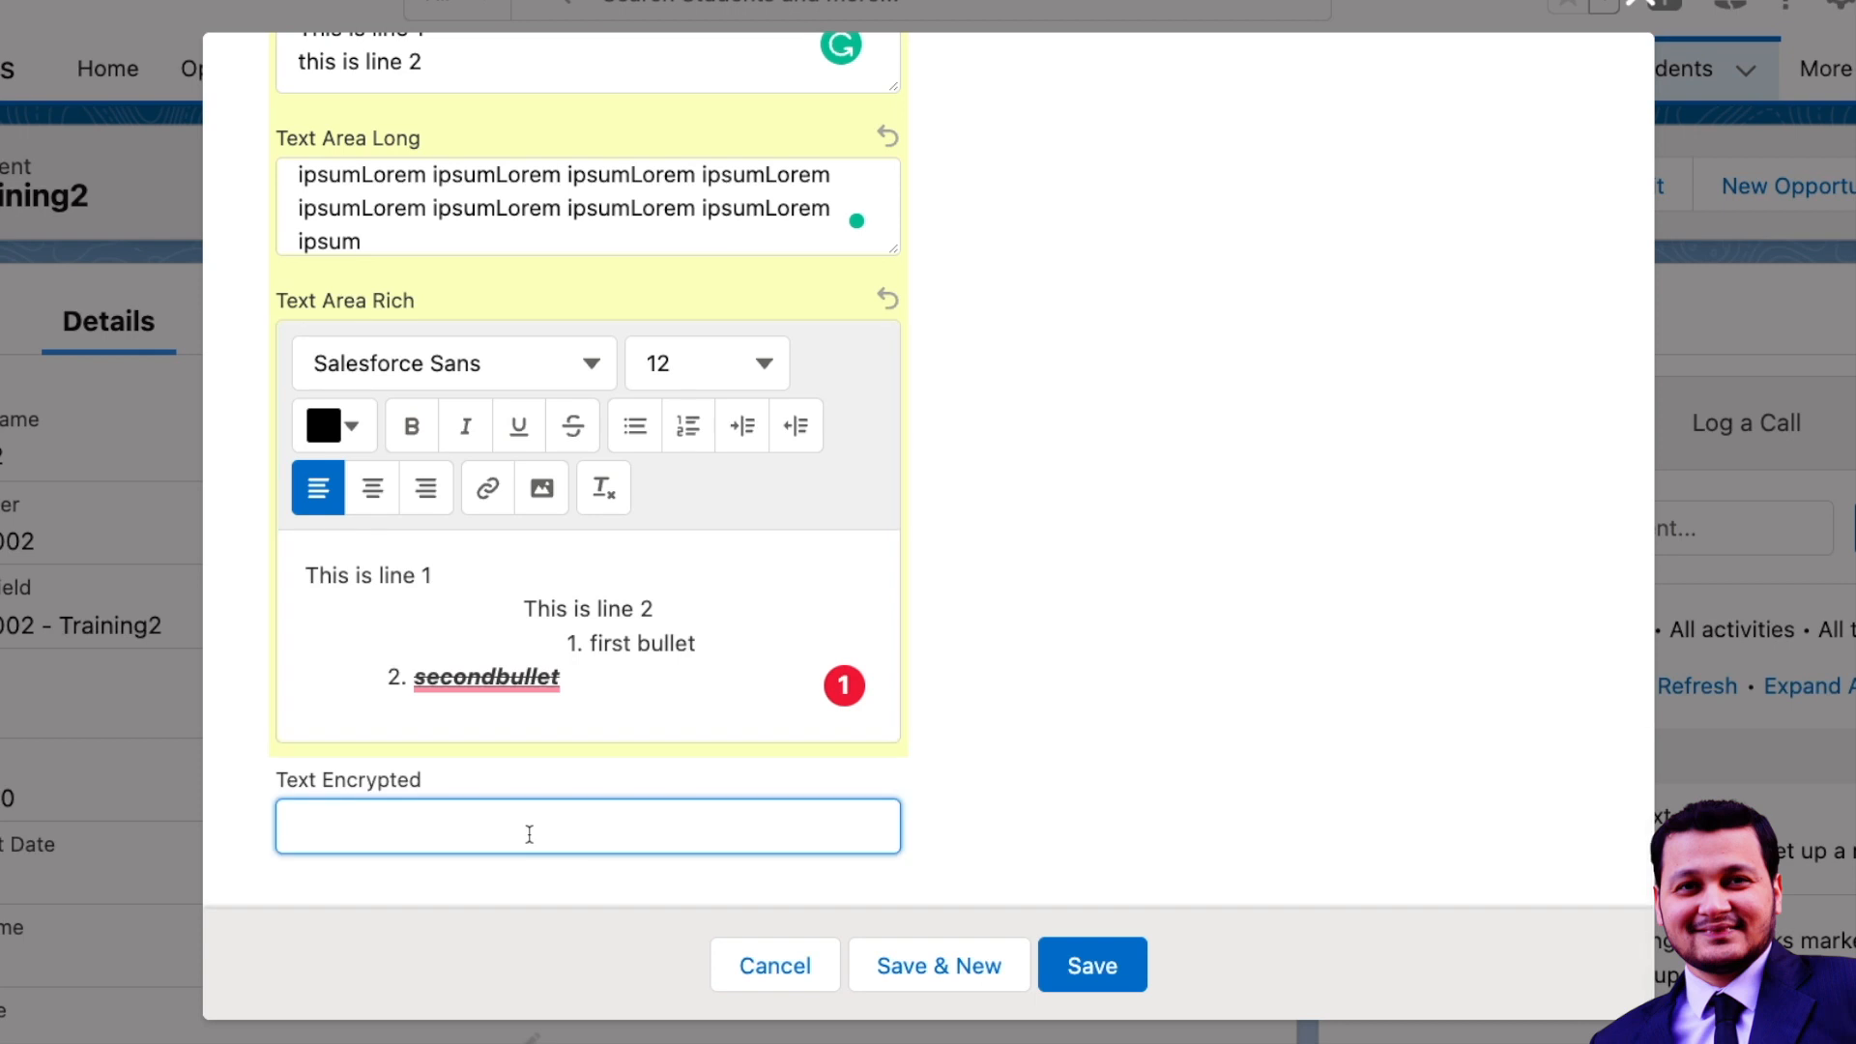
{"action": "type", "text": "thisisa"}
{"action": "key", "text": "BackSpace"}
{"action": "type", "text": "password"}
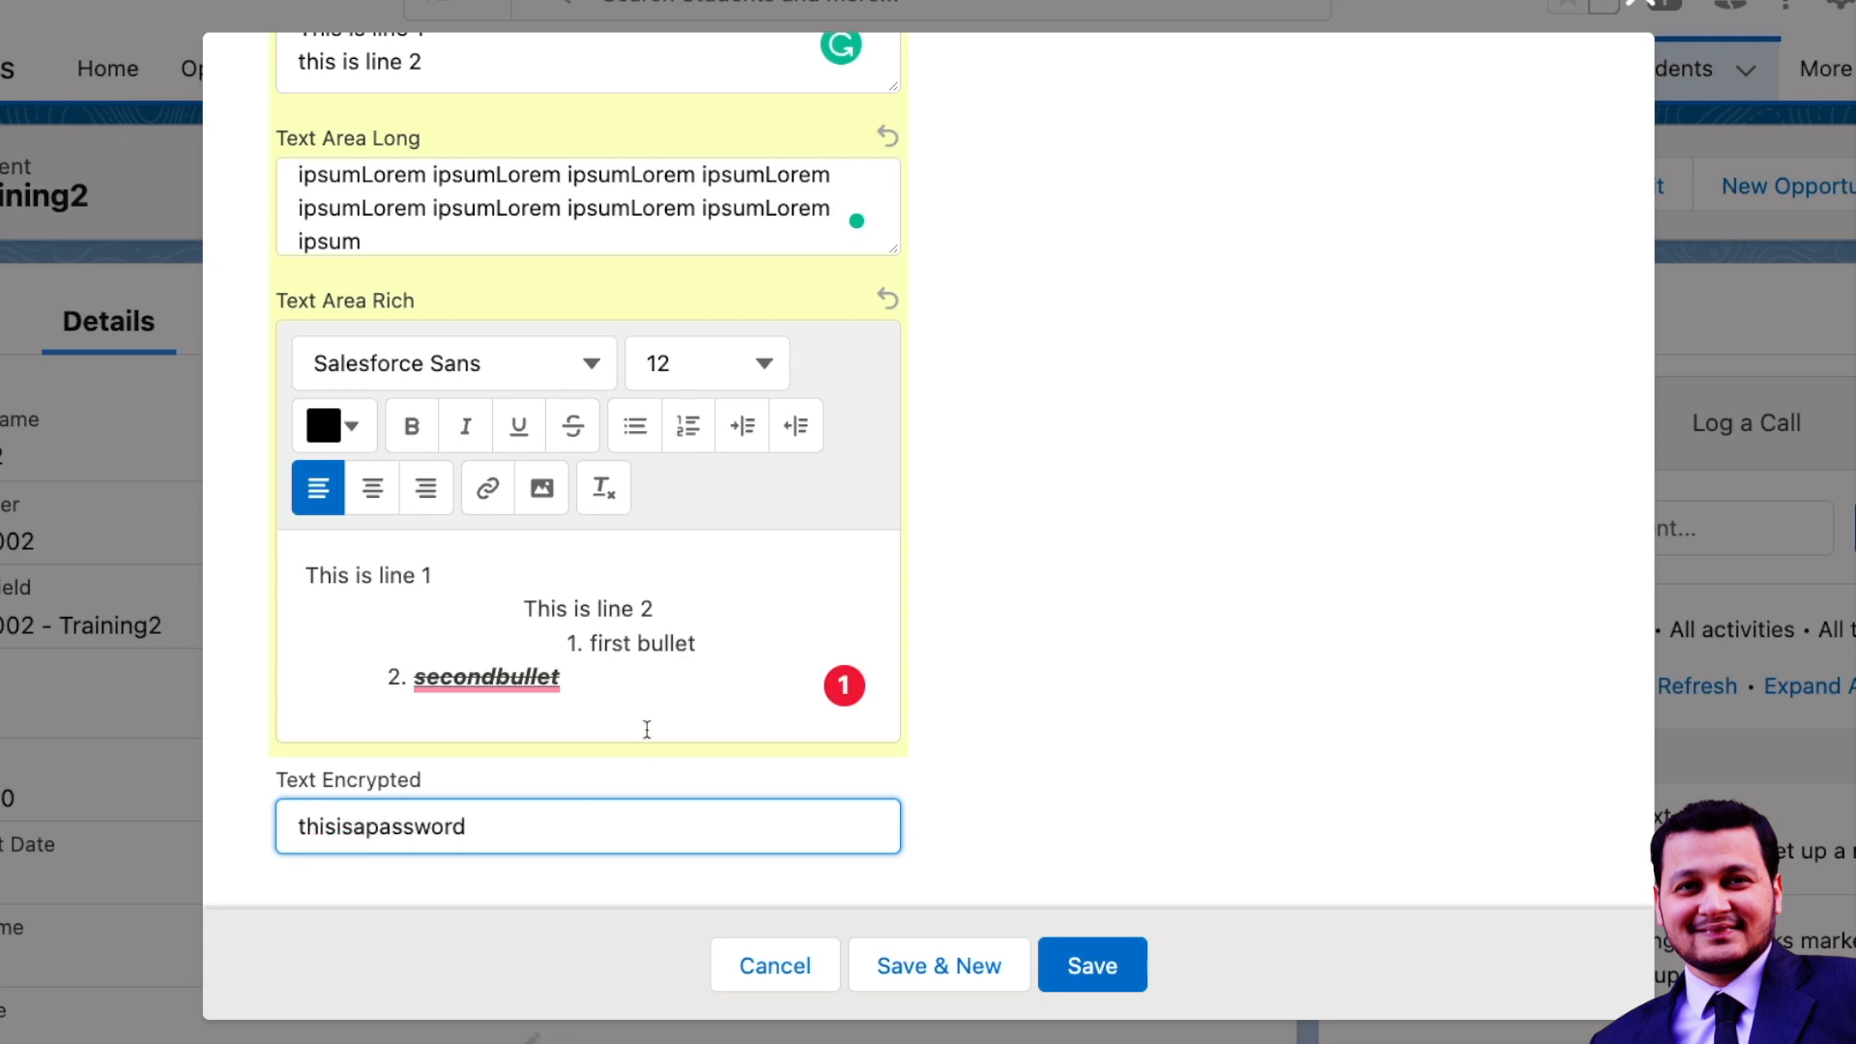
{"action": "left_click", "coordinate": [1087, 975]}
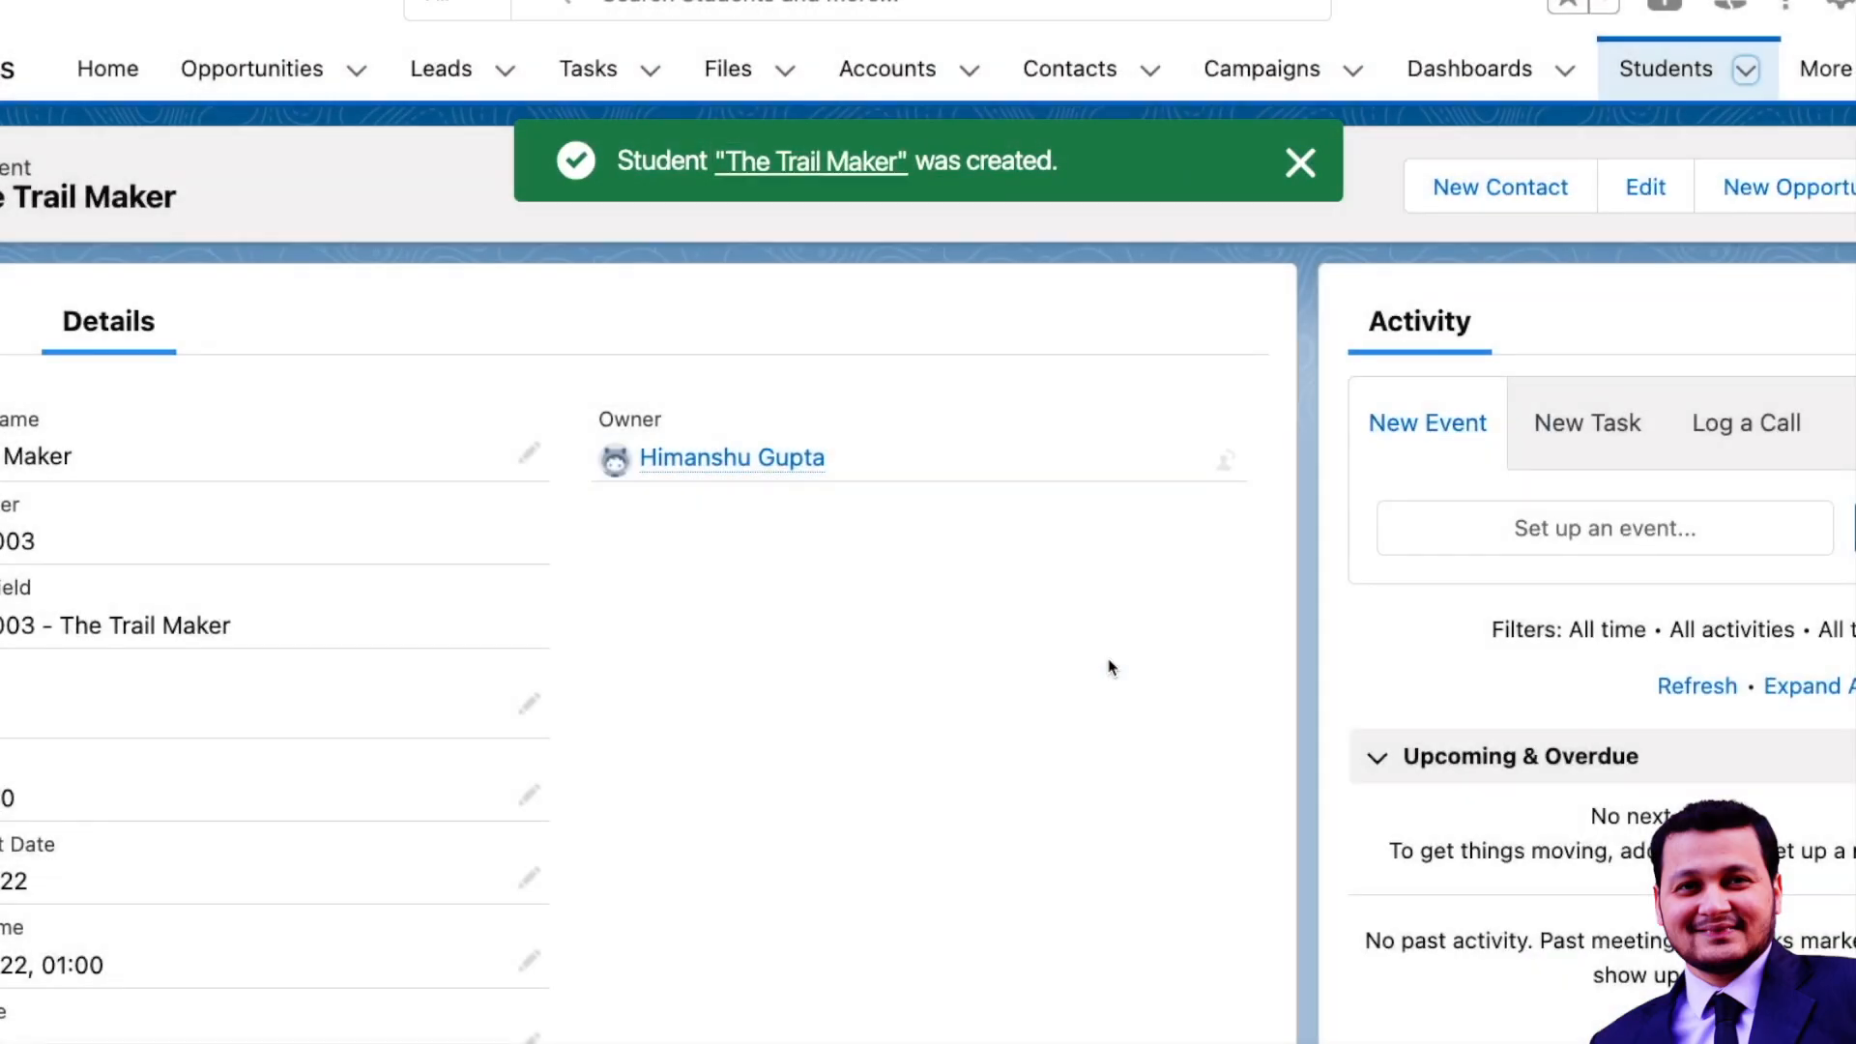
Examine how the saved Student record displays each text-type field, especially the Text Encrypted value
{"action": "scroll", "coordinate": [571, 629], "scroll_direction": "down", "scroll_amount": 3}
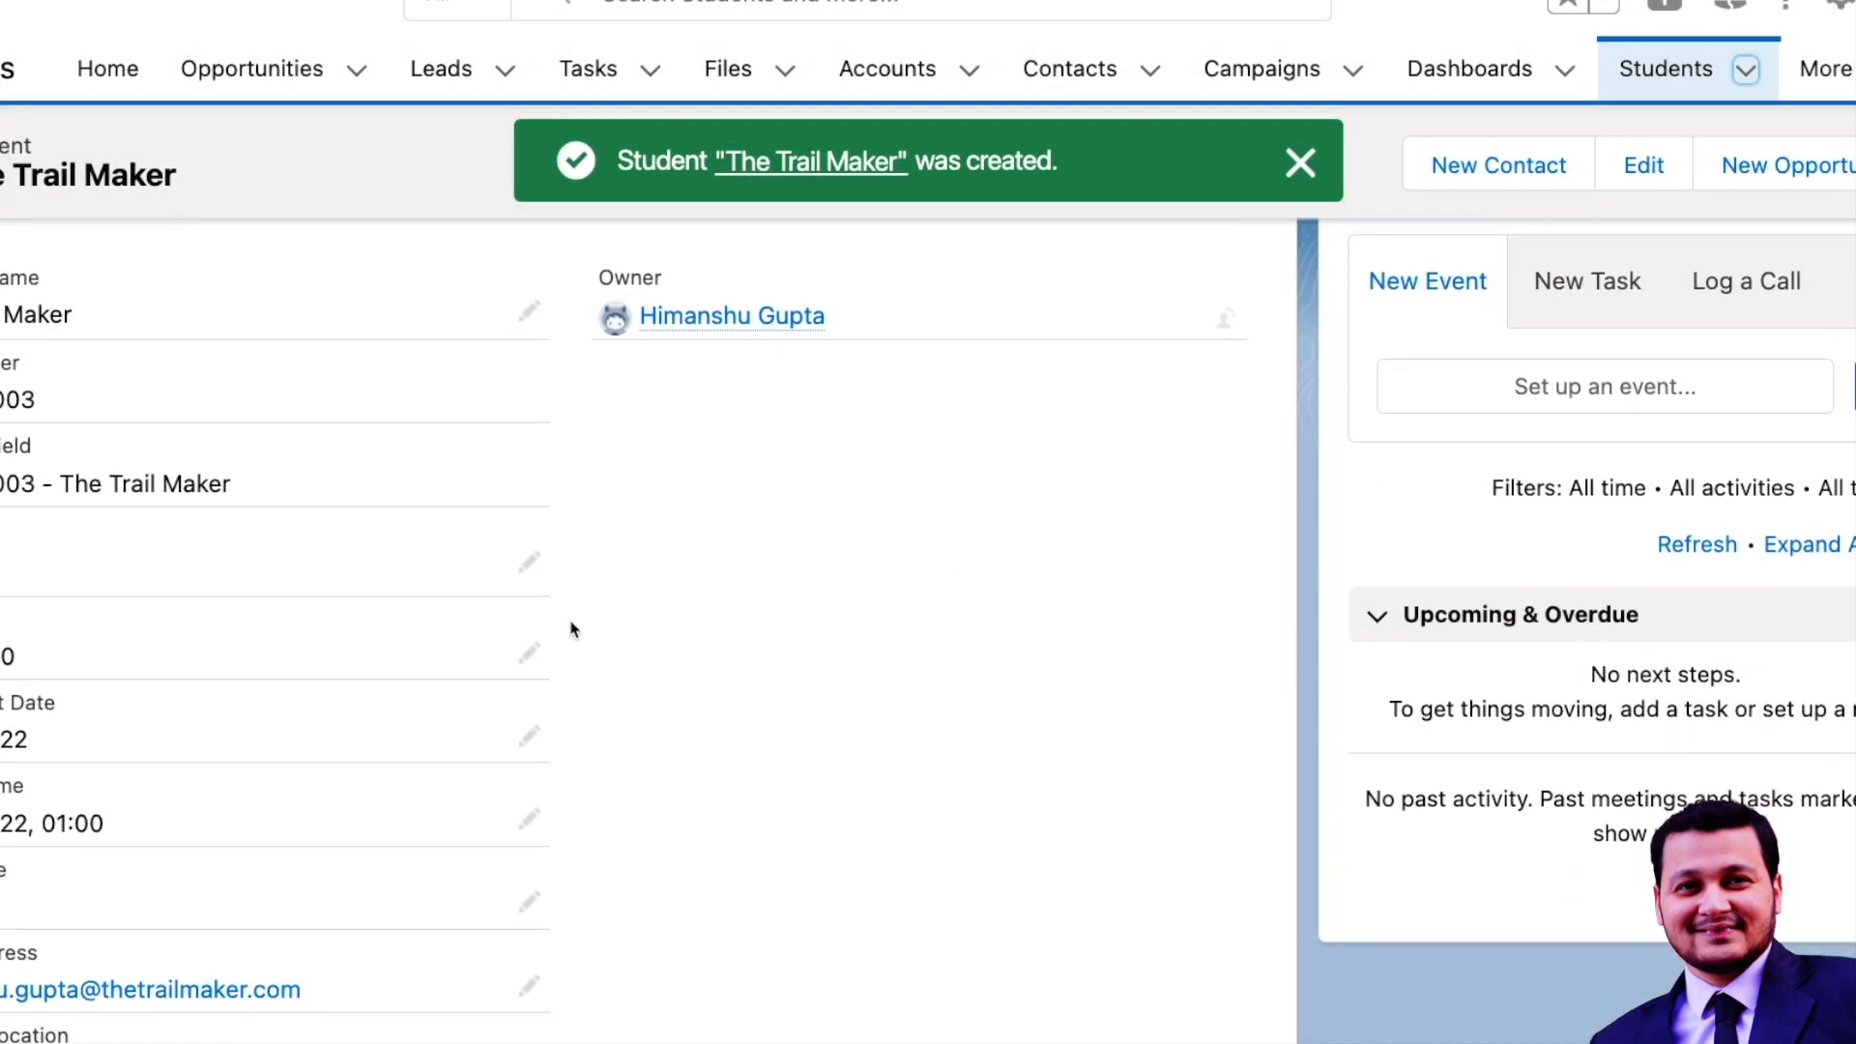
{"action": "scroll", "coordinate": [570, 629], "scroll_direction": "down", "scroll_amount": 1}
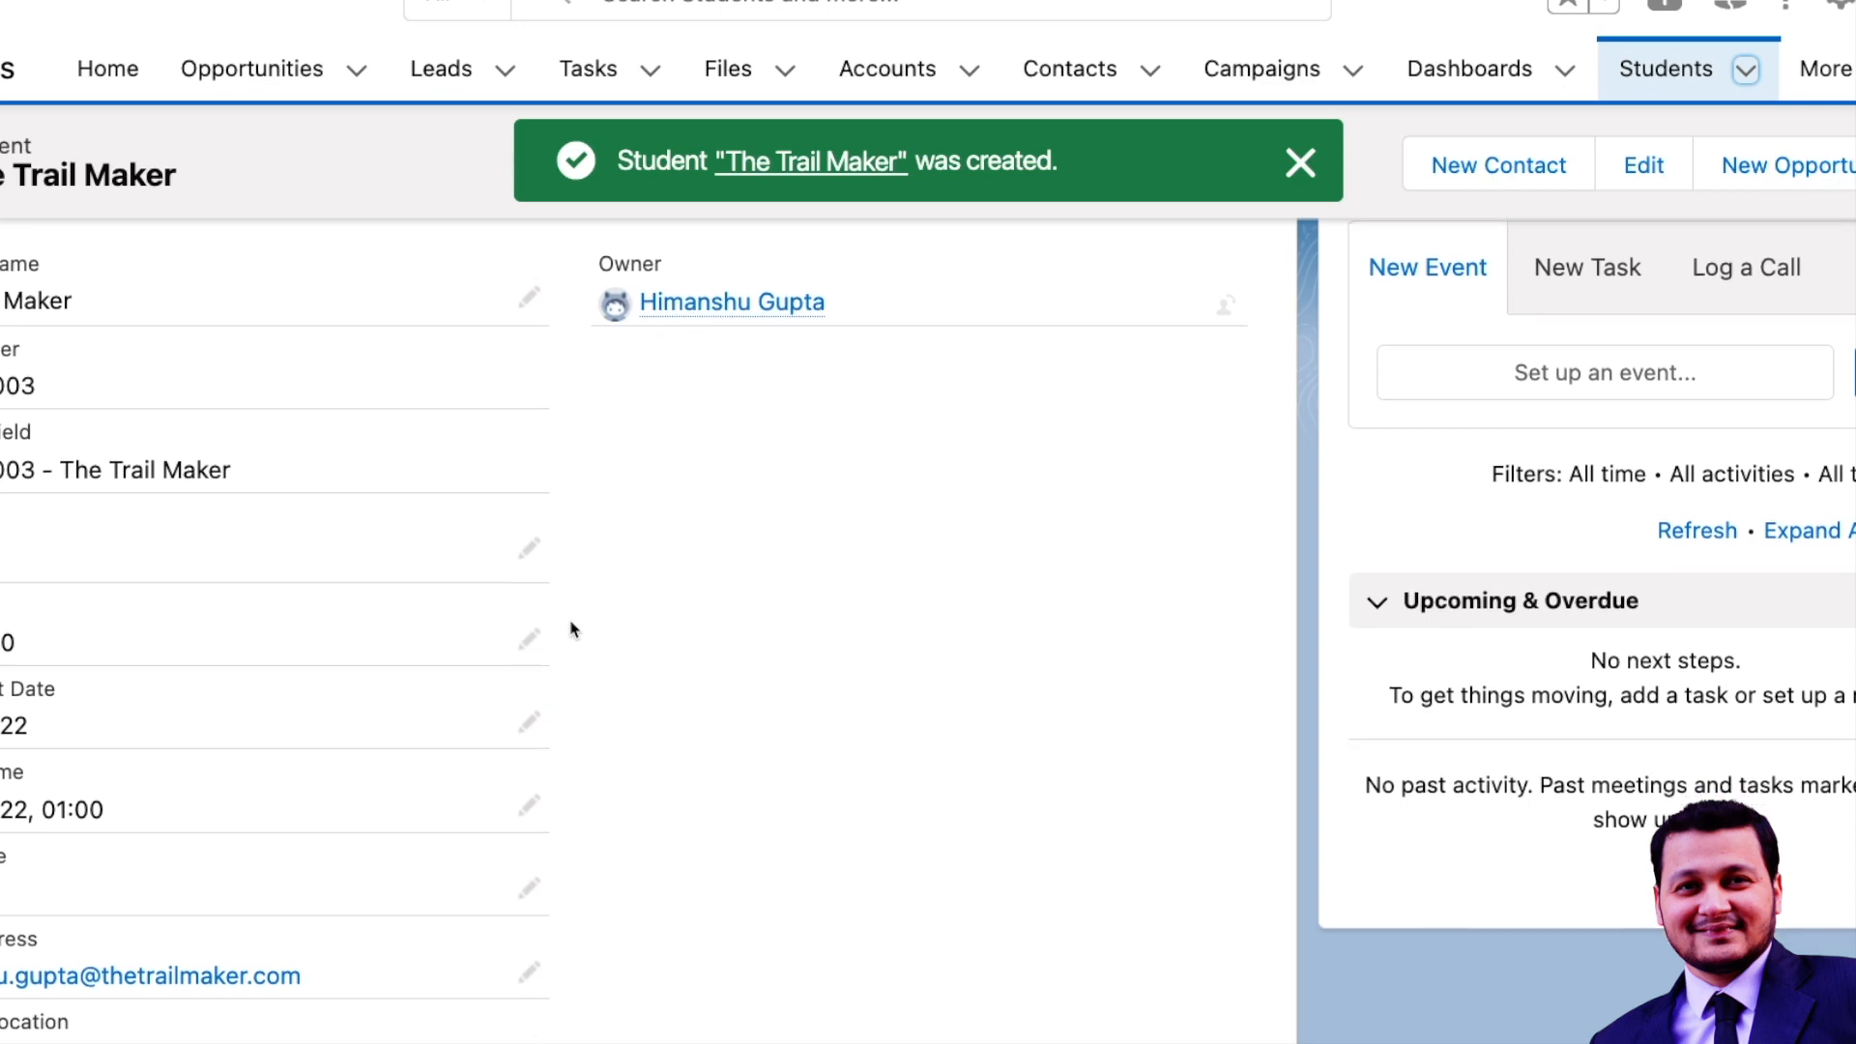
{"action": "scroll", "coordinate": [188, 595], "scroll_direction": "down", "scroll_amount": 2}
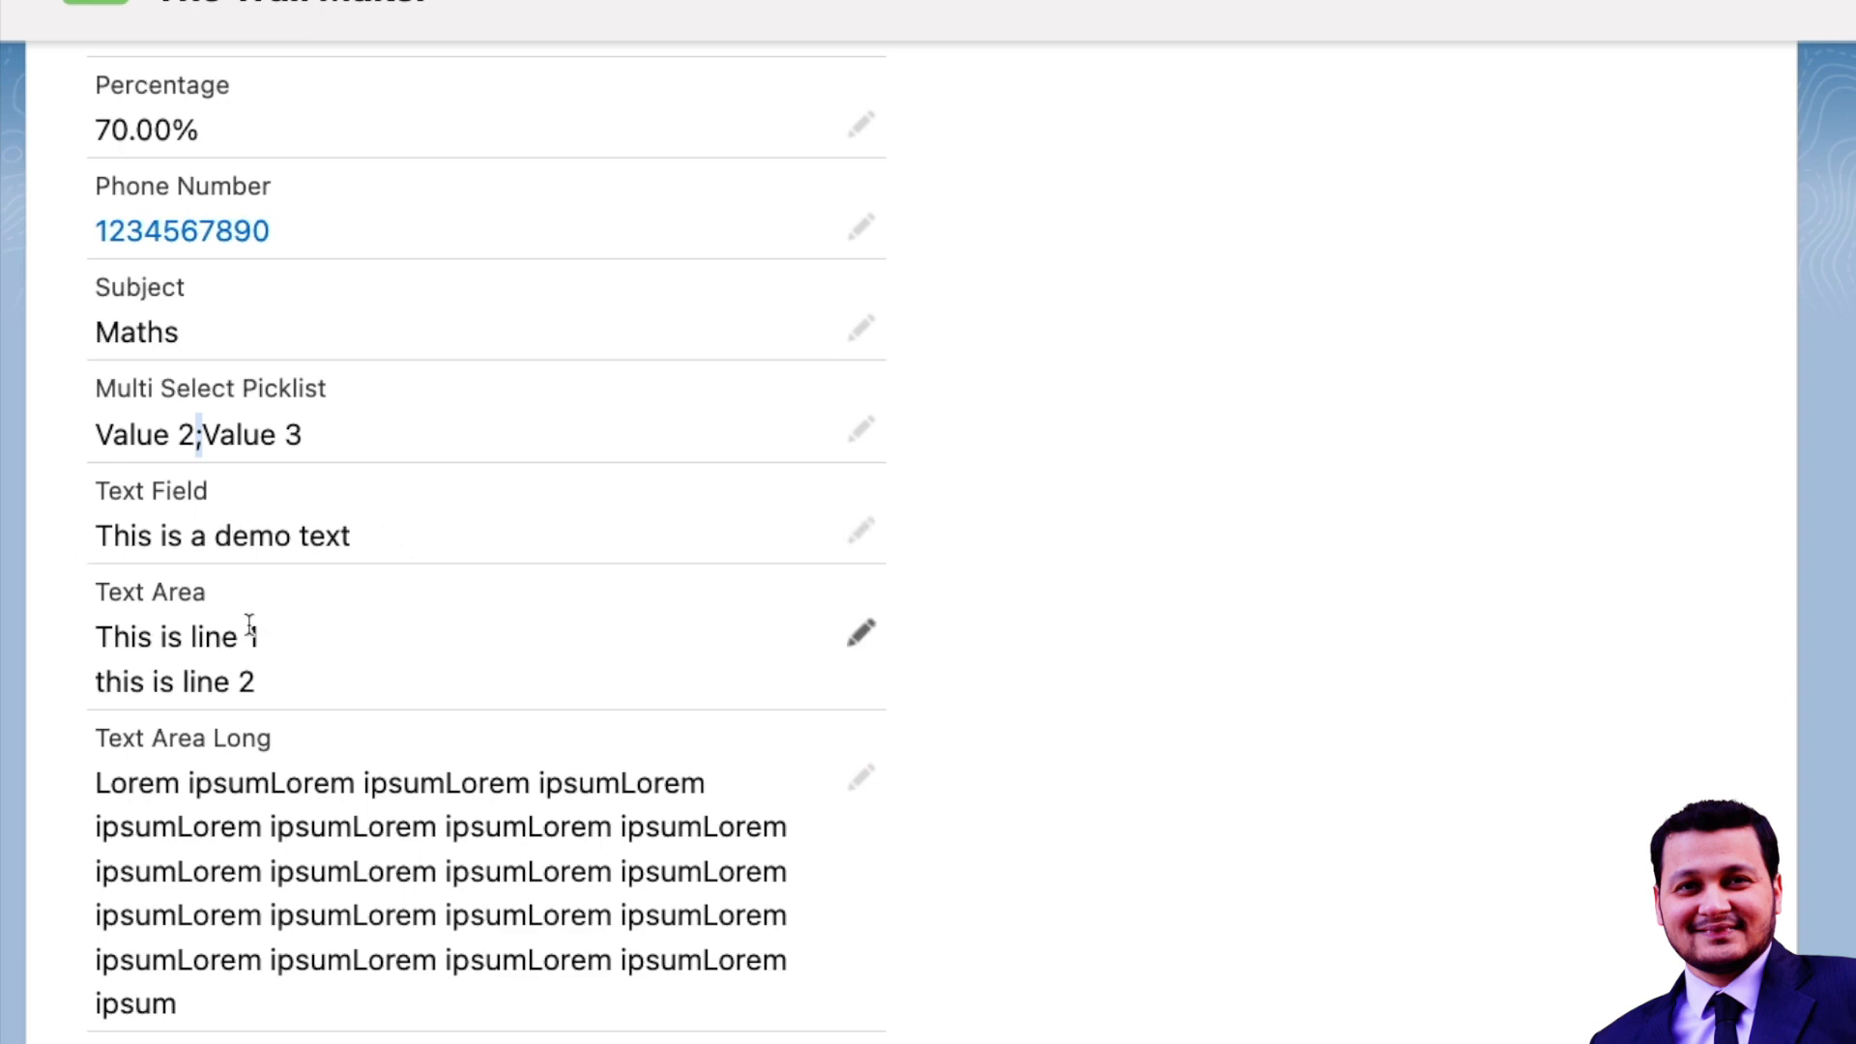
{"action": "scroll", "coordinate": [232, 619], "scroll_direction": "down", "scroll_amount": 3}
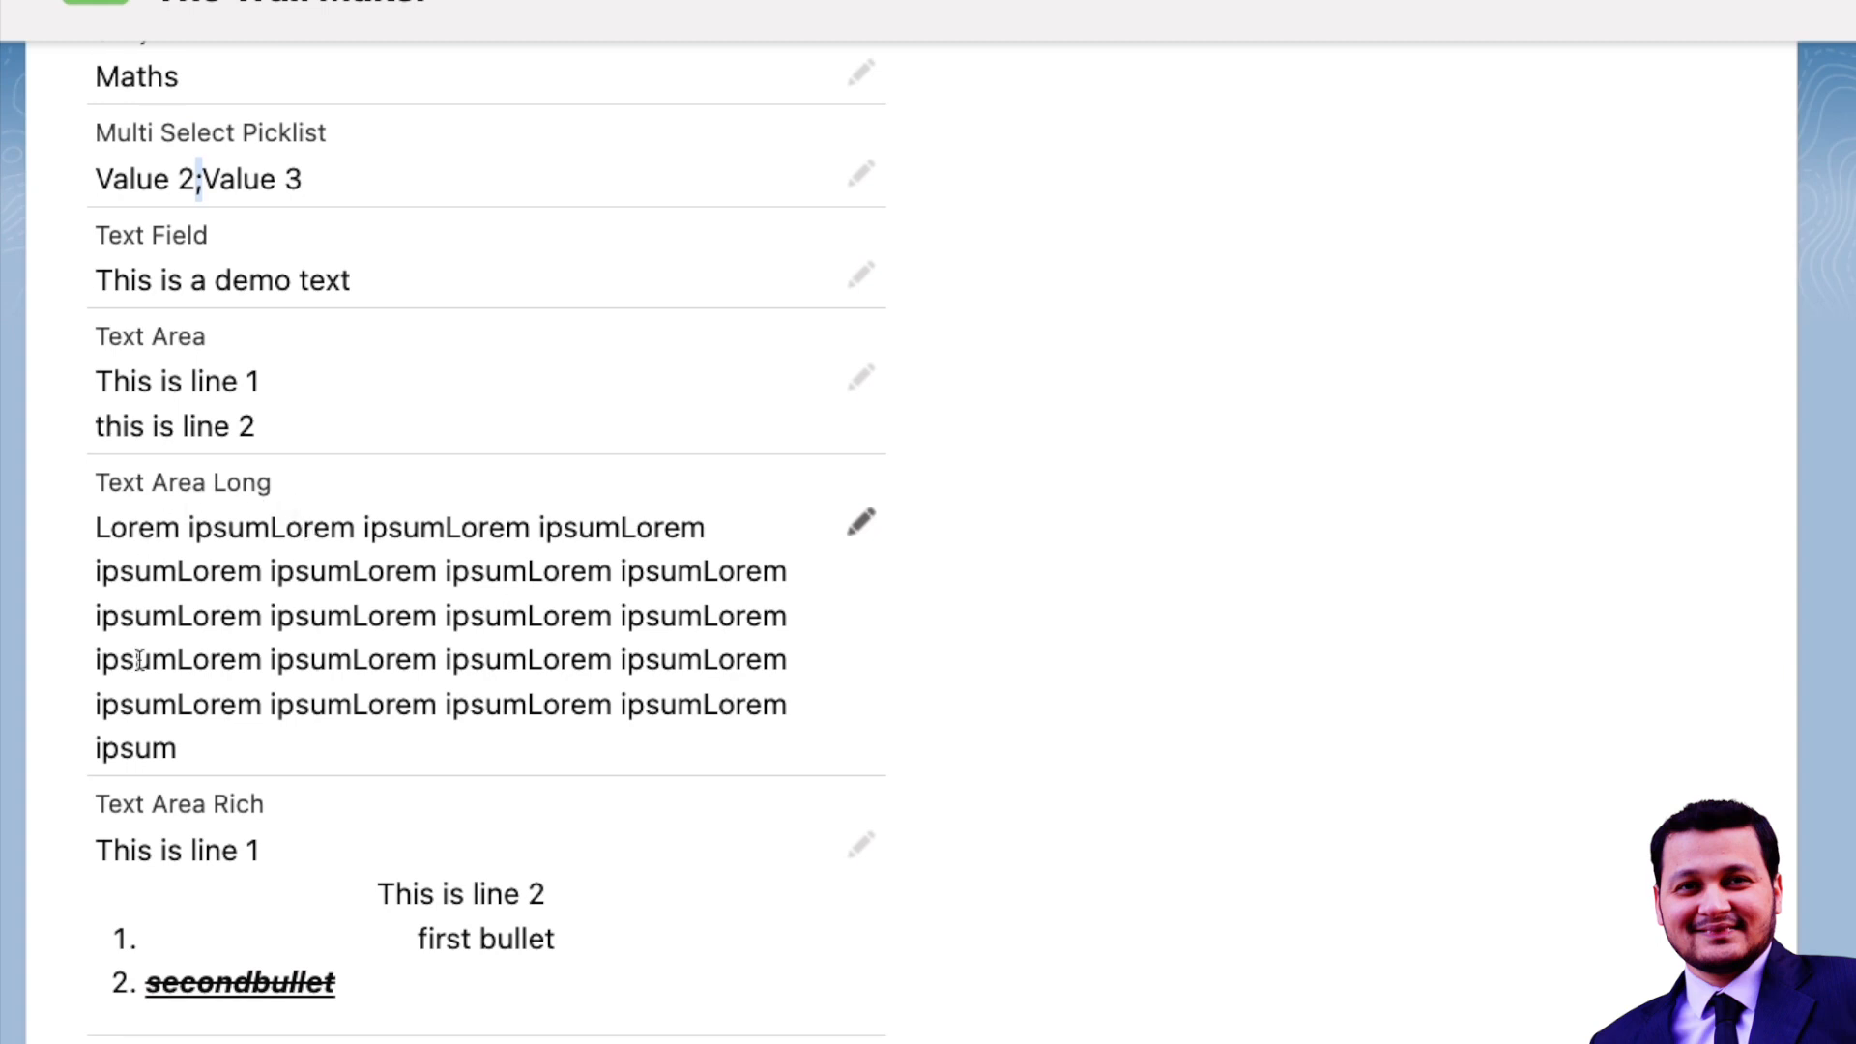
{"action": "scroll", "coordinate": [310, 675], "scroll_direction": "down", "scroll_amount": 2}
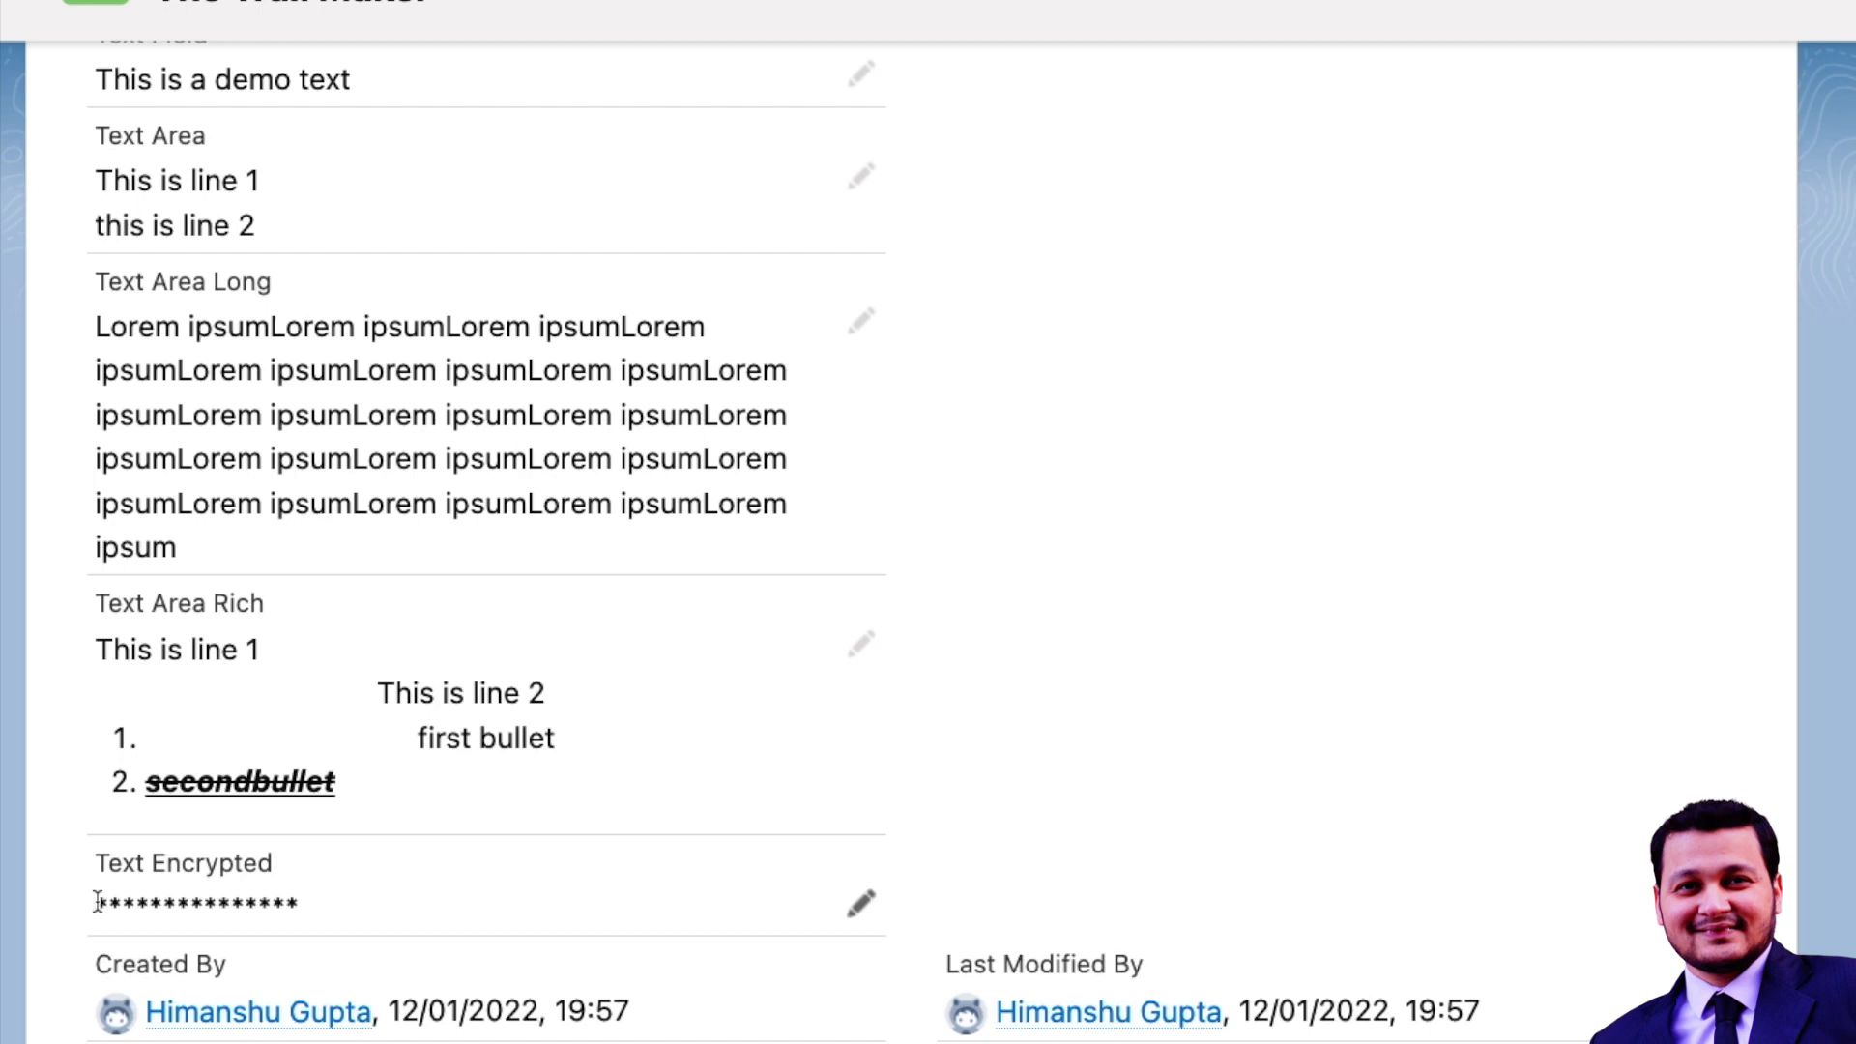
{"action": "left_click_drag", "start_coordinate": [94, 907], "coordinate": [338, 901]}
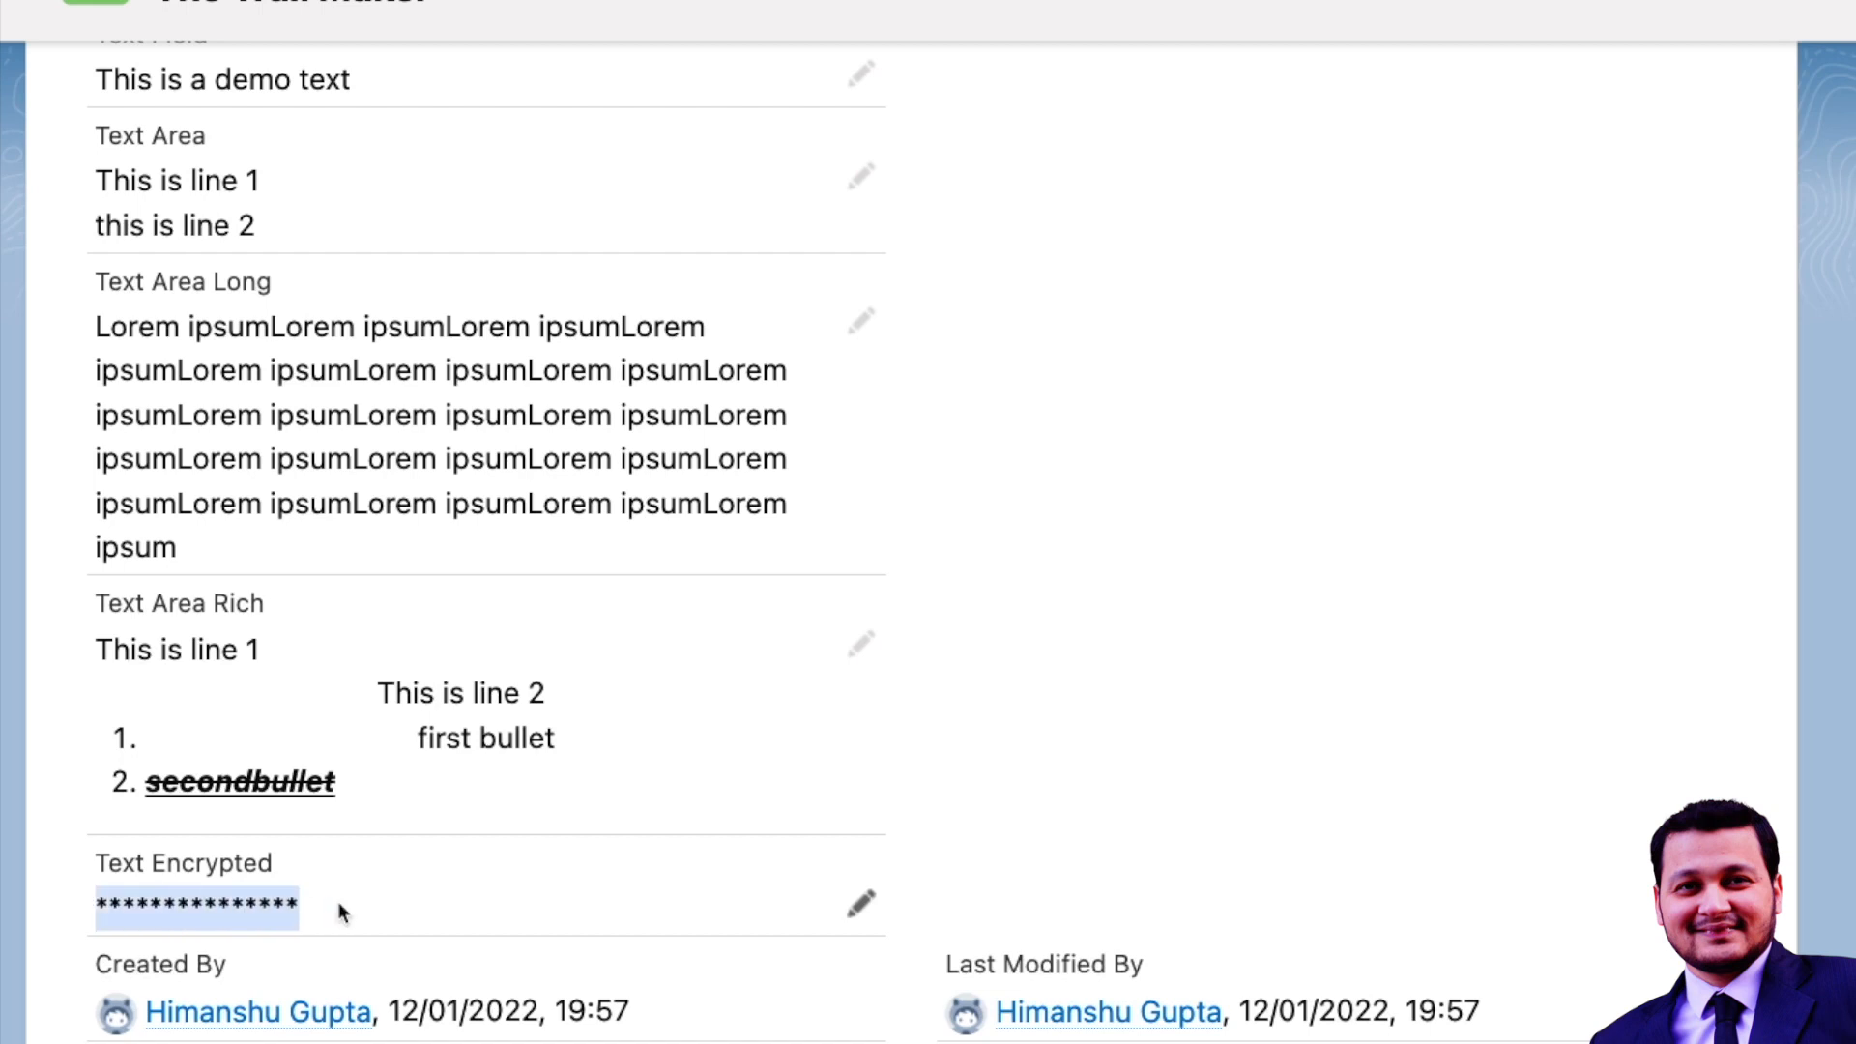
{"action": "left_click", "coordinate": [334, 897]}
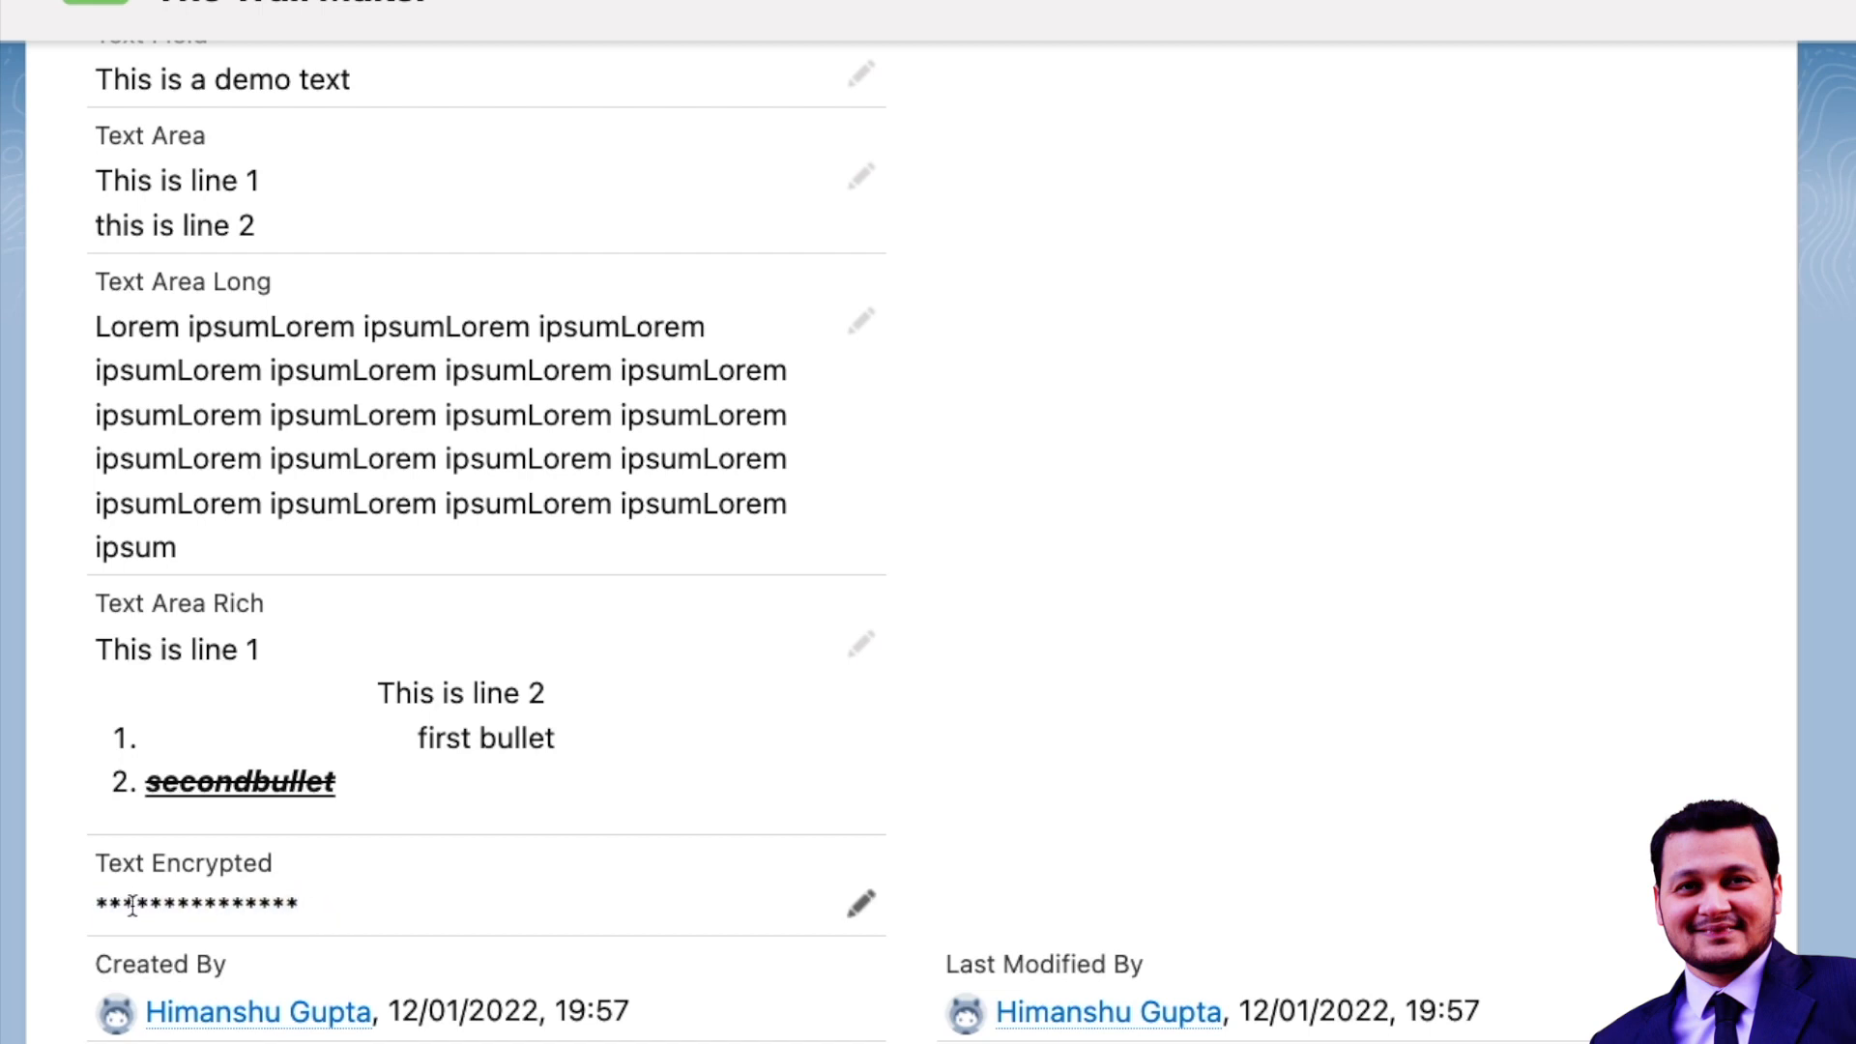
{"action": "left_click_drag", "start_coordinate": [133, 906], "coordinate": [300, 916]}
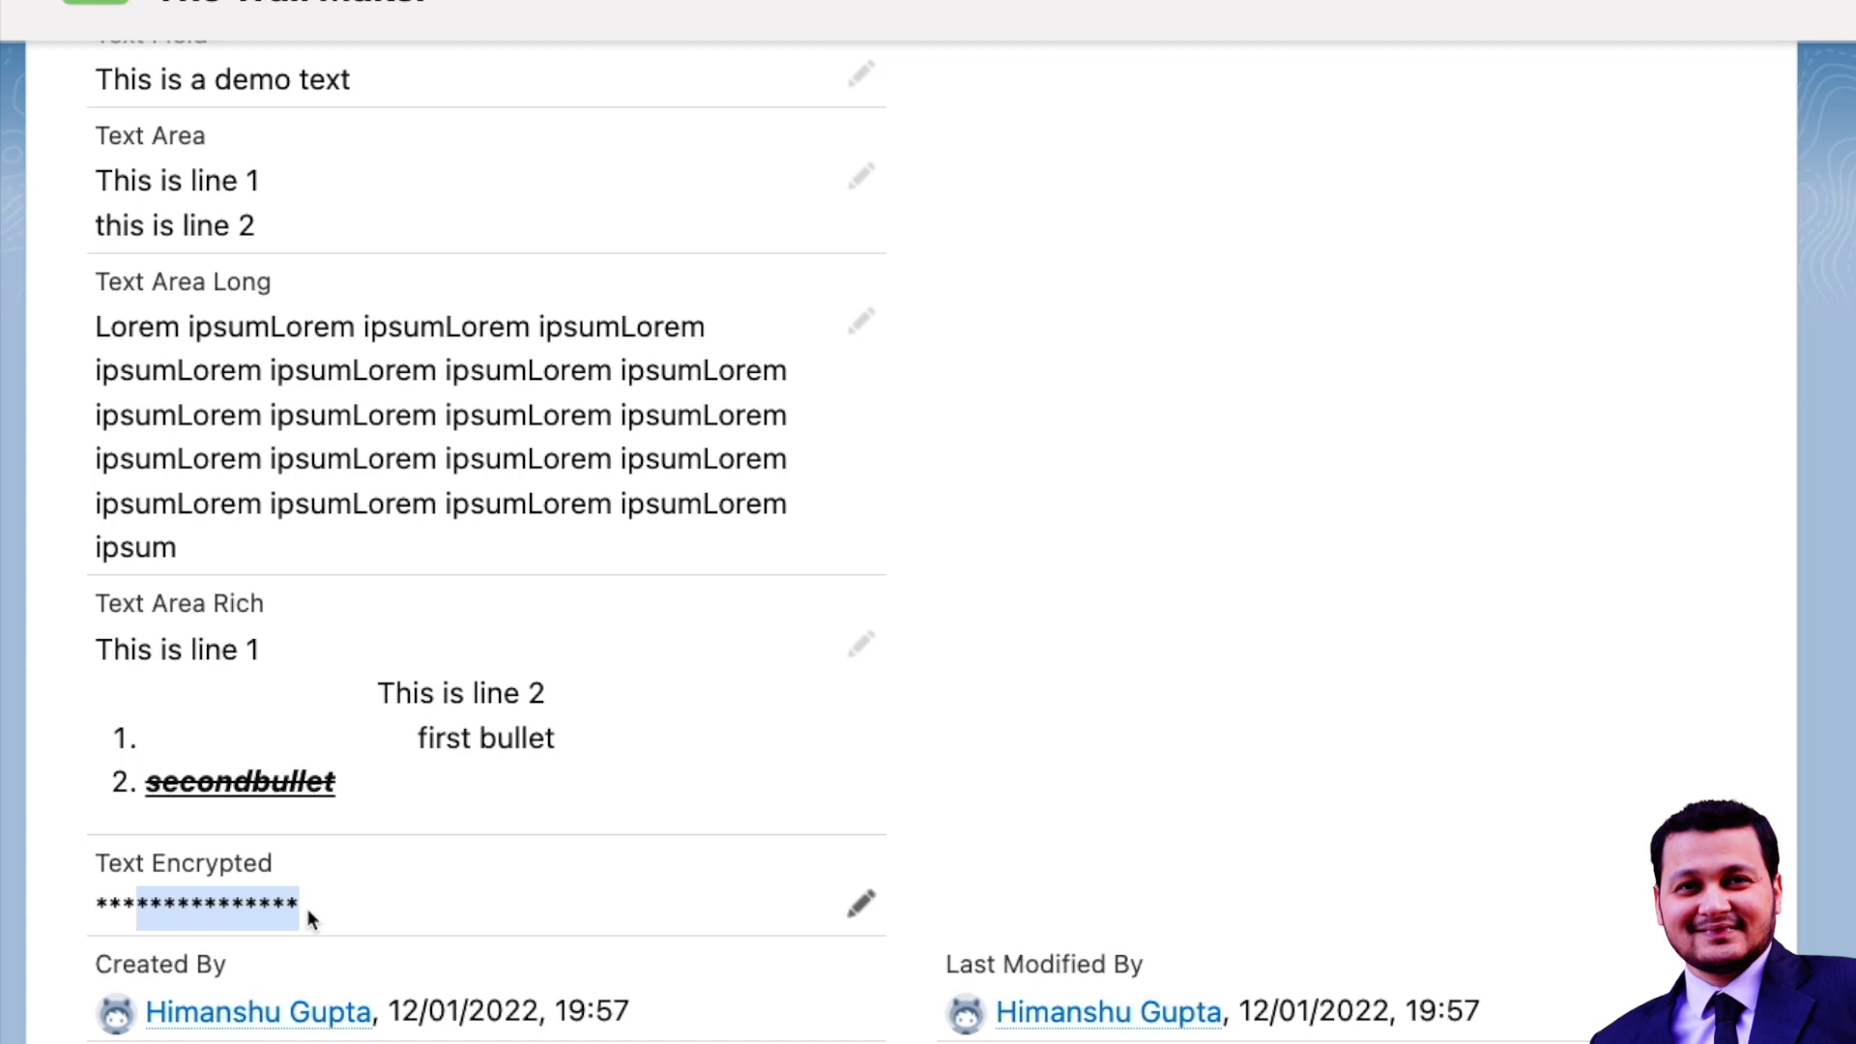
{"action": "left_click", "coordinate": [307, 910]}
{"action": "left_click_drag", "start_coordinate": [274, 904], "coordinate": [75, 870]}
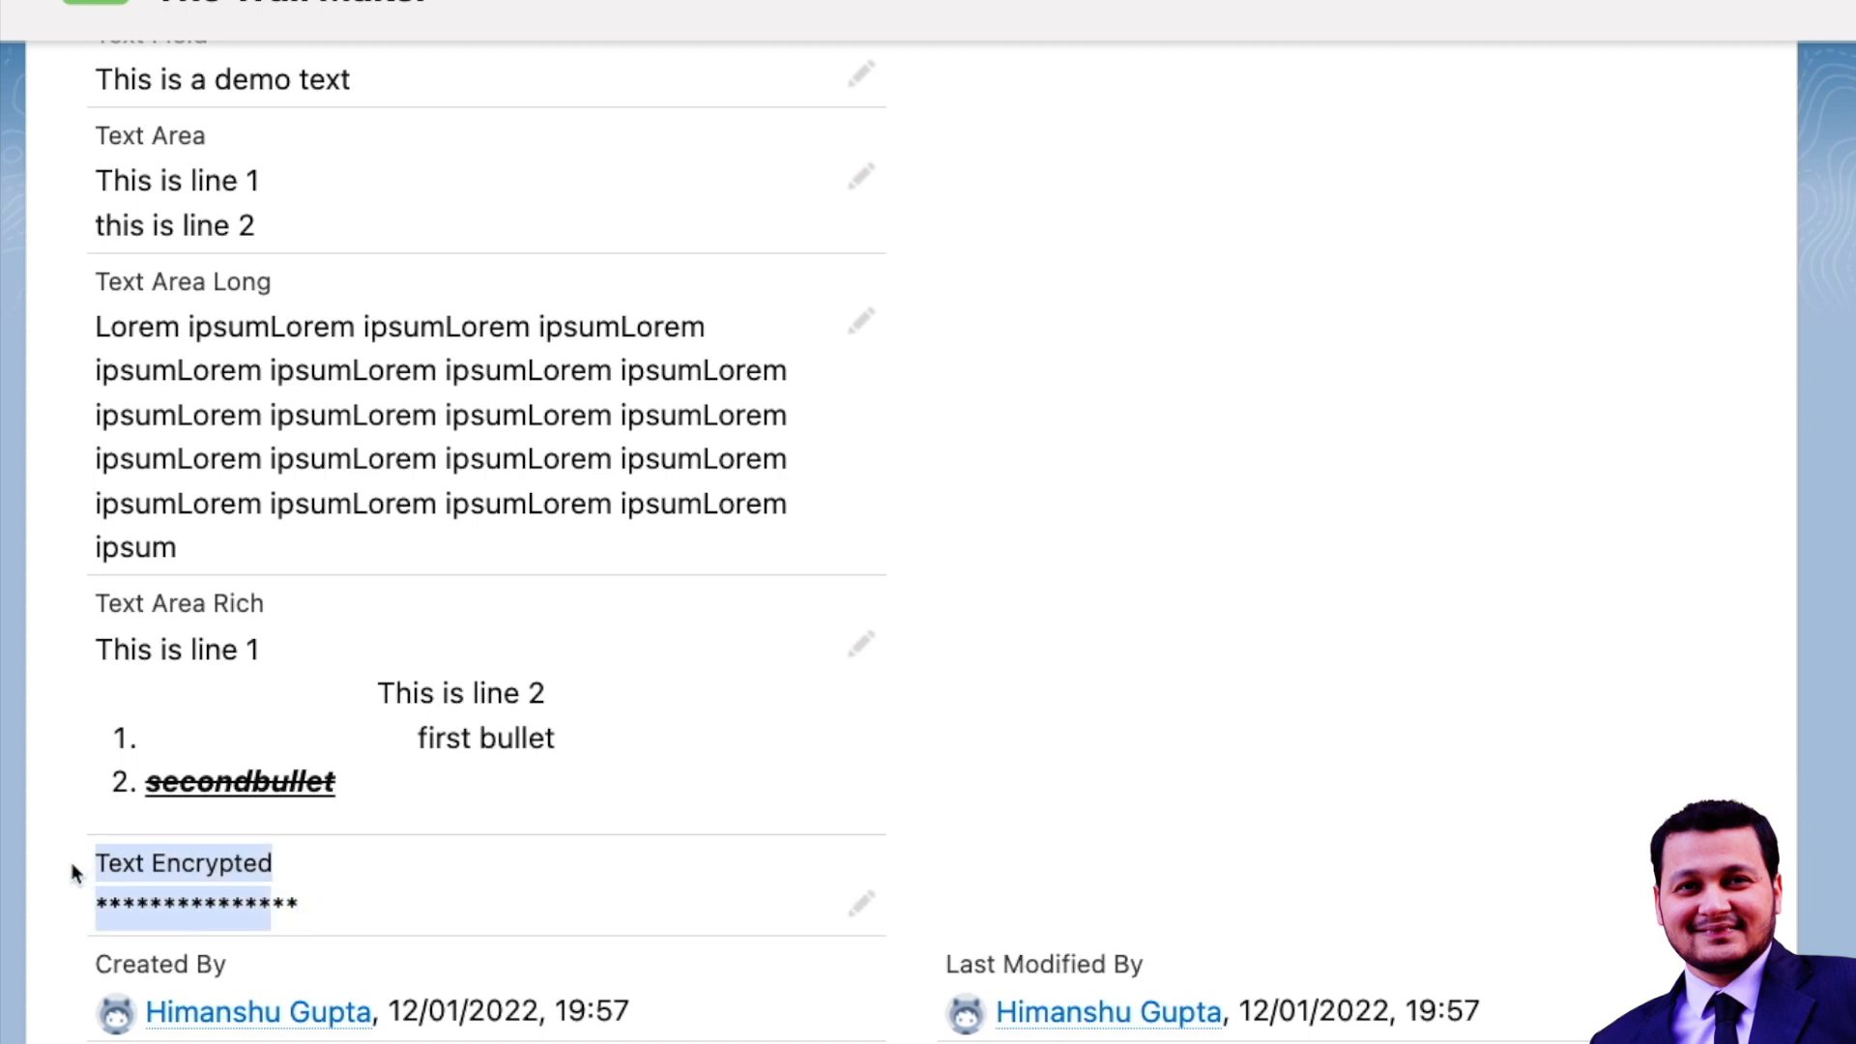
{"action": "left_click", "coordinate": [410, 882]}
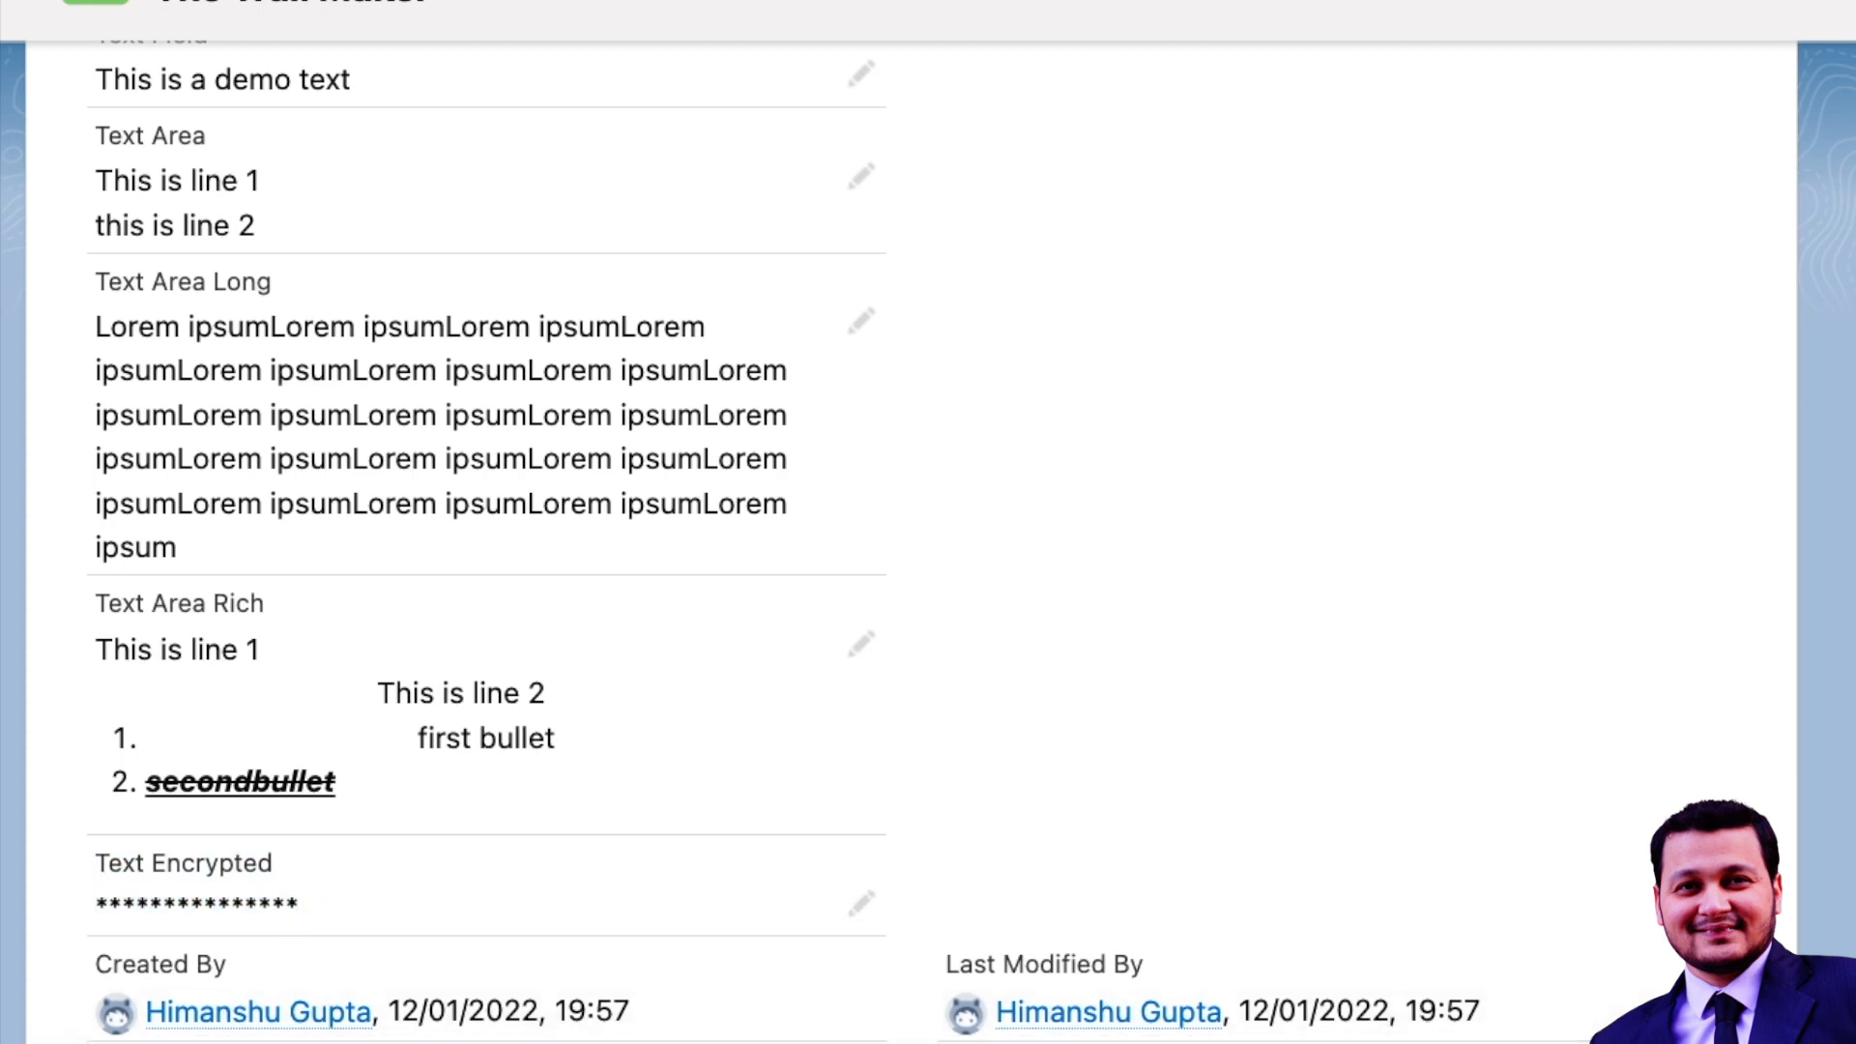